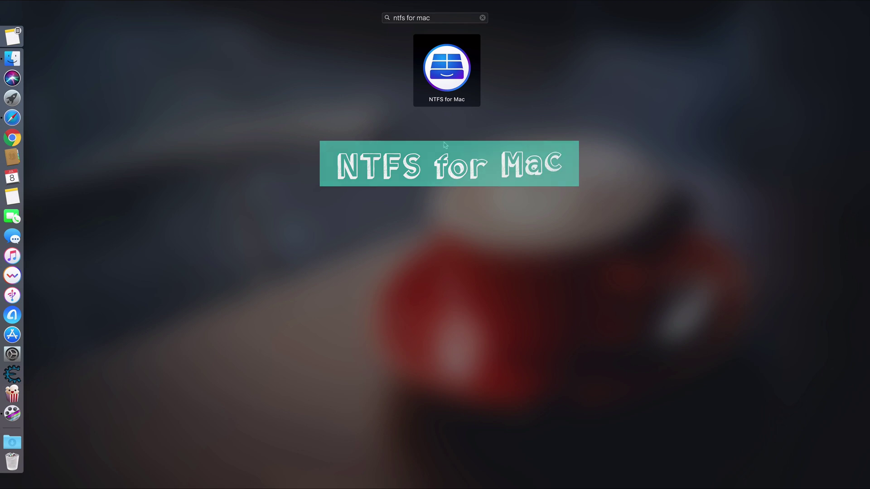
Step: Launch NTFS for Mac and open Disk Utility alongside it
{"action": "key", "text": "Return"}
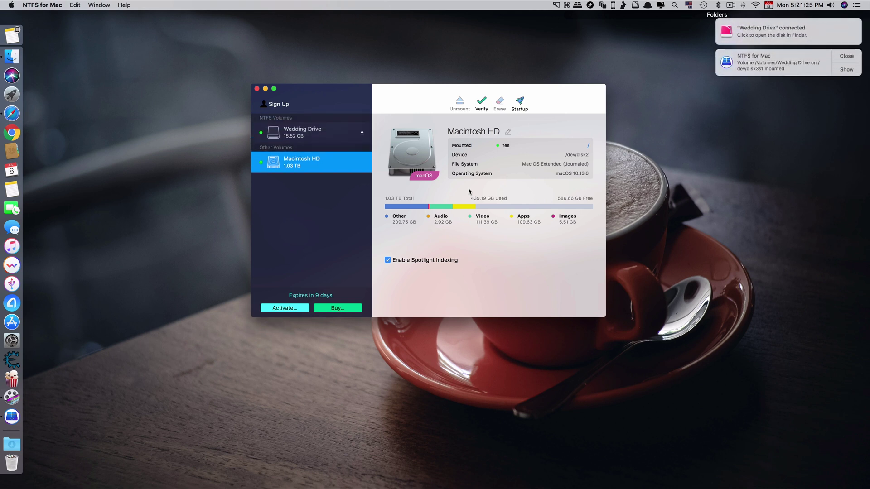
{"action": "left_click", "coordinate": [848, 84]}
{"action": "key", "text": "super+space"}
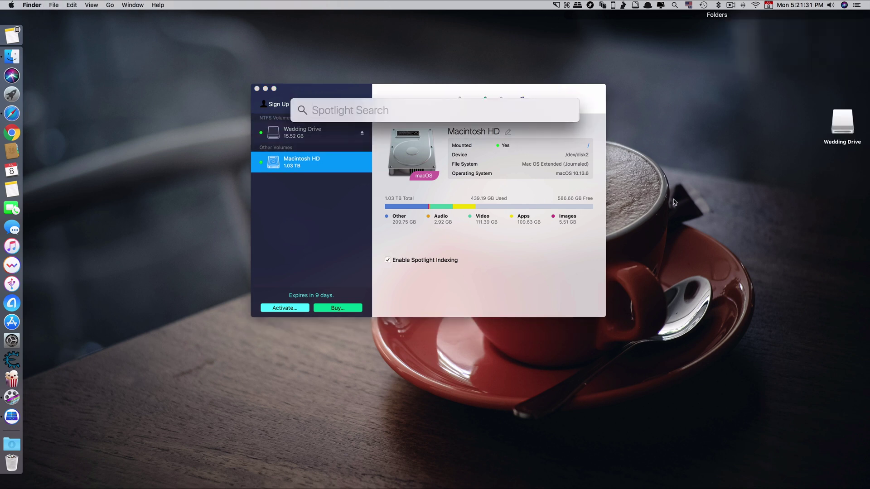
{"action": "type", "text": "disk"}
{"action": "key", "text": "Return"}
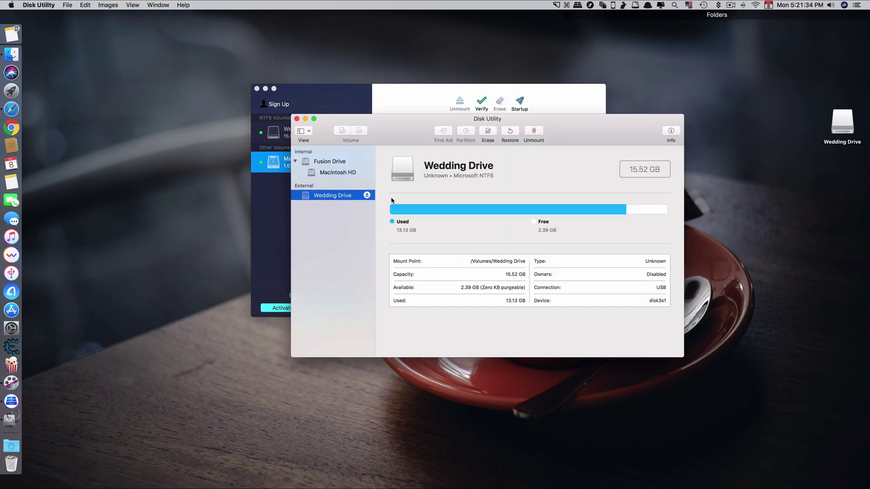
Step: Examine the erase format options for Wedding Drive, cancel the erase without changes, and close Disk Utility
{"action": "left_click", "coordinate": [492, 134]}
{"action": "left_click", "coordinate": [549, 210]}
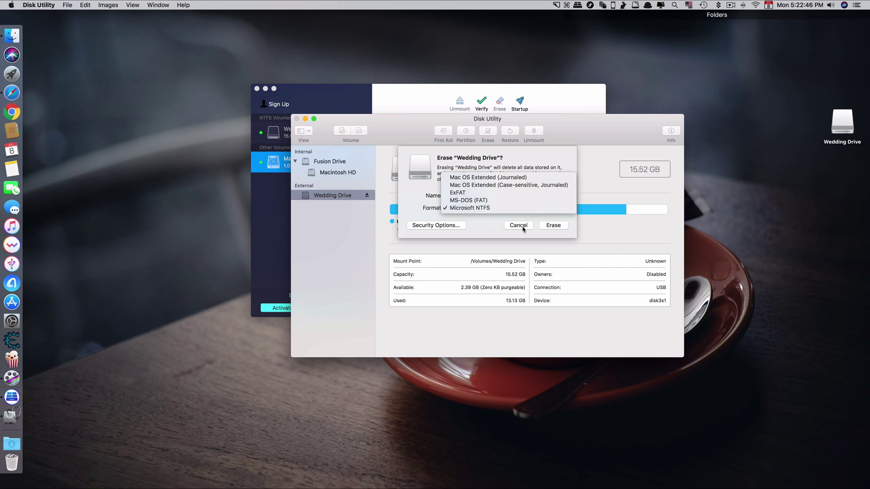
{"action": "left_click", "coordinate": [496, 209]}
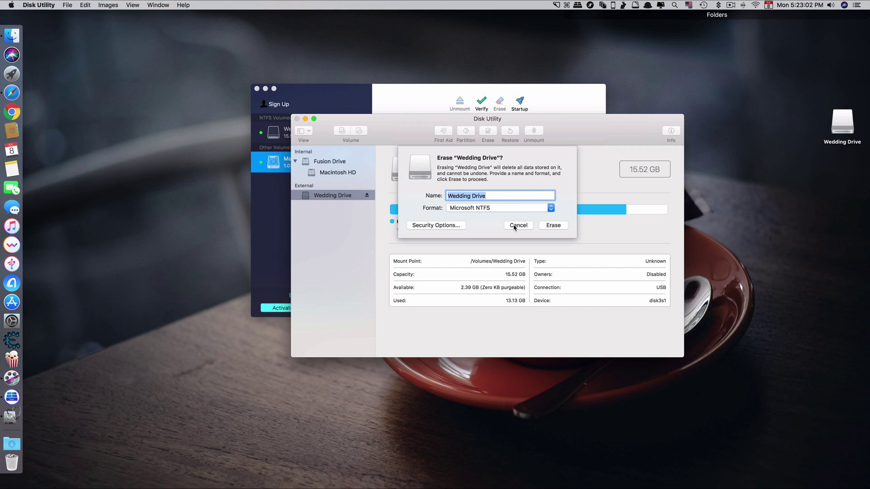
{"action": "left_click", "coordinate": [517, 225]}
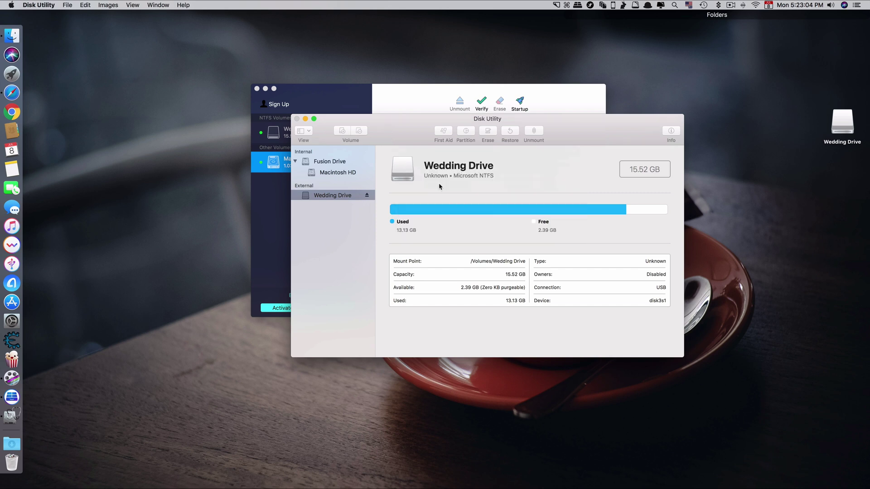
{"action": "left_click", "coordinate": [296, 118]}
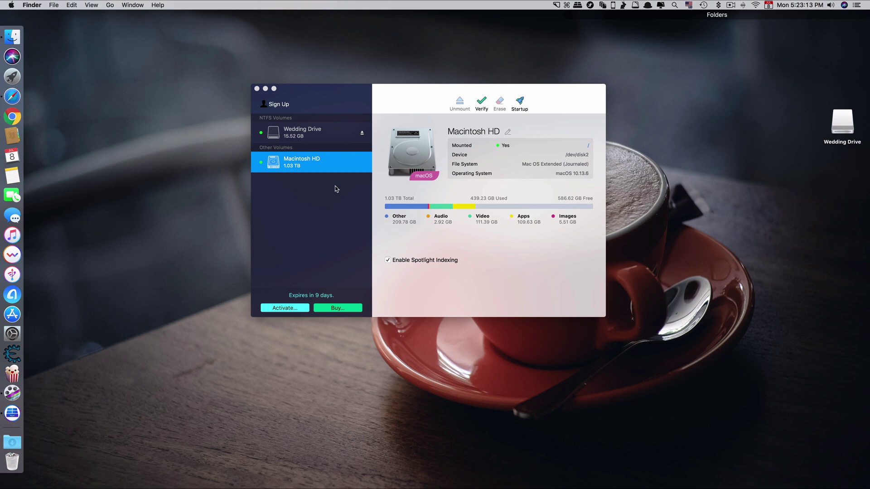
Step: Close the NTFS for Mac window and examine the format in Wedding Drive's Get Info window
{"action": "left_click", "coordinate": [410, 255]}
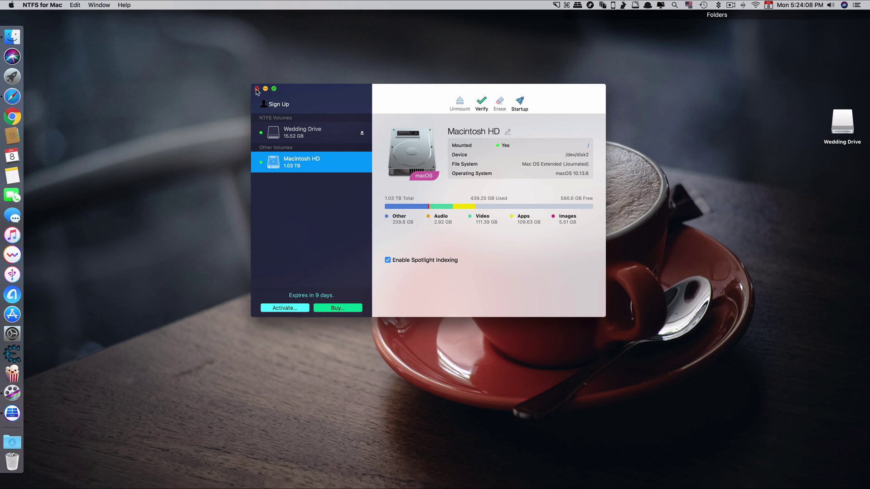
{"action": "left_click", "coordinate": [256, 90]}
{"action": "right_click", "coordinate": [838, 123]}
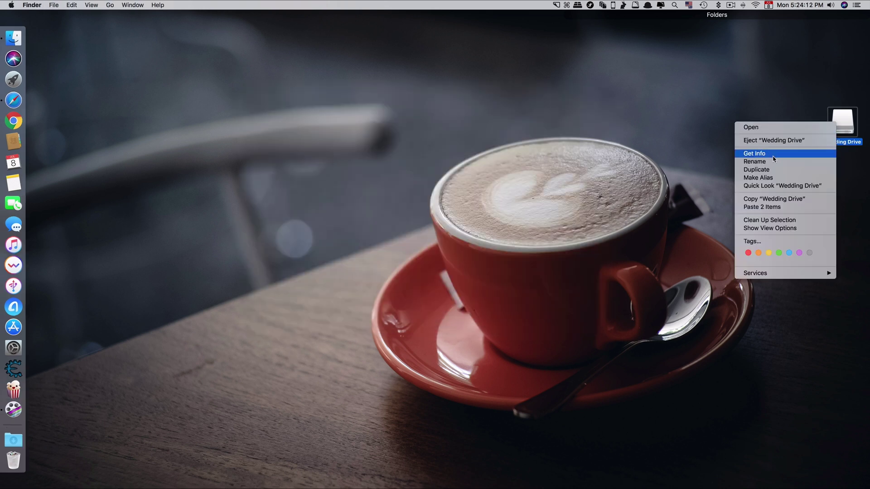
{"action": "left_click", "coordinate": [775, 155]}
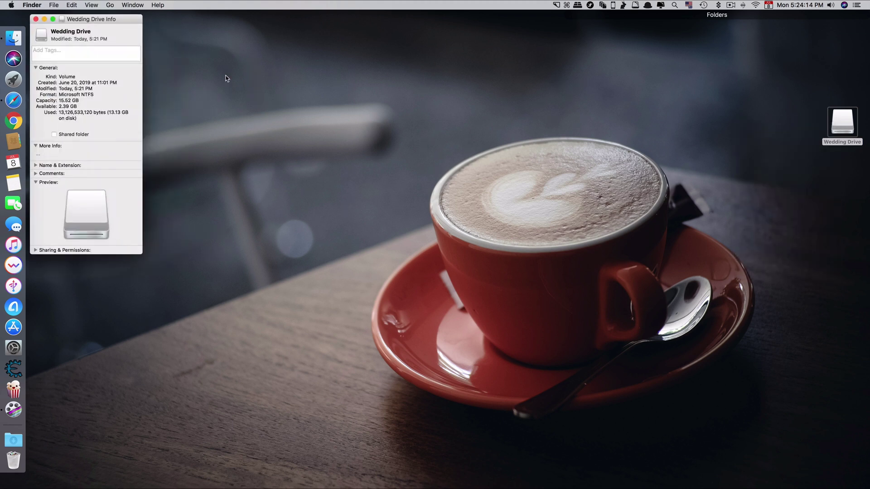
{"action": "left_click_drag", "start_coordinate": [89, 18], "coordinate": [116, 33]}
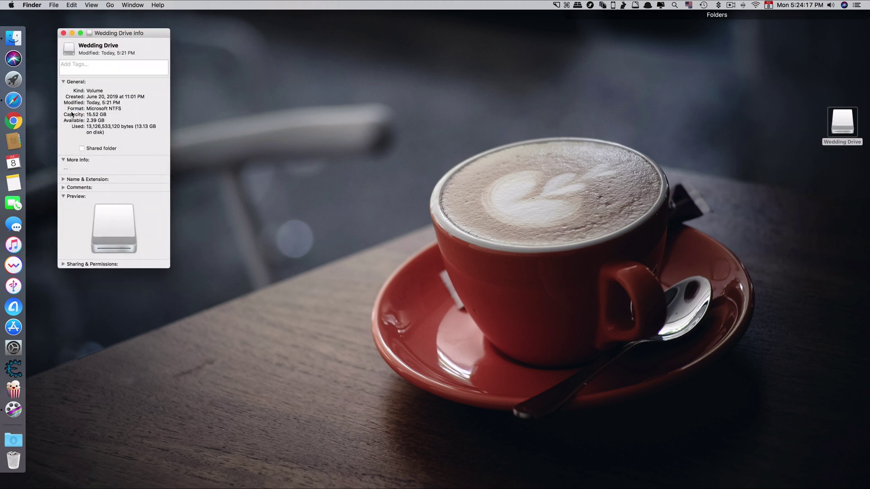
{"action": "left_click_drag", "start_coordinate": [107, 108], "coordinate": [117, 109]}
{"action": "left_click", "coordinate": [121, 109]}
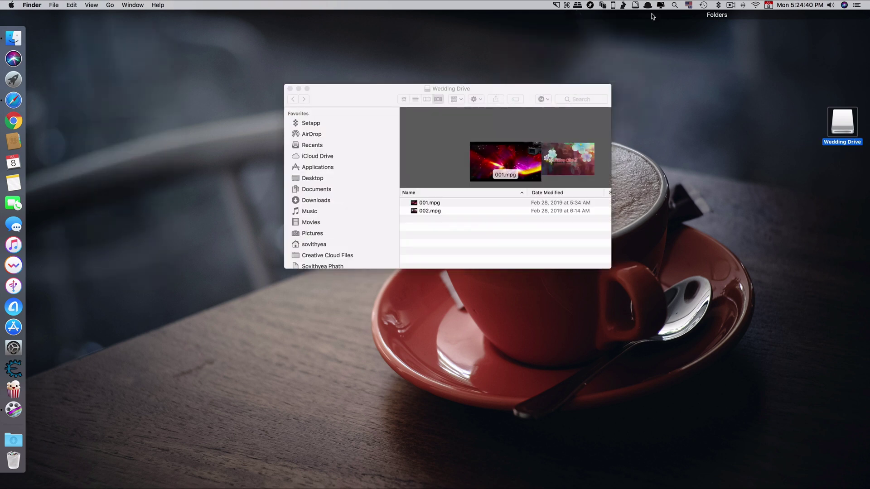
Step: Check the mounted volumes in the NTFS for Mac menu bar utility, and return to the Wedding Drive window
{"action": "left_click", "coordinate": [578, 5]}
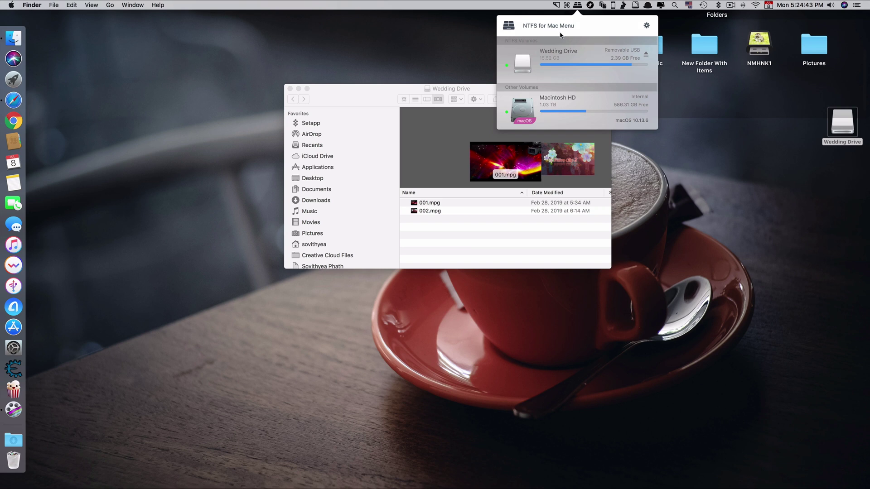
{"action": "left_click", "coordinate": [411, 216]}
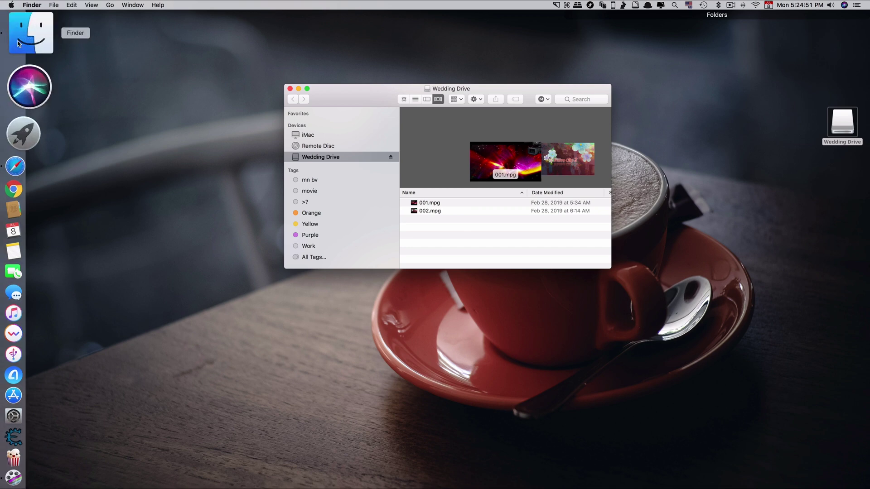
Step: Open the Downloads folder in a separate Finder window
{"action": "right_click", "coordinate": [32, 43]}
{"action": "left_click", "coordinate": [89, 33]}
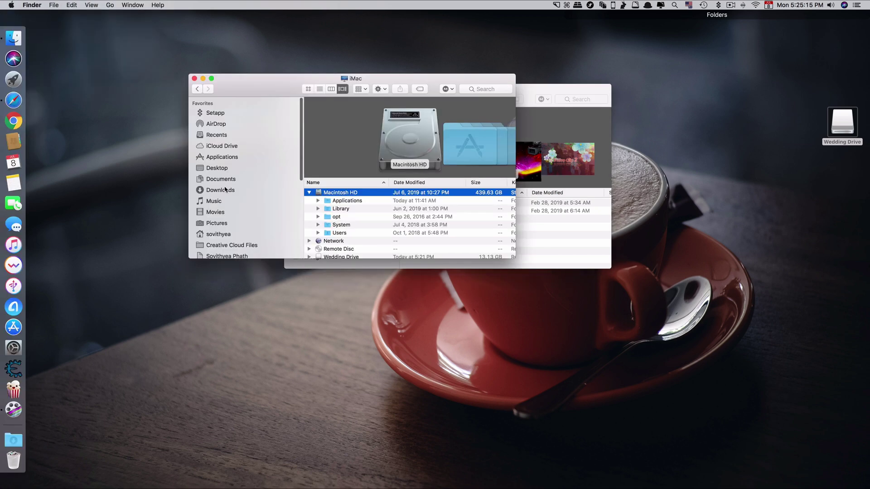
{"action": "left_click", "coordinate": [226, 189]}
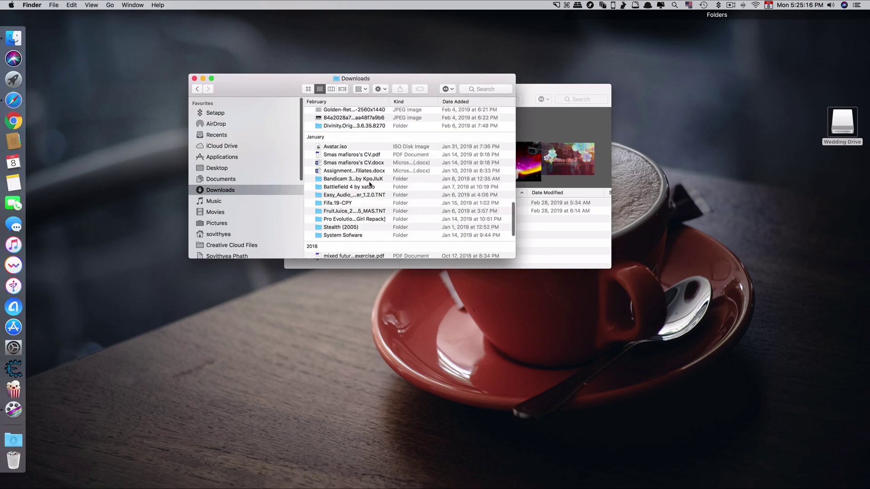
Step: Copy the two CV files and the Assignment Affiliates document from the January group of Downloads
{"action": "scroll", "coordinate": [369, 184], "scroll_direction": "up", "scroll_amount": 5}
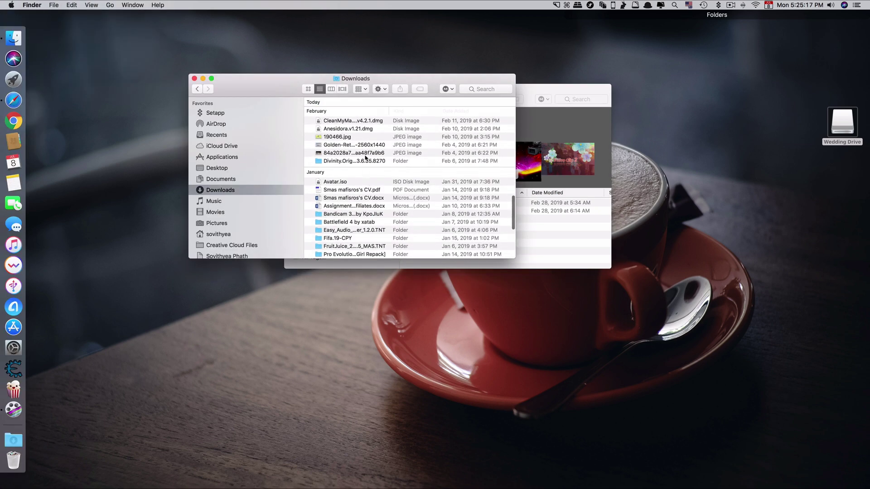
{"action": "left_click_drag", "start_coordinate": [271, 138], "coordinate": [275, 153]}
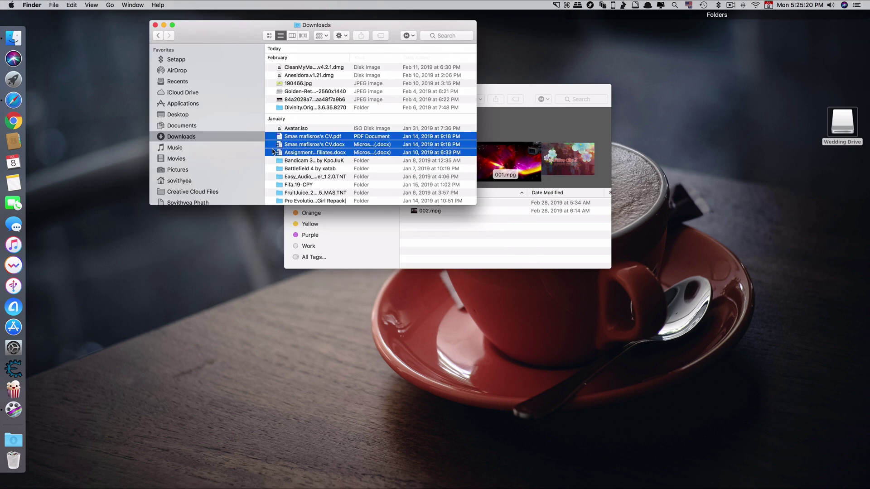
{"action": "right_click", "coordinate": [303, 141]}
{"action": "left_click", "coordinate": [332, 254]}
Step: Paste the three copied documents into Wedding Drive
{"action": "left_click", "coordinate": [471, 236]}
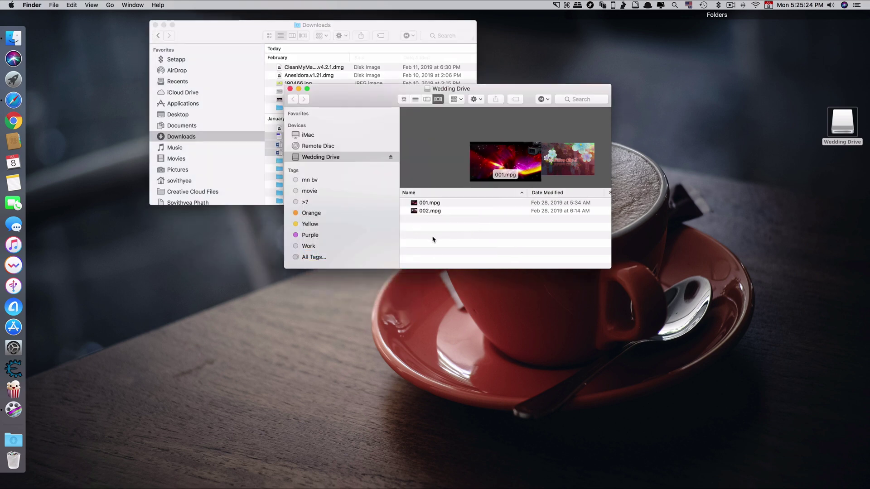
{"action": "right_click", "coordinate": [433, 236]}
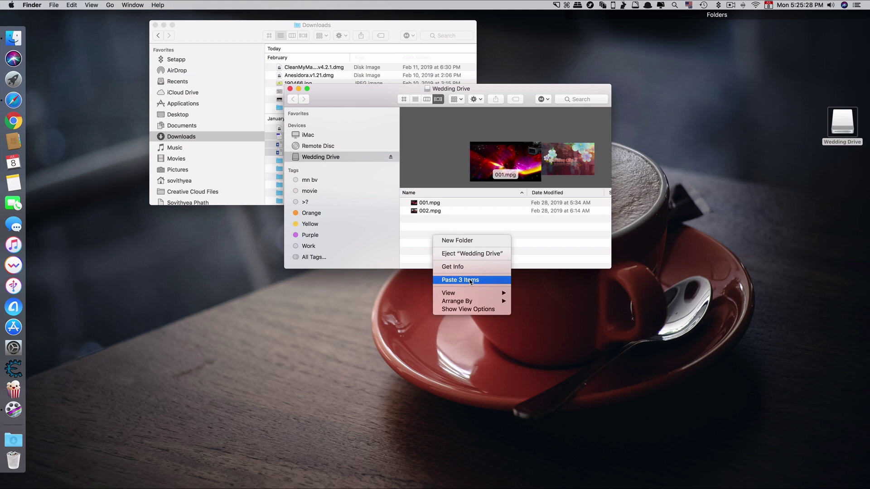
{"action": "left_click", "coordinate": [469, 279]}
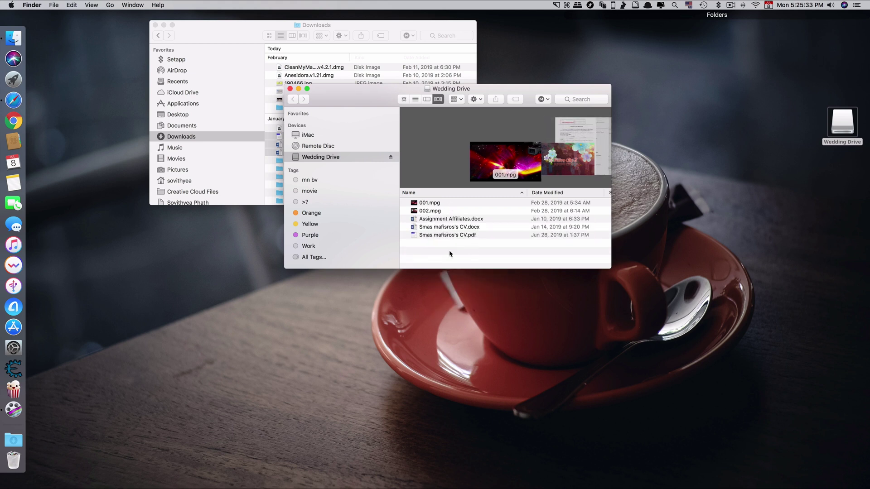
Step: Recheck Wedding Drive's format in its Get Info window, and close the info window
{"action": "right_click", "coordinate": [474, 252]}
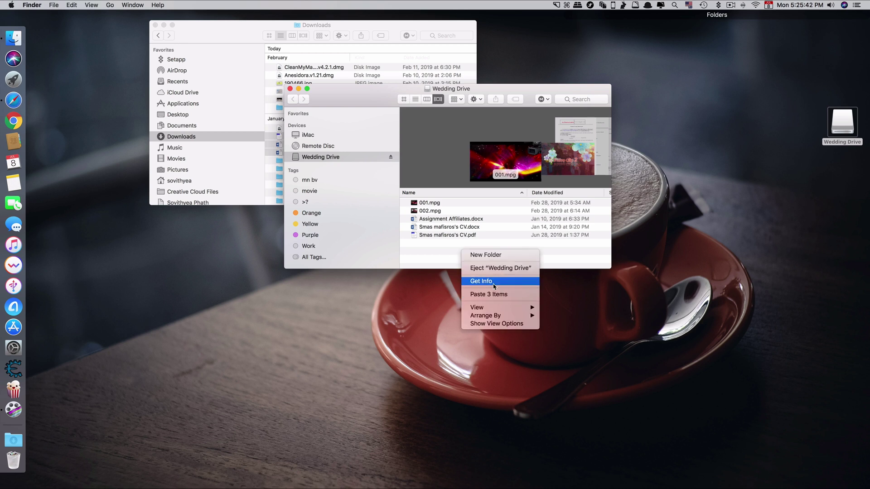
{"action": "left_click", "coordinate": [481, 281]}
{"action": "left_click_drag", "start_coordinate": [81, 95], "coordinate": [97, 97]}
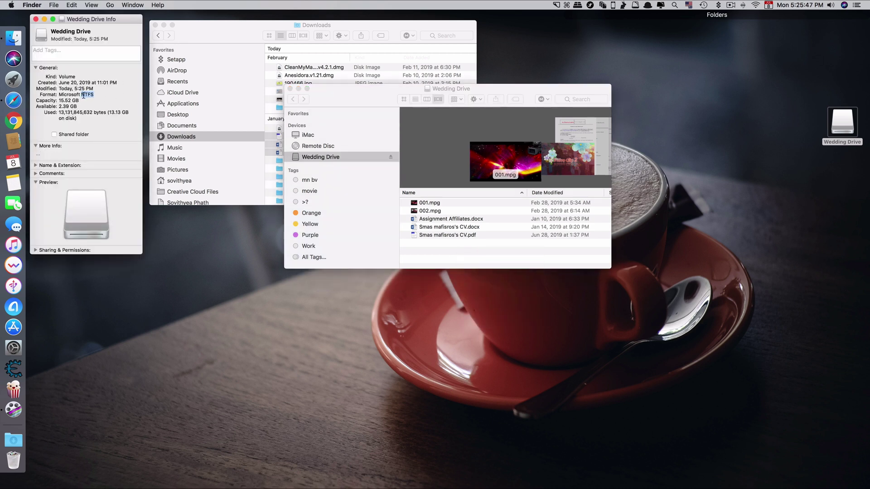
{"action": "left_click", "coordinate": [36, 20]}
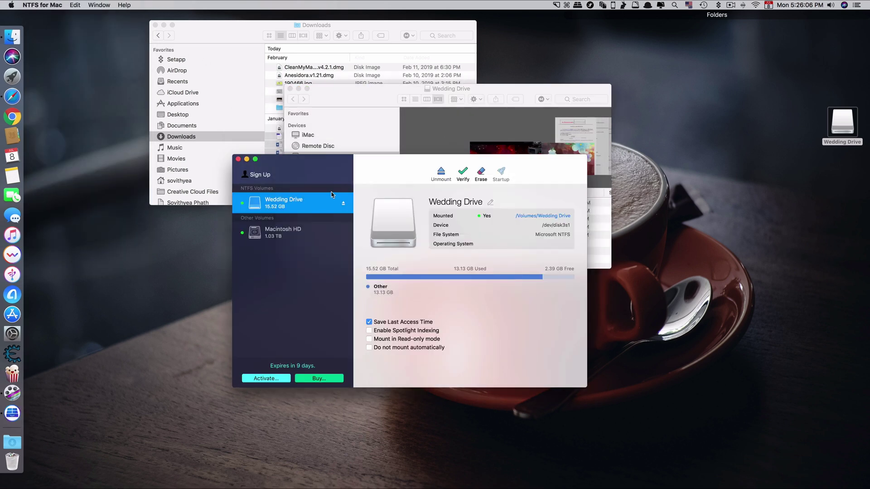
Step: Move the Wedding Drive window clear of NTFS for Mac and bring the NTFS for Mac window to the front
{"action": "left_click", "coordinate": [371, 88]}
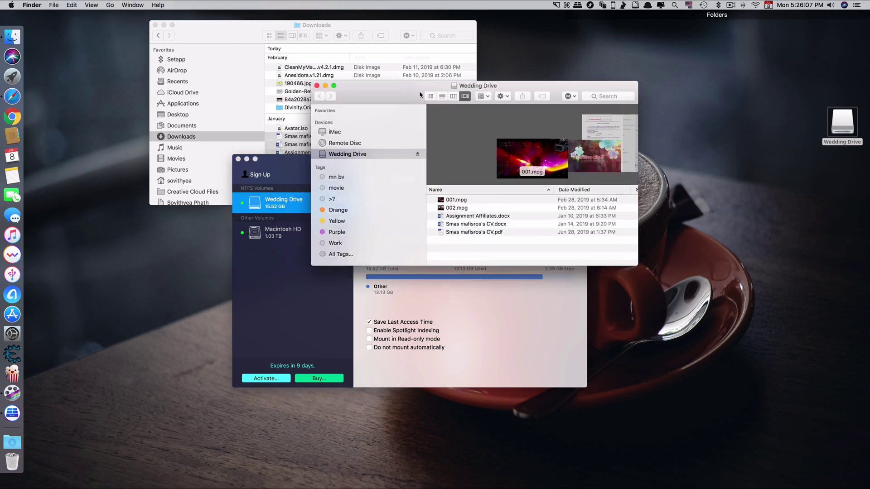
{"action": "left_click_drag", "start_coordinate": [371, 88], "coordinate": [495, 82]}
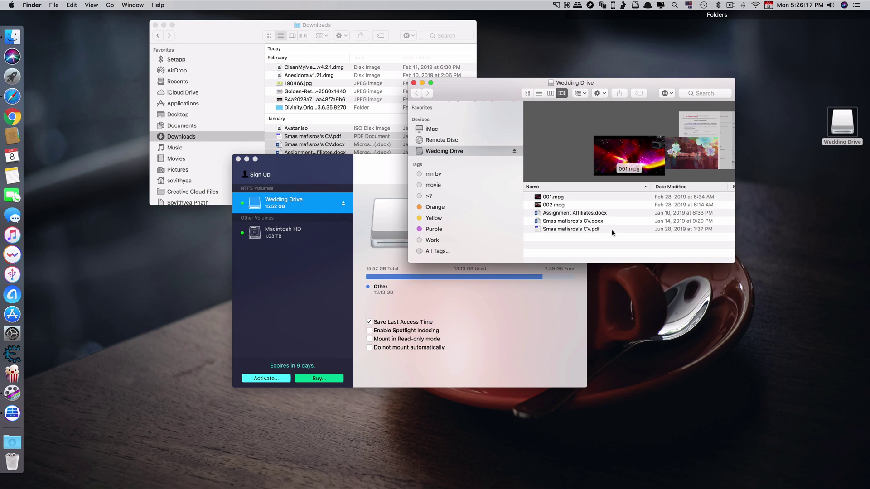
{"action": "left_click_drag", "start_coordinate": [455, 91], "coordinate": [510, 86]}
{"action": "left_click_drag", "start_coordinate": [548, 242], "coordinate": [554, 215]}
{"action": "left_click", "coordinate": [291, 178]}
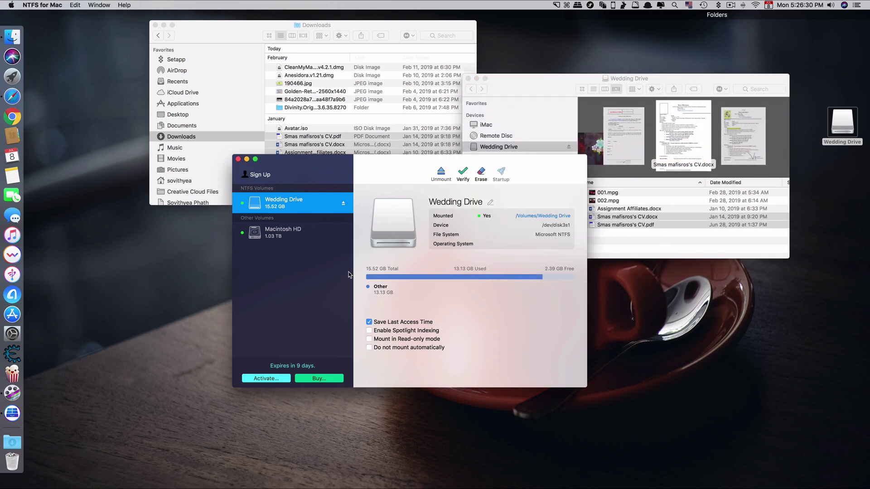
Step: Clear the file selection in Wedding Drive and close the Wedding Drive and Downloads windows
{"action": "left_click", "coordinate": [636, 175]}
{"action": "left_click", "coordinate": [662, 245]}
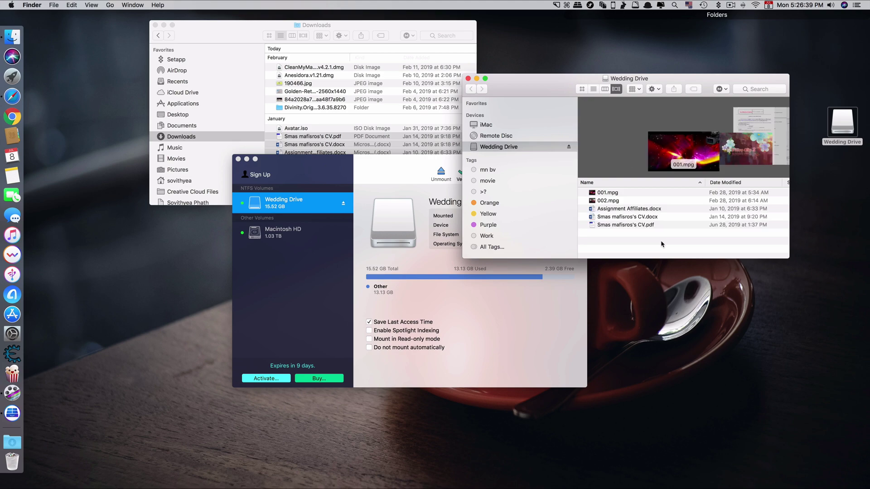
{"action": "left_click", "coordinate": [468, 79]}
{"action": "left_click", "coordinate": [155, 25]}
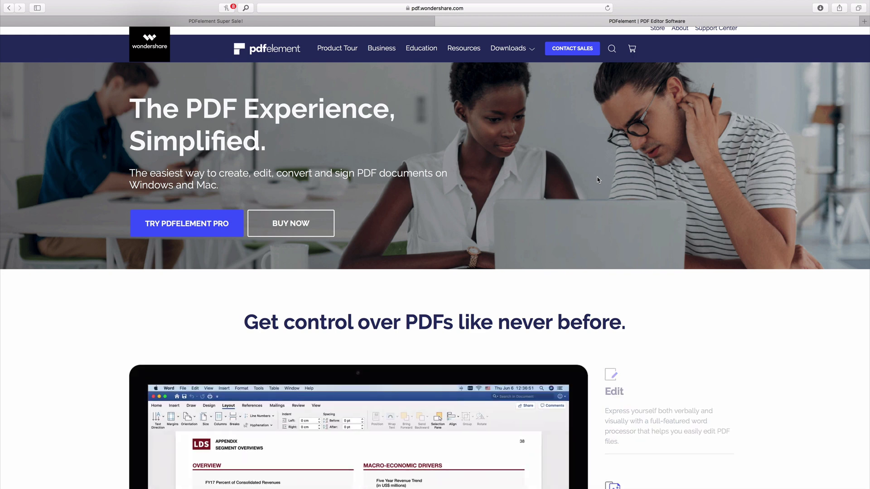
Step: Read through the Edit, Convert and Comment feature overview on the PDFelement product page
{"action": "scroll", "coordinate": [597, 180], "scroll_direction": "down", "scroll_amount": 3}
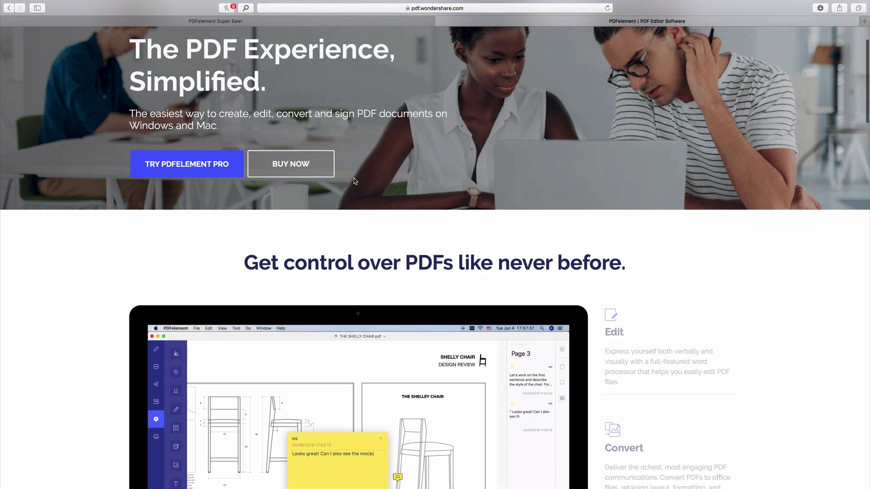
{"action": "scroll", "coordinate": [354, 181], "scroll_direction": "down", "scroll_amount": 5}
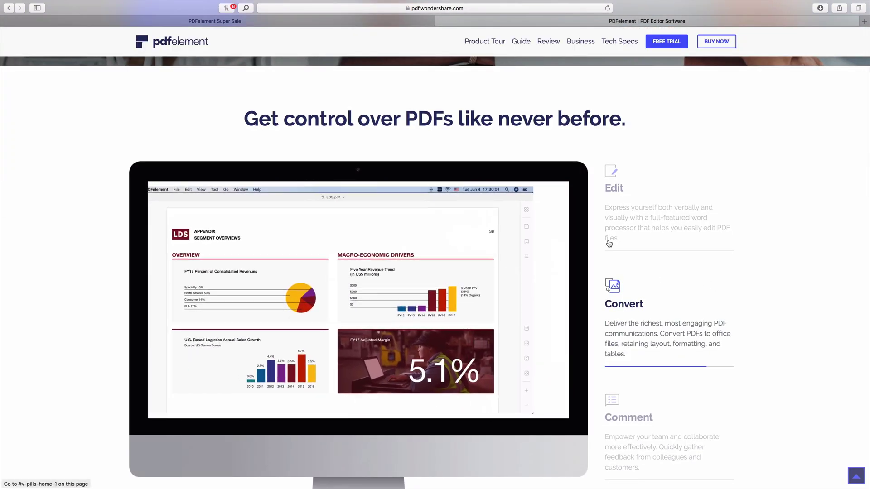
{"action": "left_click", "coordinate": [610, 247]}
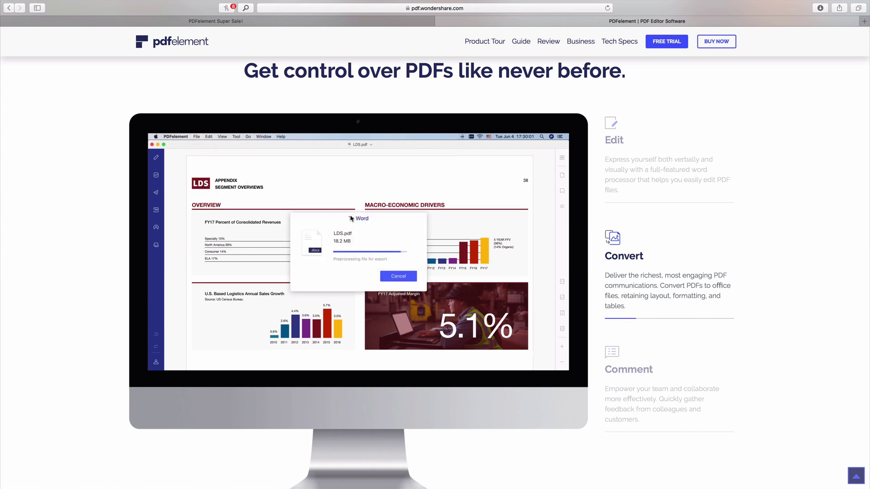
{"action": "scroll", "coordinate": [435, 244], "scroll_direction": "down", "scroll_amount": 2}
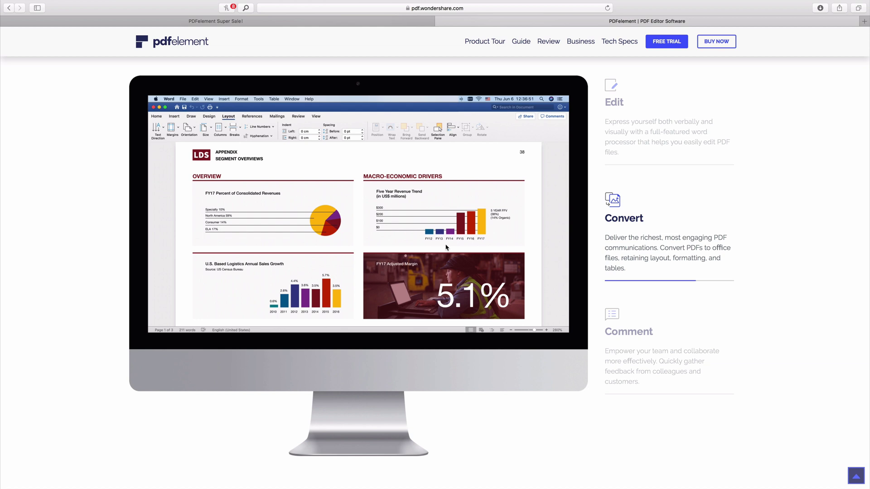
{"action": "scroll", "coordinate": [446, 247], "scroll_direction": "down", "scroll_amount": 1}
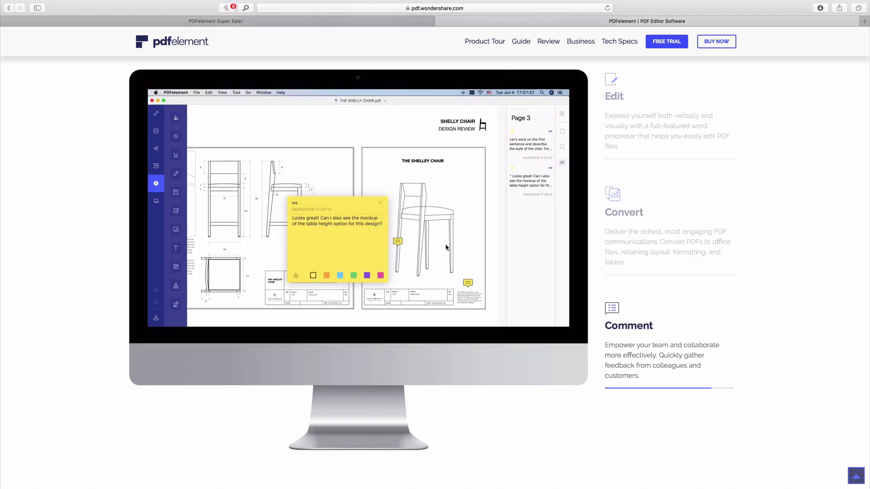
{"action": "scroll", "coordinate": [446, 247], "scroll_direction": "down", "scroll_amount": 2}
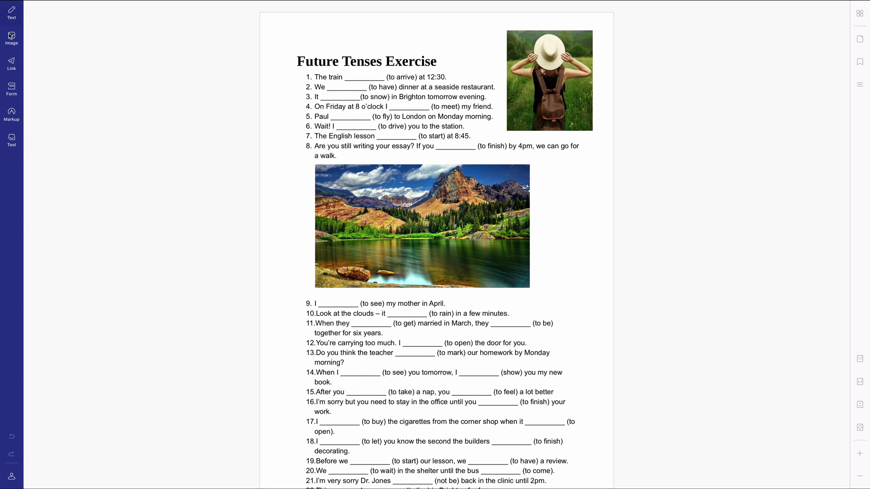
Step: Edit the text of exercise item 1, replacing the train's arrival time with 5:00PM
{"action": "left_click", "coordinate": [13, 17]}
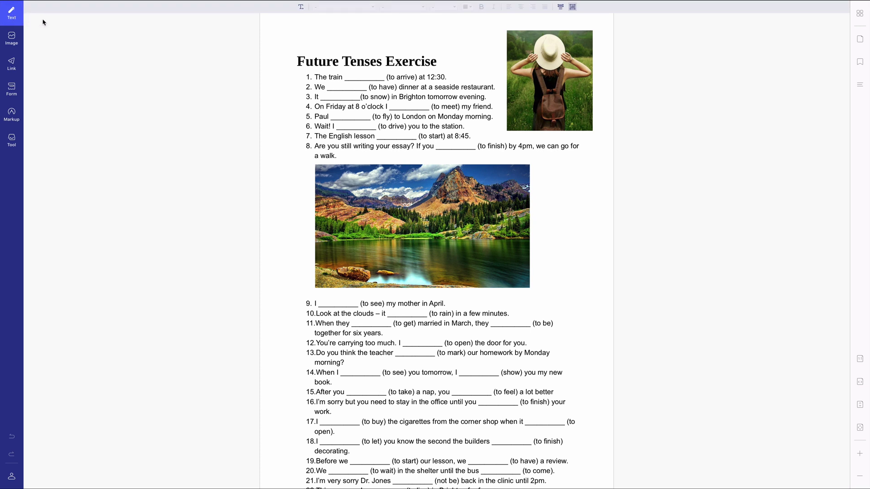
{"action": "left_click", "coordinate": [385, 63]}
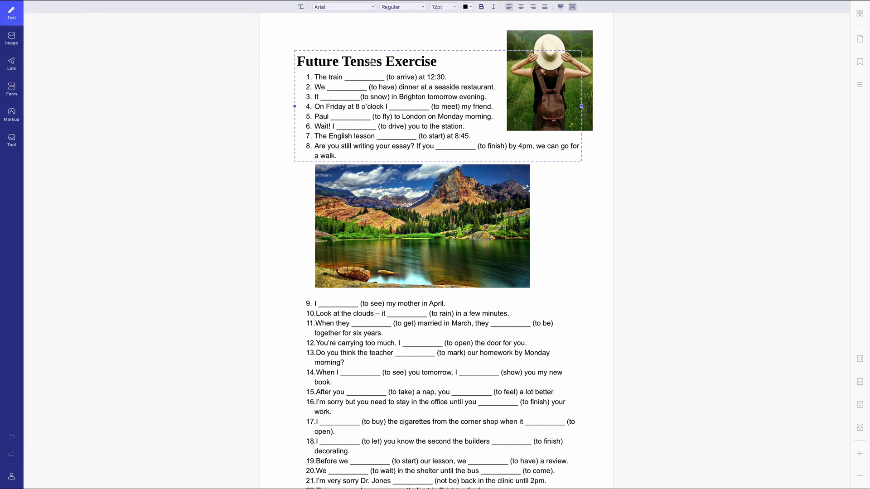
{"action": "left_click", "coordinate": [433, 77]}
{"action": "left_click_drag", "start_coordinate": [446, 77], "coordinate": [433, 76]}
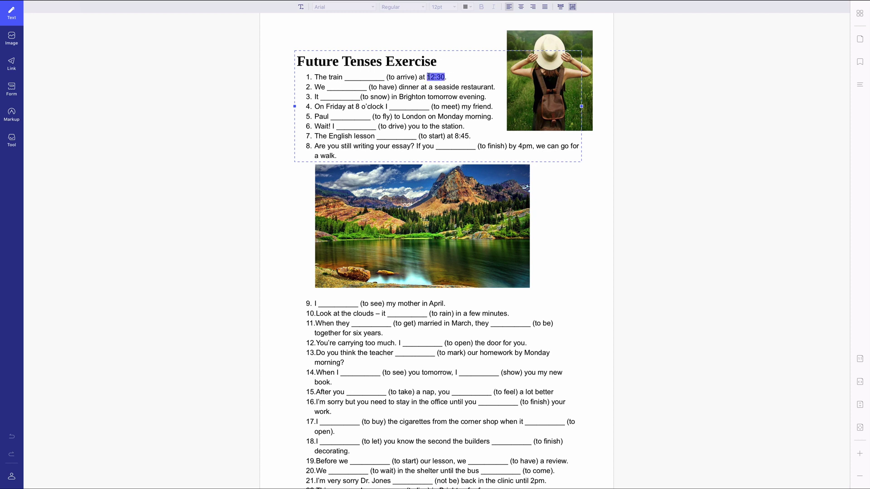
{"action": "type", "text": "5"}
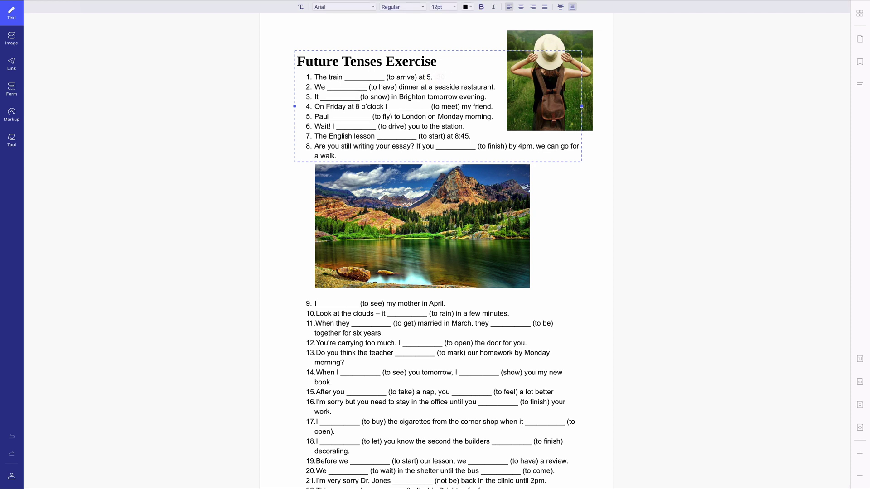
{"action": "type", "text": ":00PM"}
{"action": "left_click", "coordinate": [603, 149]}
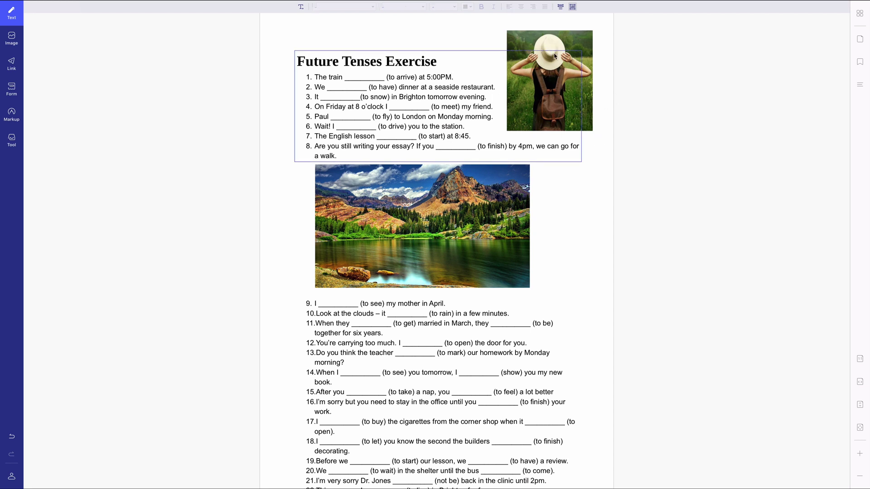
Step: Delete the photo of the woman in the hat beside the exercise title
{"action": "left_click", "coordinate": [11, 38]}
{"action": "left_click", "coordinate": [574, 69]}
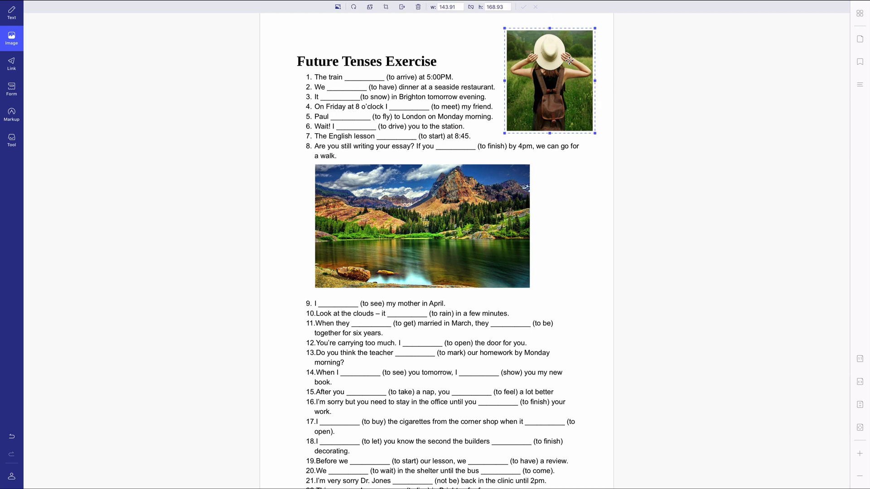
{"action": "key", "text": "Delete"}
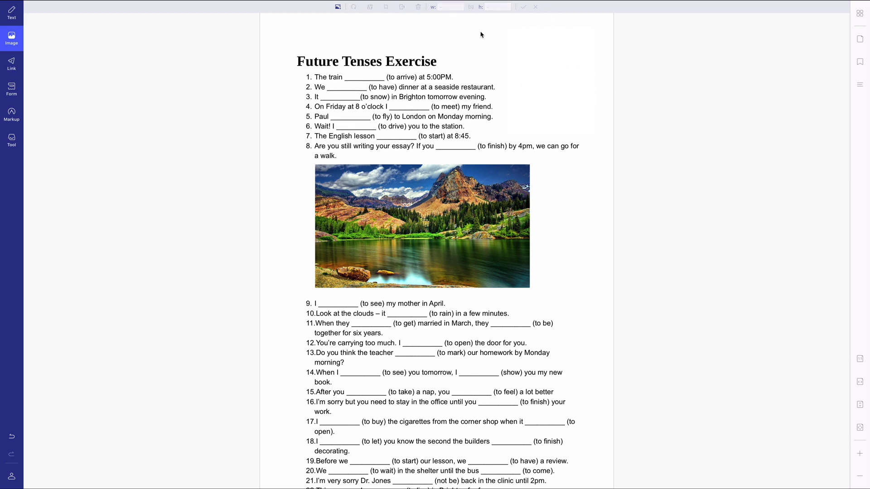
Step: Insert the natures-temples image from the Desktop into the area beside the Future Tenses Exercise title
{"action": "left_click", "coordinate": [337, 7]}
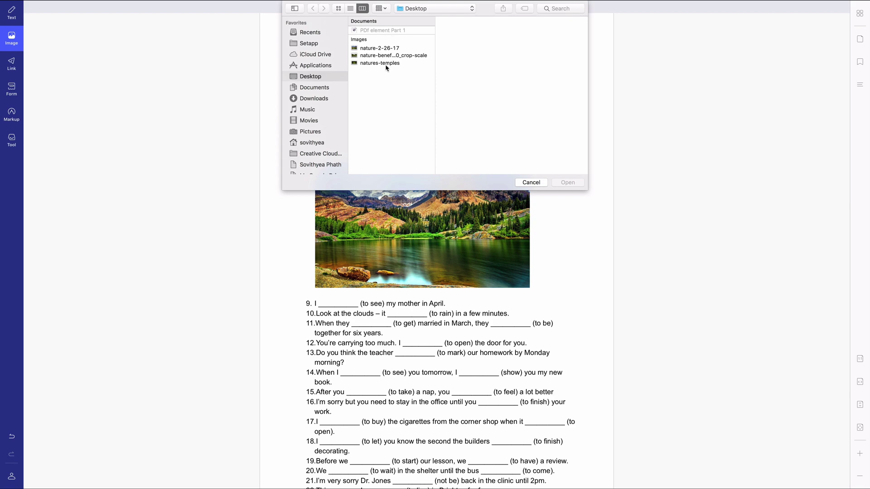
{"action": "left_click", "coordinate": [389, 63]}
{"action": "left_click", "coordinate": [573, 183]}
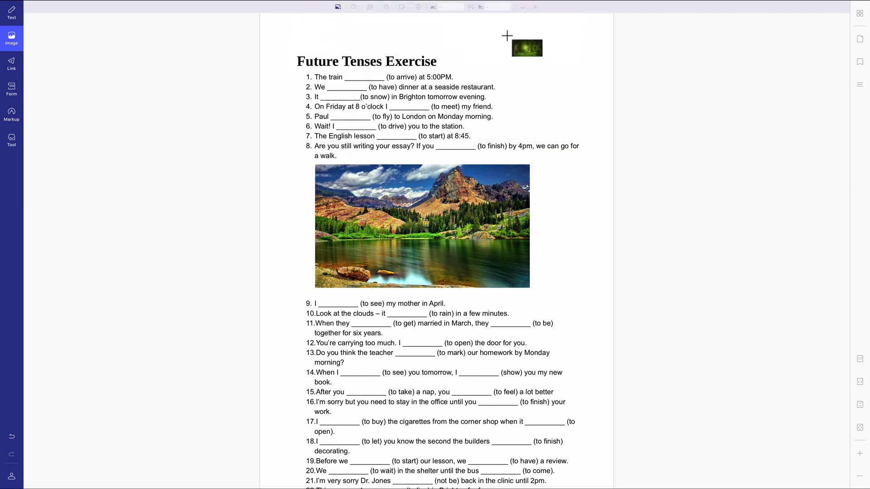
{"action": "left_click", "coordinate": [507, 41]}
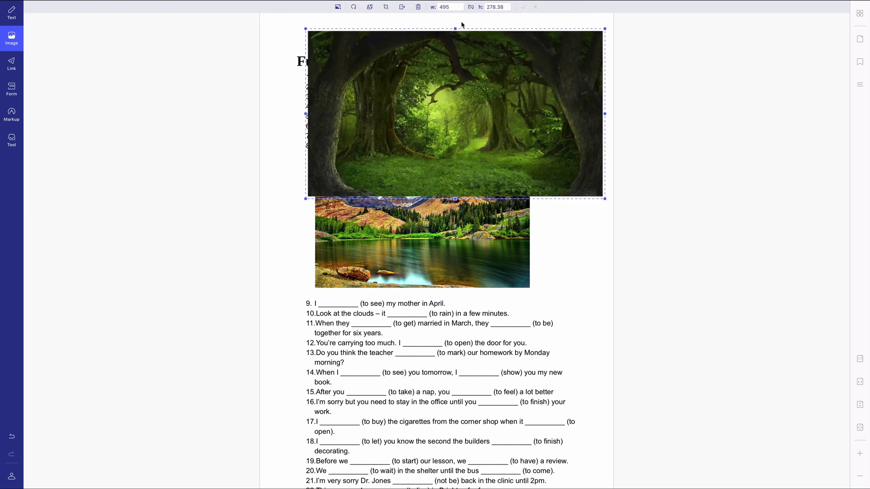
Step: Crop the forest image to a narrow upright section around the right-hand tree, about 173 wide by 276 high
{"action": "left_click", "coordinate": [385, 7]}
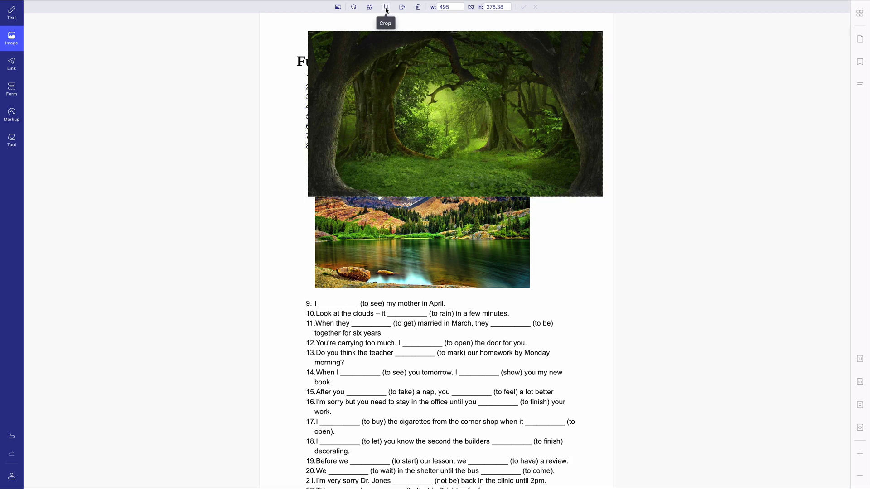
{"action": "left_click_drag", "start_coordinate": [310, 33], "coordinate": [392, 34]}
{"action": "left_click_drag", "start_coordinate": [600, 33], "coordinate": [573, 34]}
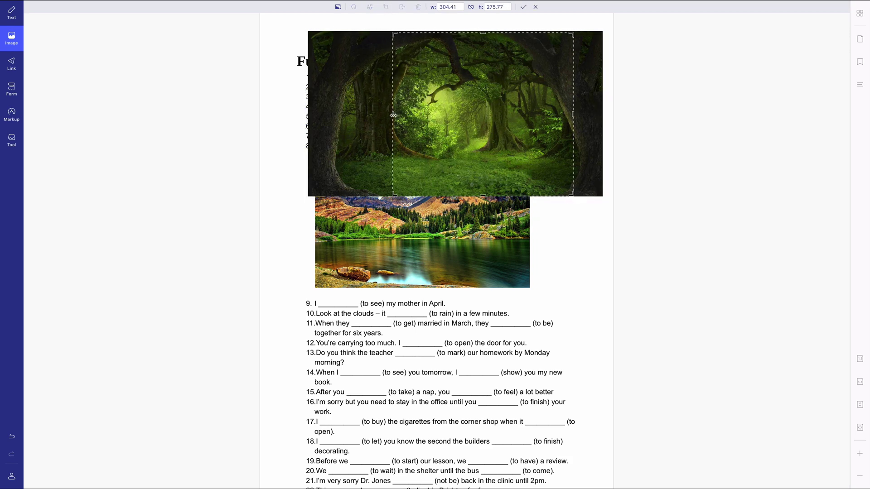
{"action": "left_click_drag", "start_coordinate": [392, 115], "coordinate": [442, 115]}
{"action": "left_click_drag", "start_coordinate": [572, 115], "coordinate": [543, 114]}
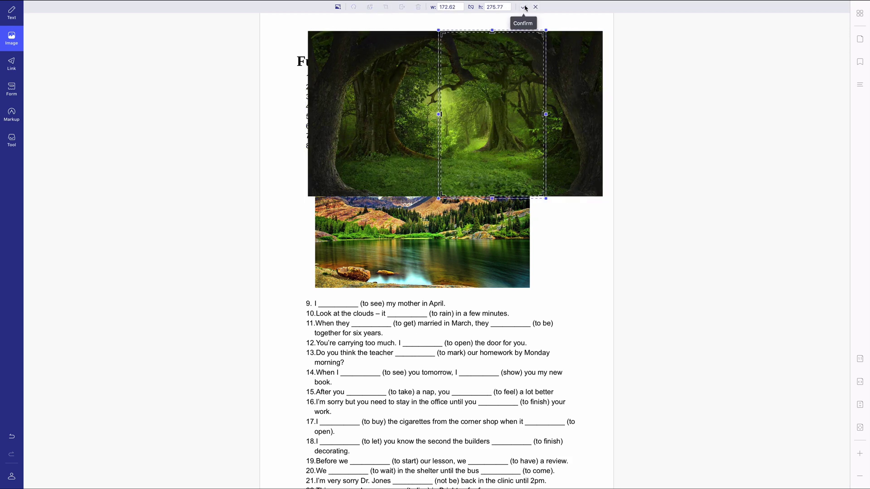
{"action": "left_click", "coordinate": [524, 7]}
Step: Shrink the cropped forest image to about 110 by 163 and place it in the blank space beside items 1 to 7
{"action": "left_click_drag", "start_coordinate": [442, 33], "coordinate": [476, 97]}
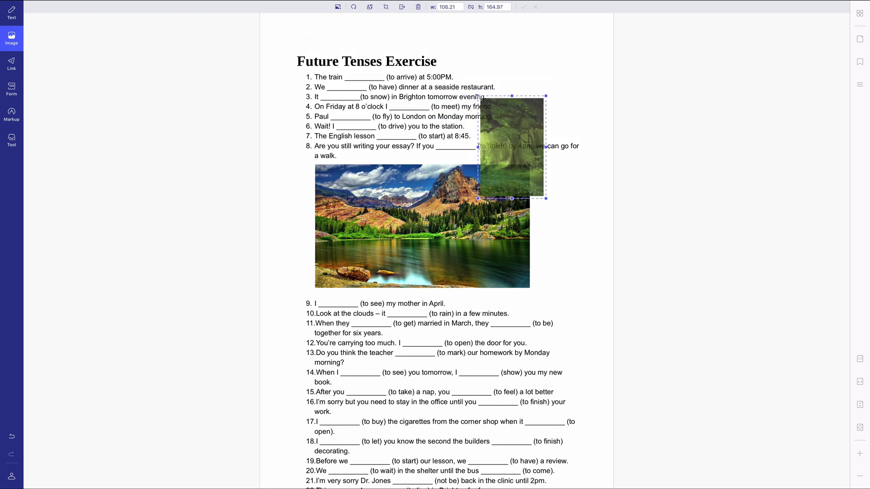
{"action": "left_click_drag", "start_coordinate": [522, 119], "coordinate": [554, 55]}
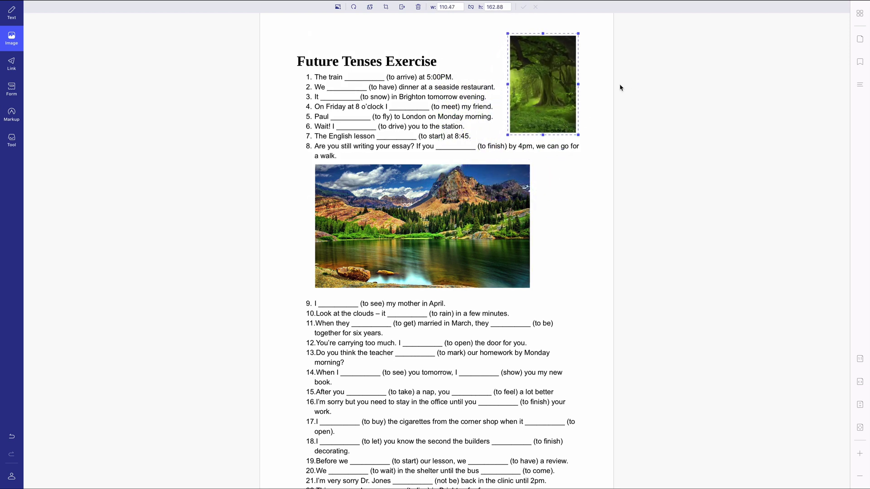
{"action": "left_click", "coordinate": [481, 200]}
Step: Look through the form field types available for the document
{"action": "scroll", "coordinate": [481, 204], "scroll_direction": "down", "scroll_amount": 3}
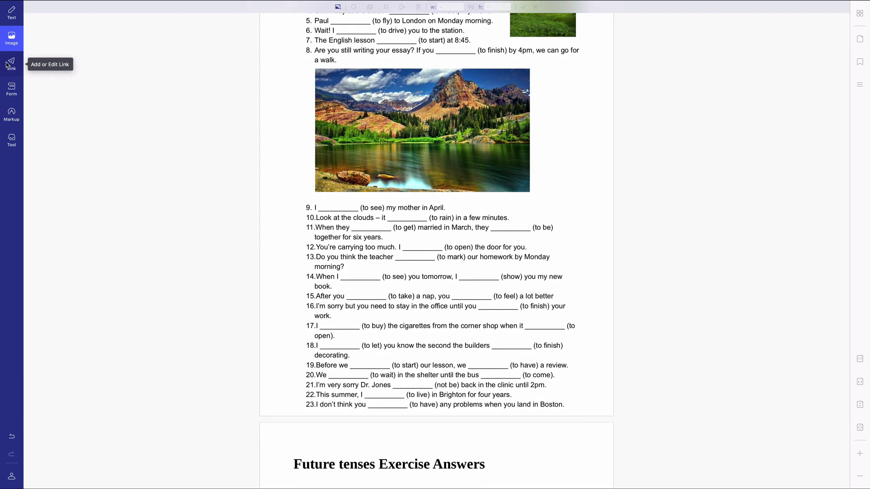
{"action": "scroll", "coordinate": [9, 79], "scroll_direction": "down", "scroll_amount": 2}
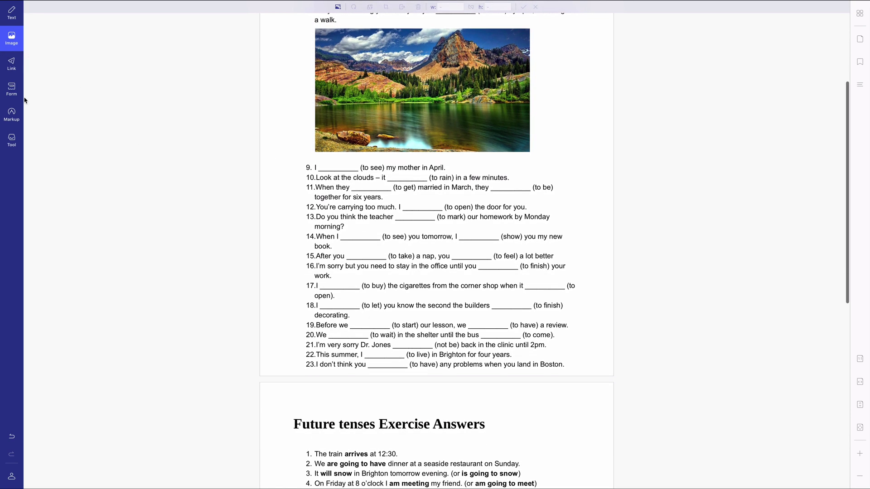
{"action": "left_click", "coordinate": [12, 91]}
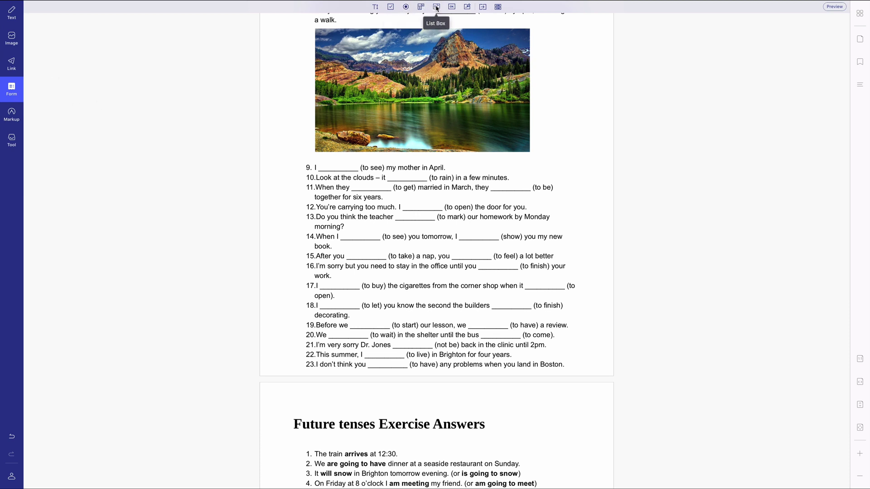
{"action": "left_click", "coordinate": [482, 8]}
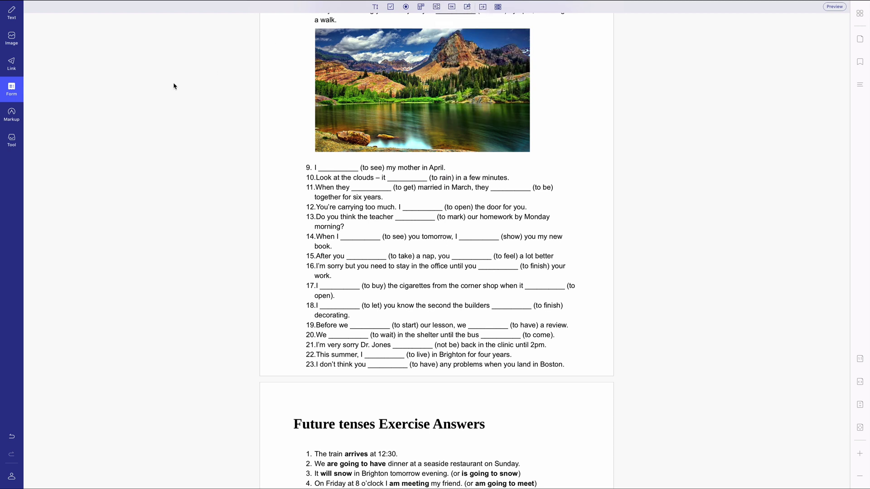
Step: Highlight exercise items 9 and 10 in yellow, and item 12 with the first line of item 13 in red (#FF726B)
{"action": "left_click", "coordinate": [12, 117]}
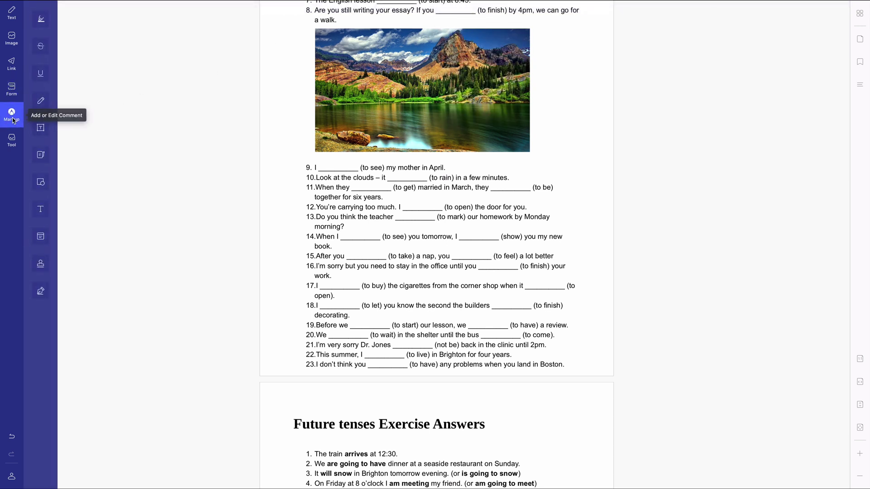
{"action": "left_click", "coordinate": [41, 19]}
{"action": "left_click_drag", "start_coordinate": [316, 168], "coordinate": [547, 181]}
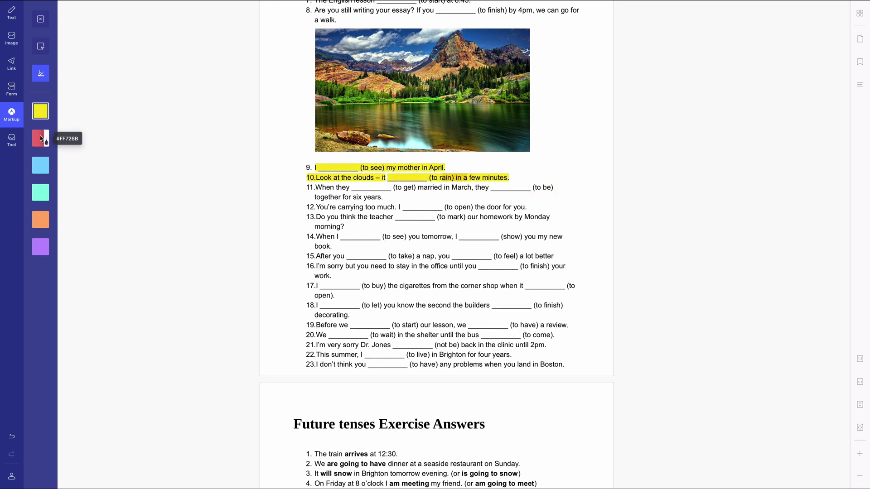
{"action": "left_click", "coordinate": [40, 138]}
{"action": "left_click_drag", "start_coordinate": [316, 207], "coordinate": [552, 221]}
{"action": "left_click", "coordinate": [40, 48]}
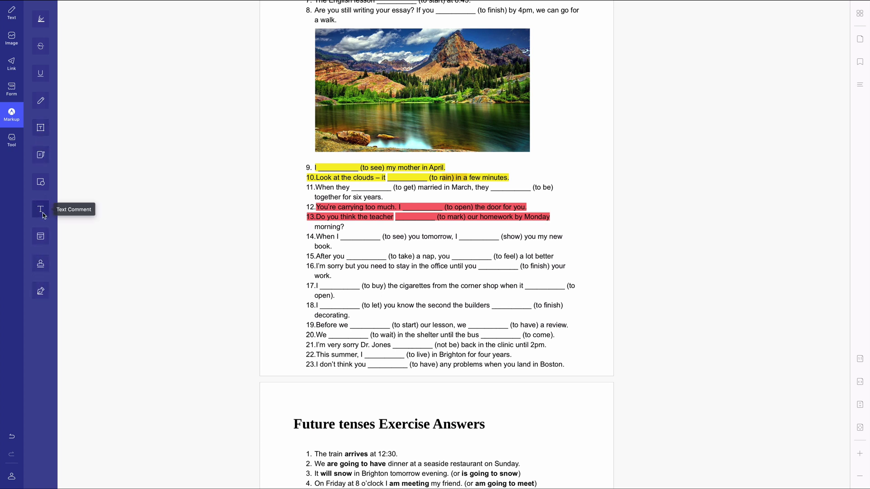
Step: Start a new header and footer template with the Center Header Text layout
{"action": "left_click", "coordinate": [12, 139]}
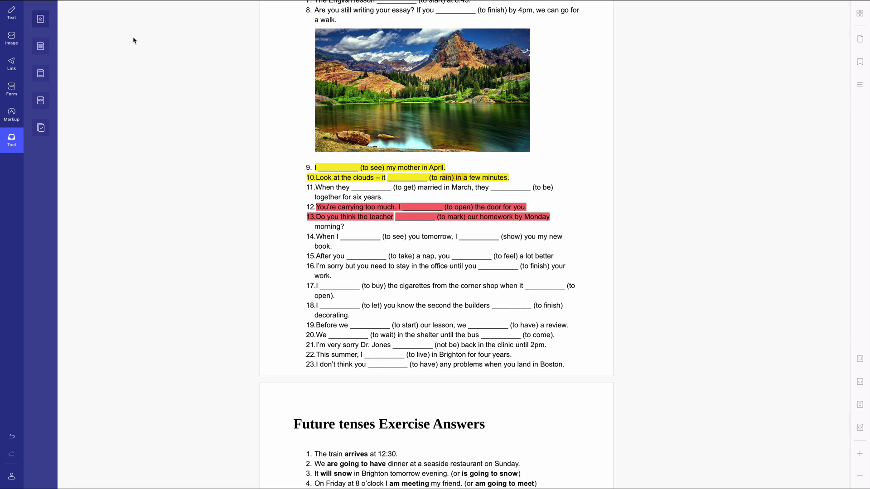
{"action": "left_click", "coordinate": [41, 74]}
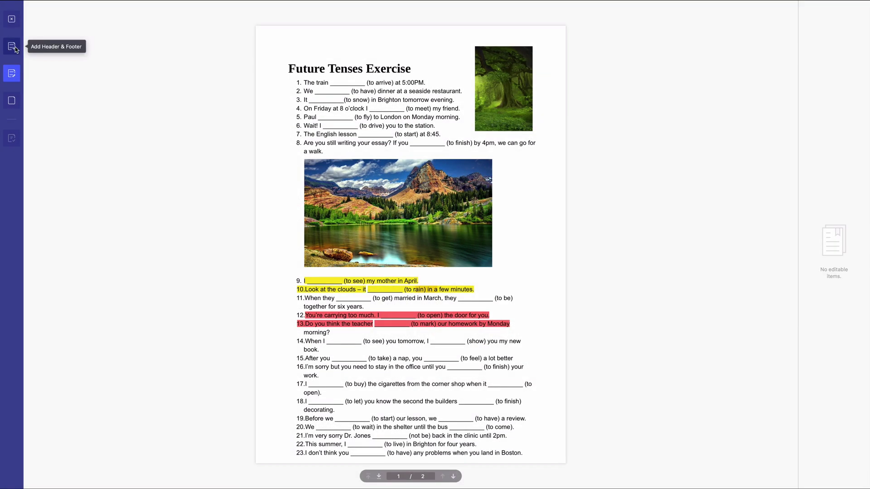
{"action": "left_click", "coordinate": [14, 48]}
{"action": "left_click", "coordinate": [834, 22]}
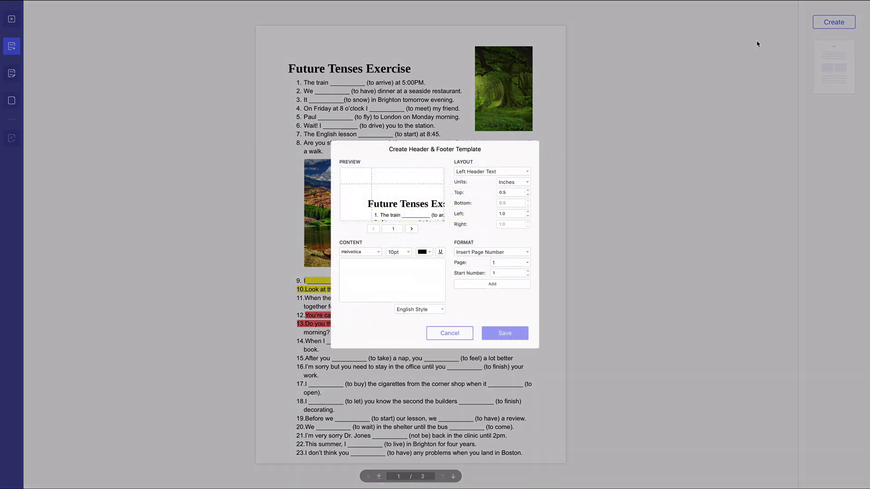
{"action": "left_click", "coordinate": [493, 172]}
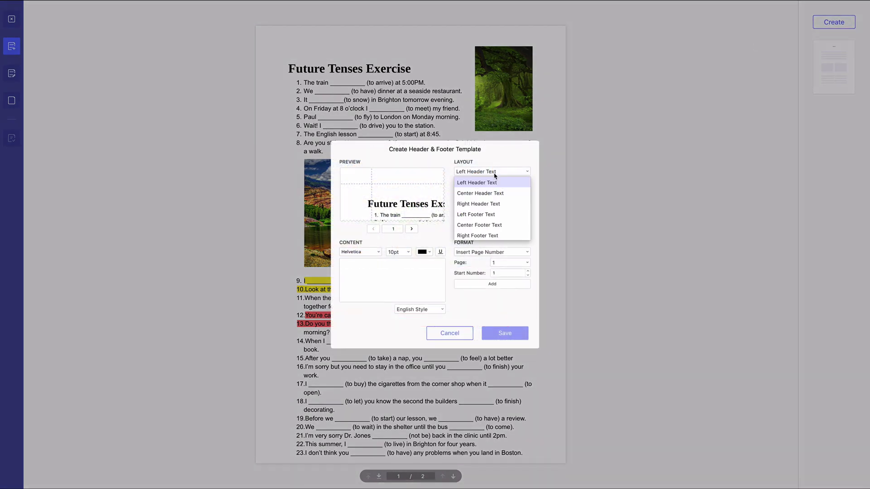
{"action": "left_click", "coordinate": [502, 196]}
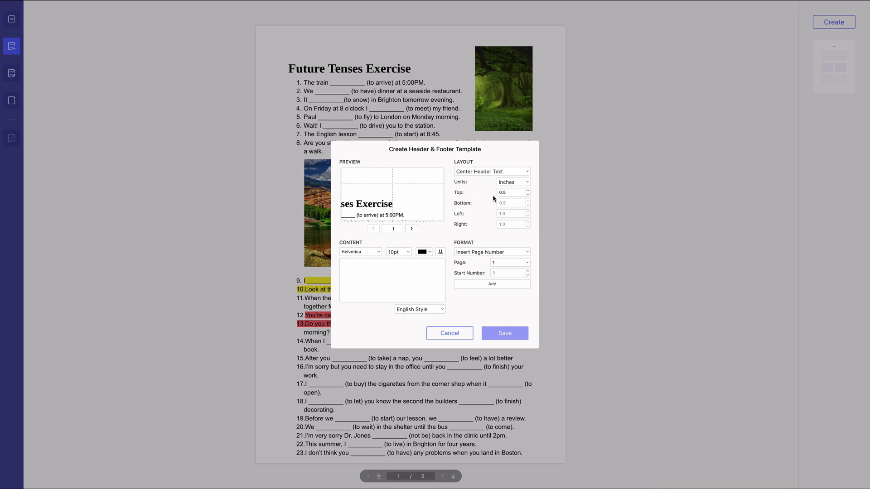
Step: Enter "Hellow World" as the header text, save the template, apply it to the document and close the header and footer editor
{"action": "type", "text": "Hell"}
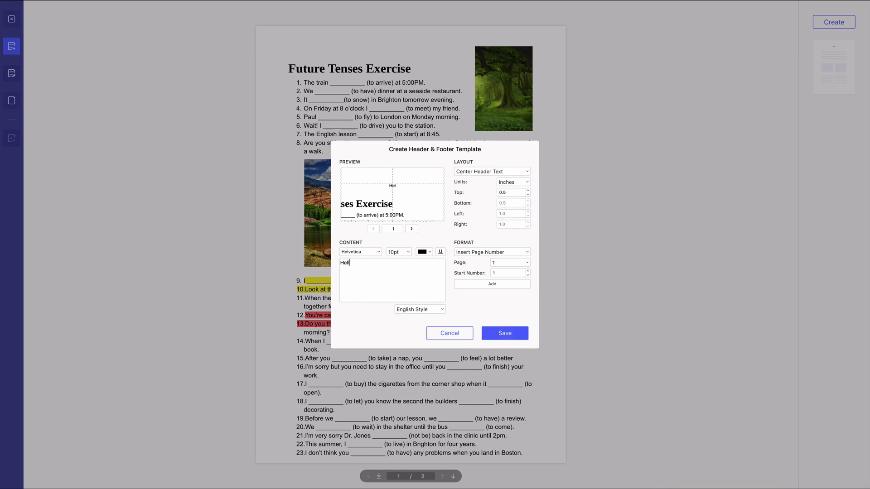
{"action": "type", "text": "ow WO"}
{"action": "key", "text": "BackSpace"}
{"action": "type", "text": "orld"}
{"action": "left_click", "coordinate": [499, 333]}
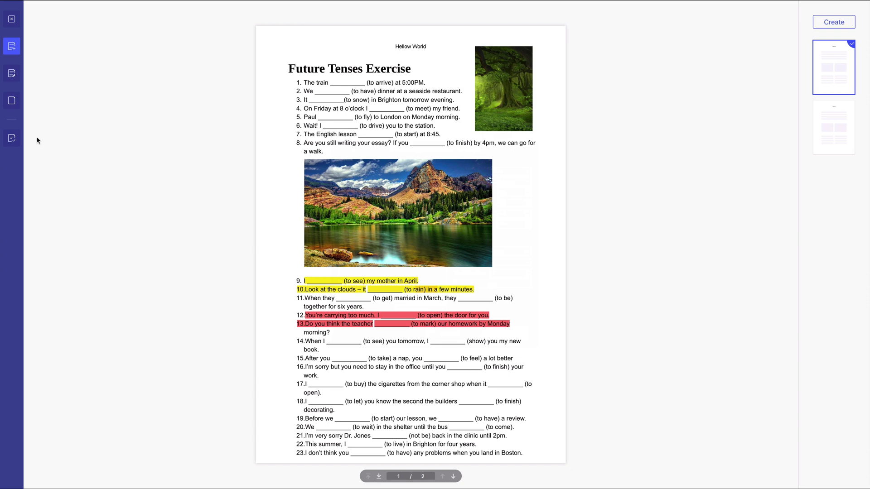
{"action": "left_click", "coordinate": [11, 140]}
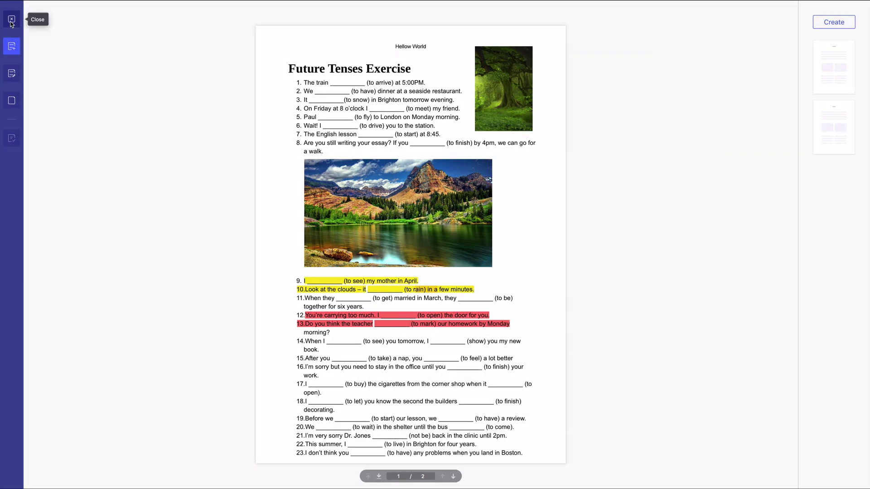
{"action": "left_click", "coordinate": [11, 21]}
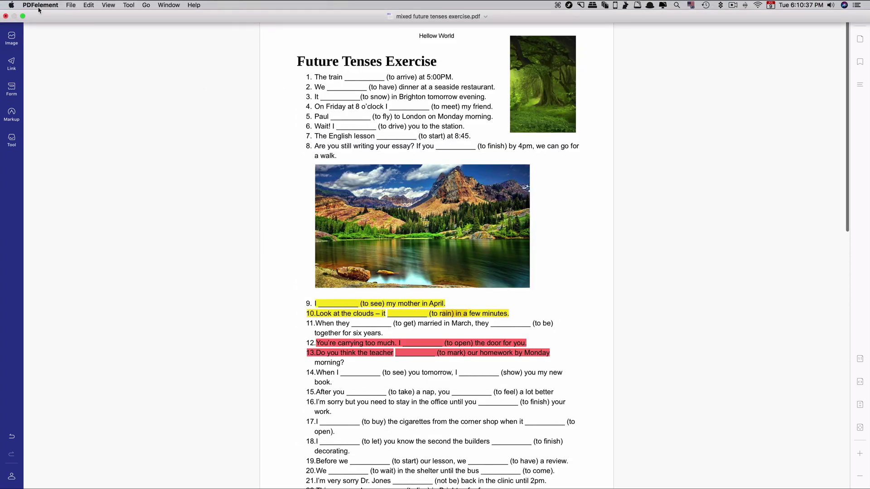
Step: Export the PDF to Word format as mixed future tenses exercise.docx
{"action": "left_click", "coordinate": [48, 5]}
{"action": "left_click", "coordinate": [46, 3]}
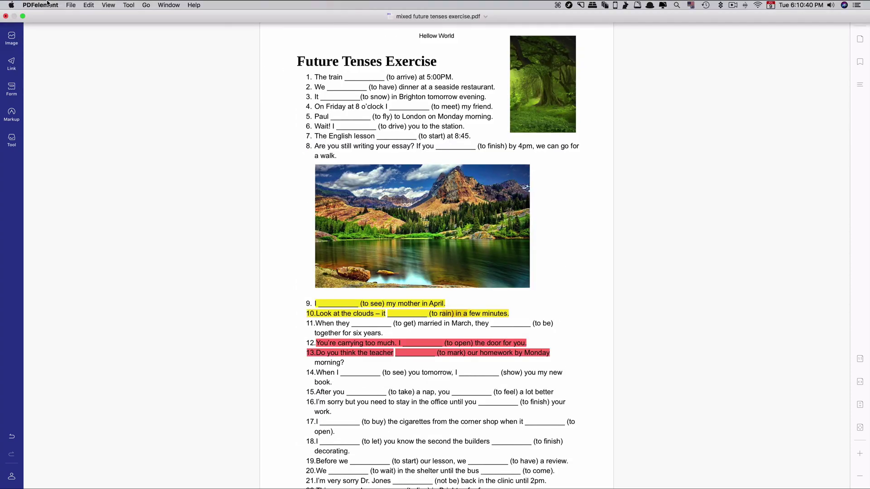
{"action": "left_click", "coordinate": [48, 4]}
{"action": "left_click", "coordinate": [70, 5]}
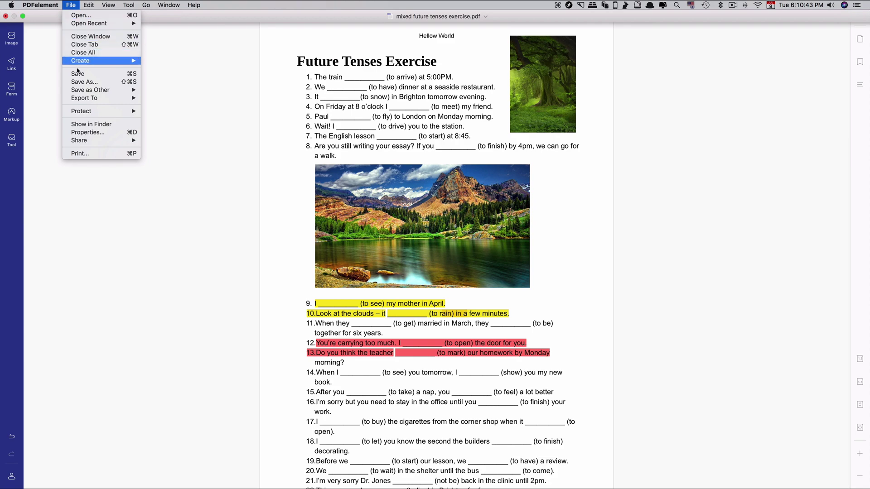
{"action": "mouse_move", "coordinate": [104, 99]}
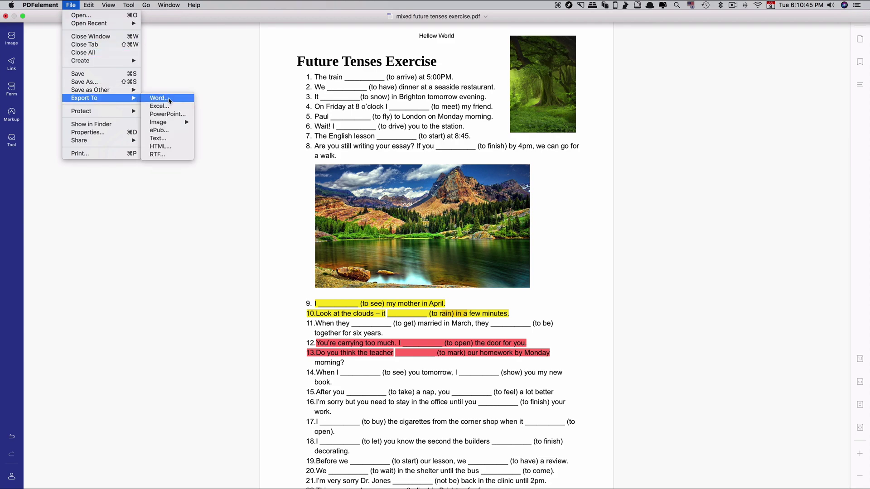
{"action": "left_click", "coordinate": [170, 100]}
{"action": "left_click", "coordinate": [489, 53]}
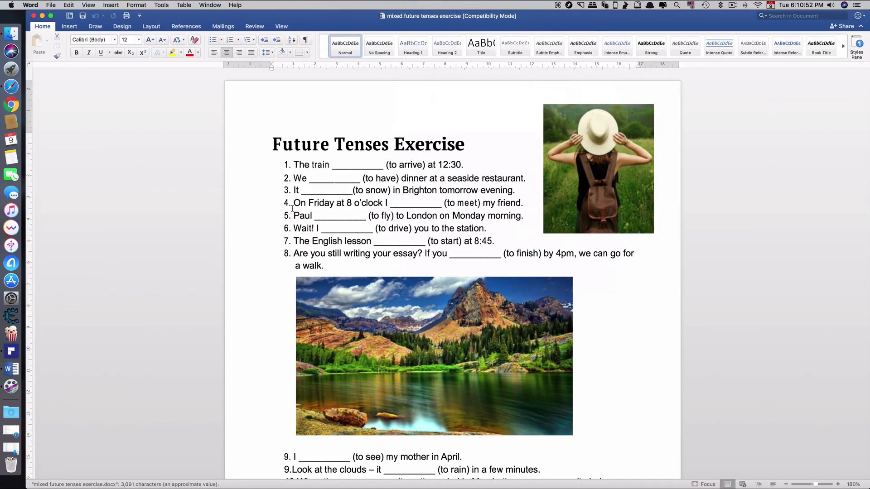
Step: Review the exported mixed future tenses exercise Word document and close it
{"action": "scroll", "coordinate": [449, 295], "scroll_direction": "down", "scroll_amount": 5}
{"action": "scroll", "coordinate": [449, 294], "scroll_direction": "down", "scroll_amount": 10}
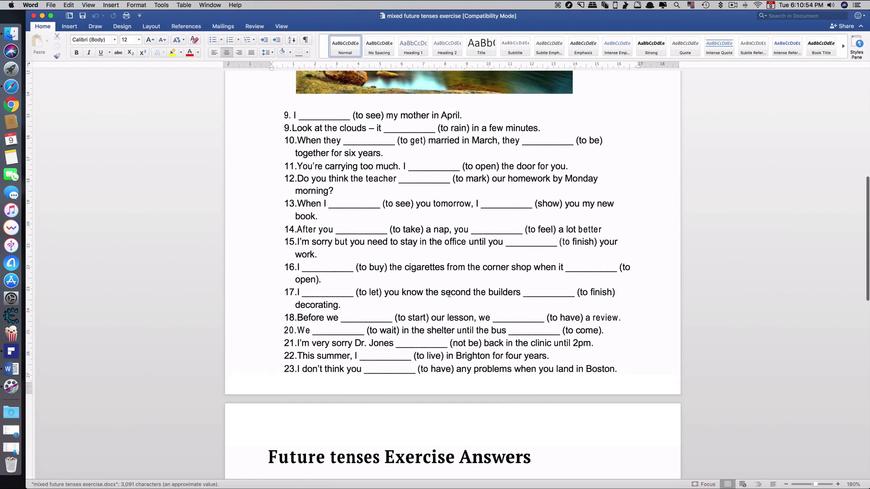
{"action": "scroll", "coordinate": [278, 194], "scroll_direction": "up", "scroll_amount": 15}
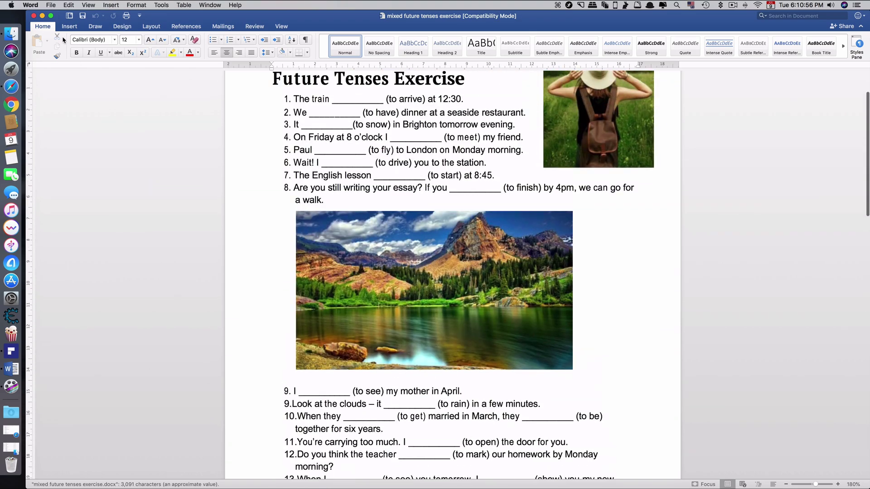
{"action": "left_click", "coordinate": [33, 15]}
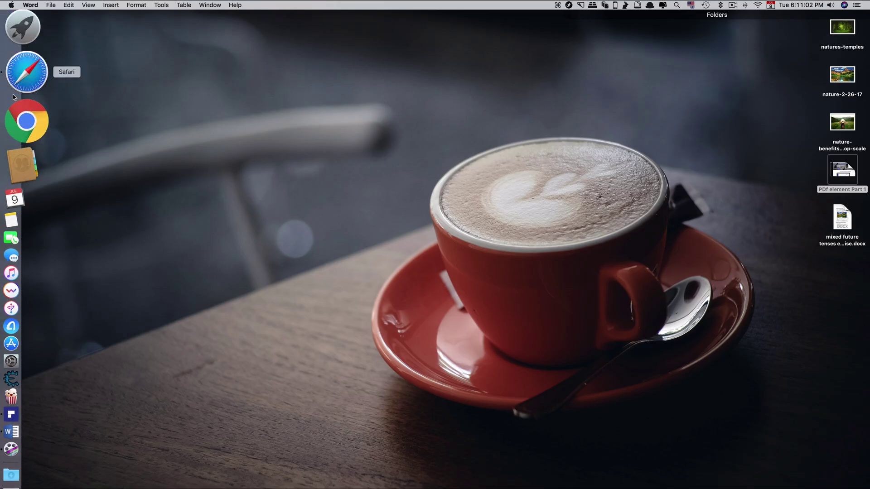
Step: Switch to Safari, open the PDFelement for Mac pricing page and choose the Perpetual License for PDFelement Pro
{"action": "left_click", "coordinate": [26, 71]}
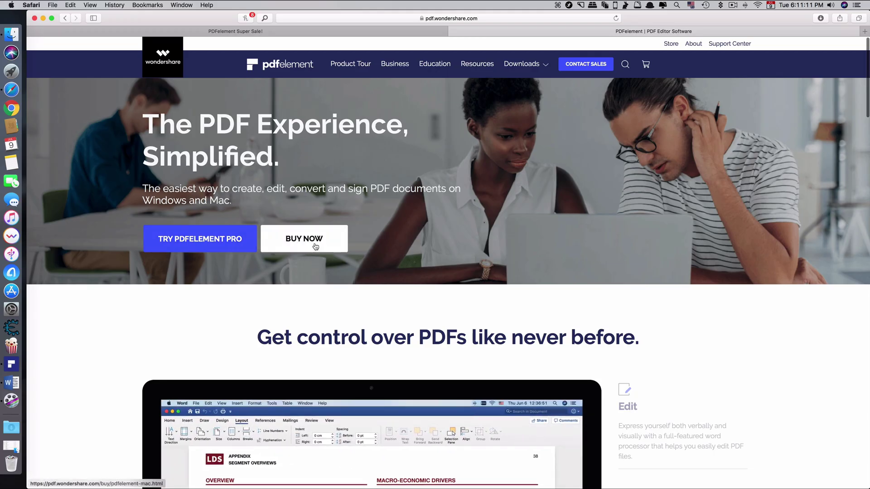
{"action": "left_click", "coordinate": [316, 246]}
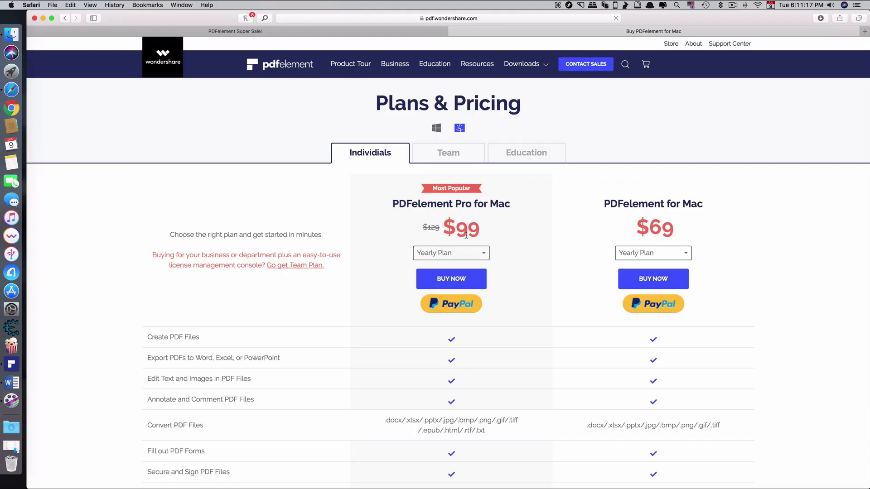
{"action": "left_click", "coordinate": [469, 253]}
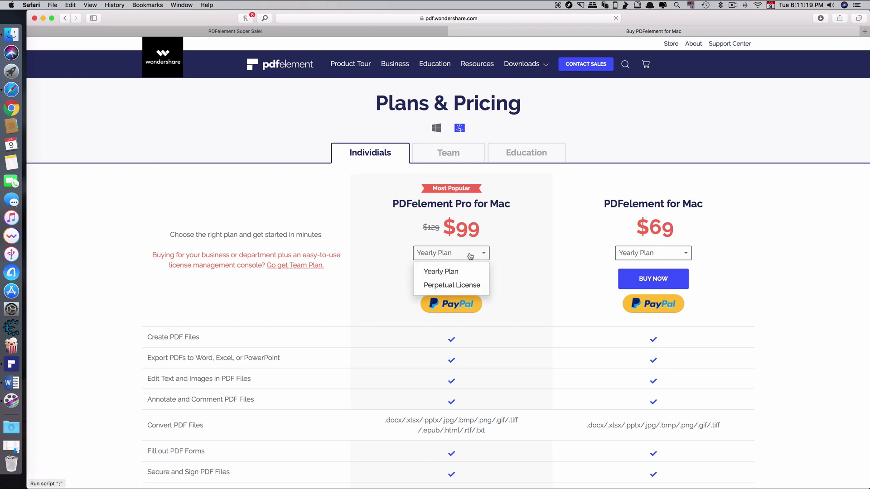
{"action": "left_click", "coordinate": [469, 287]}
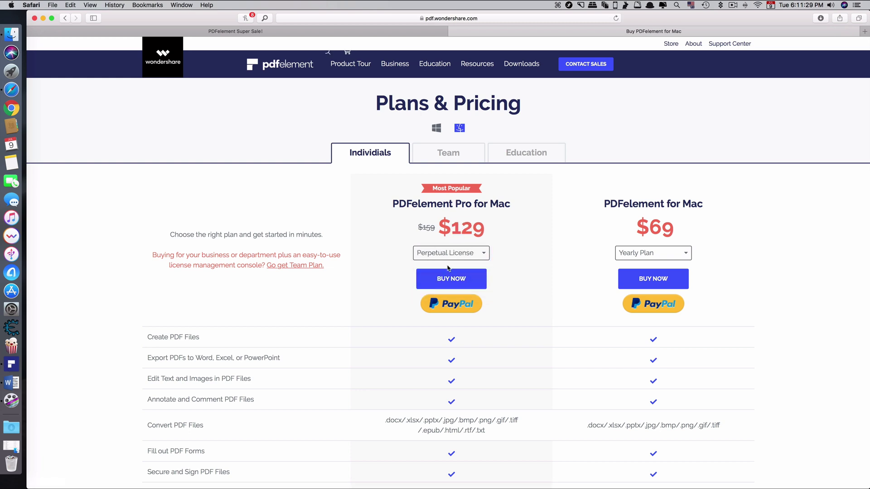
Step: Show the Perpetual License prices in the plan comparison on the PDFelement Super Sale page
{"action": "left_click", "coordinate": [267, 32]}
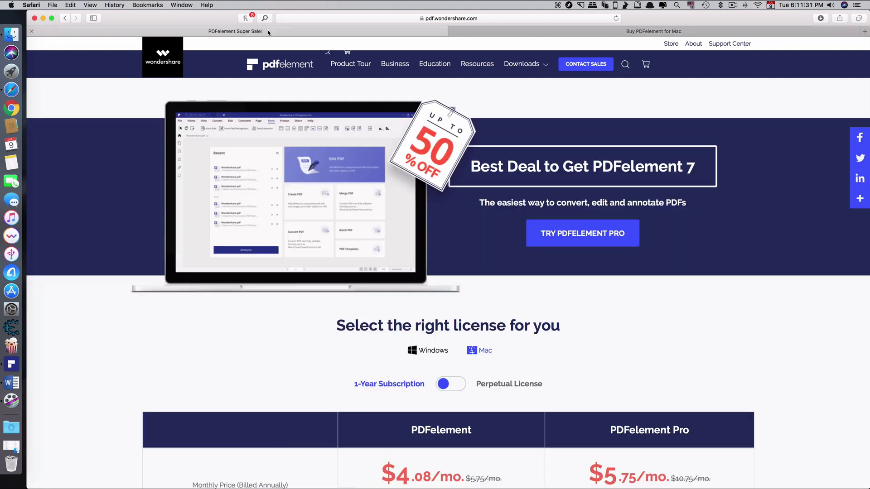
{"action": "scroll", "coordinate": [470, 188], "scroll_direction": "down", "scroll_amount": 2}
{"action": "scroll", "coordinate": [469, 188], "scroll_direction": "down", "scroll_amount": 3}
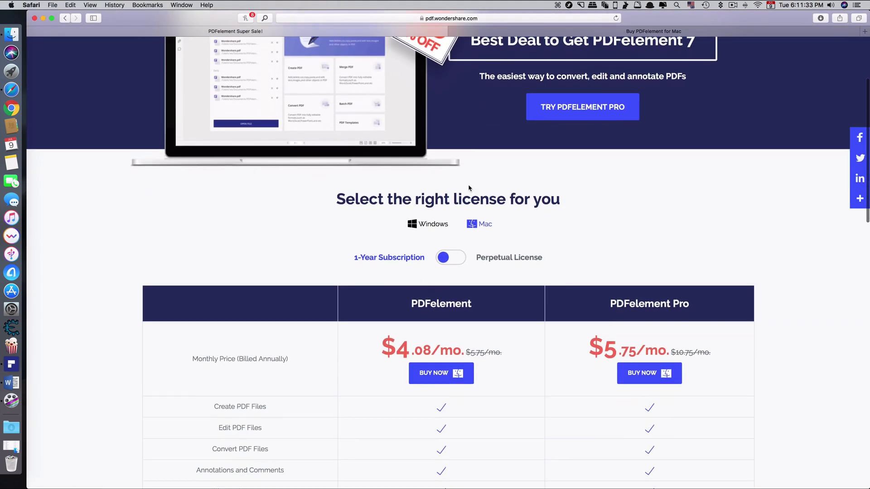
{"action": "left_click", "coordinate": [457, 245]}
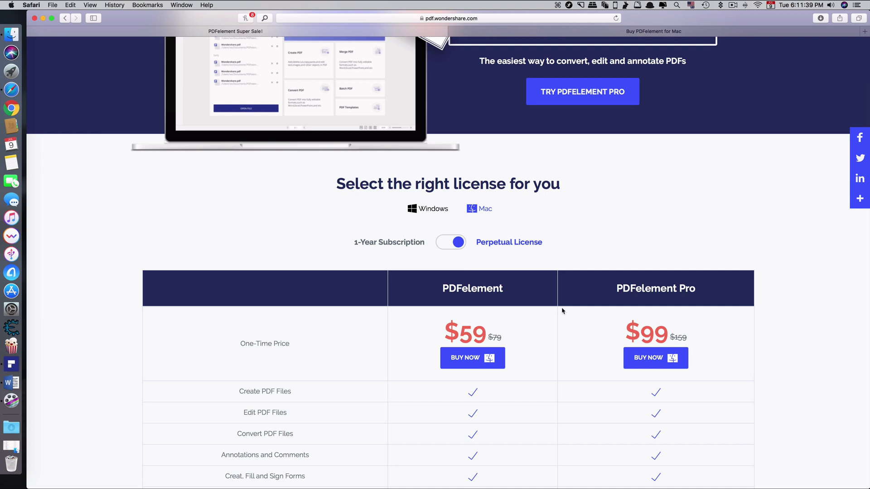
{"action": "scroll", "coordinate": [522, 365], "scroll_direction": "up", "scroll_amount": 2}
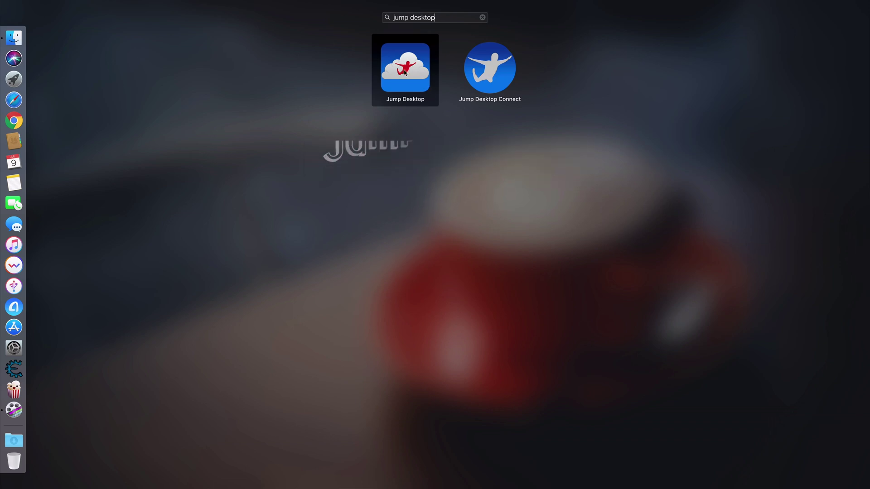
Step: Open Jump Desktop and remove the MacBook-Pro entry from the Computers list
{"action": "key", "text": "Return"}
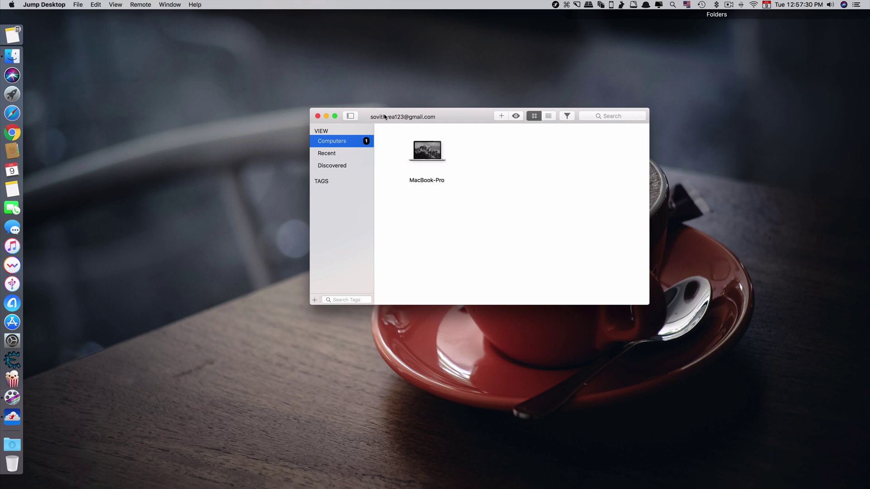
{"action": "left_click", "coordinate": [483, 235]}
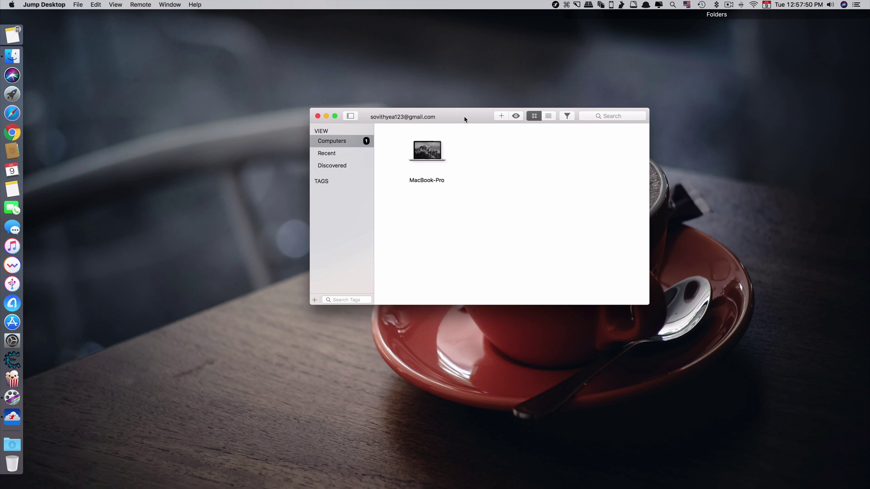
{"action": "left_click", "coordinate": [469, 134]}
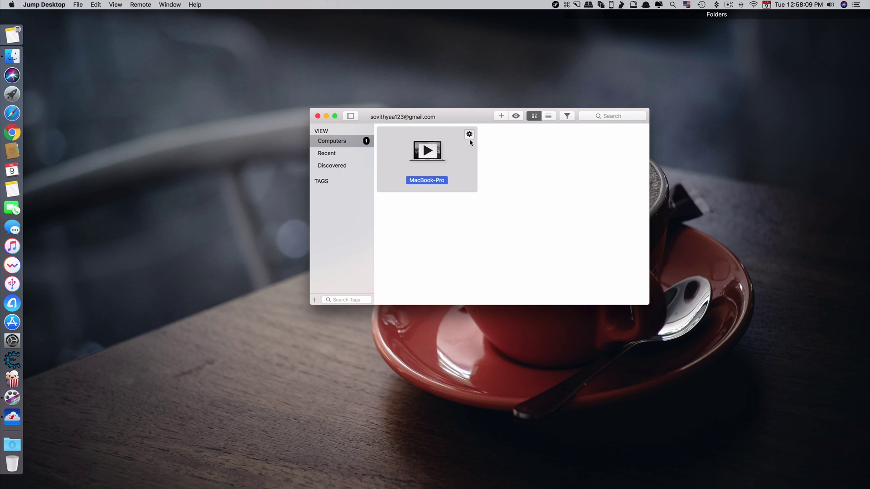
{"action": "left_click_drag", "start_coordinate": [450, 117], "coordinate": [448, 105]}
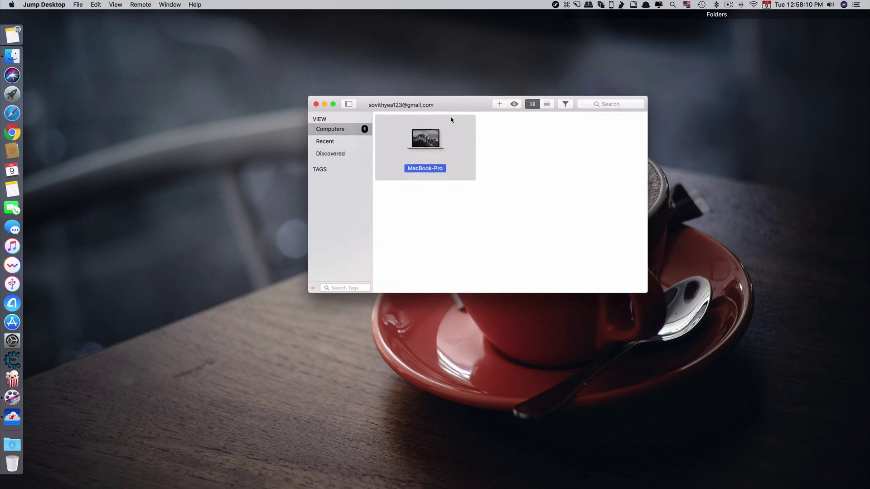
{"action": "right_click", "coordinate": [457, 144]}
{"action": "left_click", "coordinate": [489, 208]}
{"action": "left_click", "coordinate": [540, 157]}
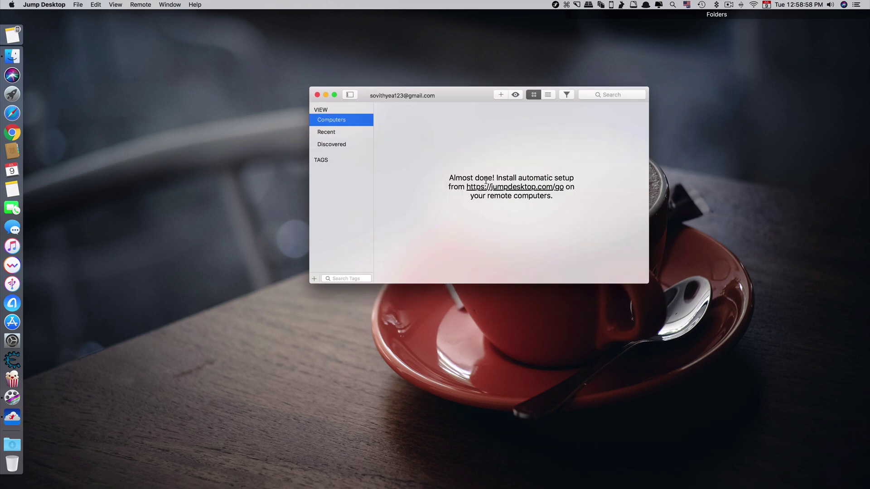
Step: Open the automatic setup link, and examine the remote access users and screen sharing options in Jump Desktop Connect
{"action": "left_click", "coordinate": [531, 189]}
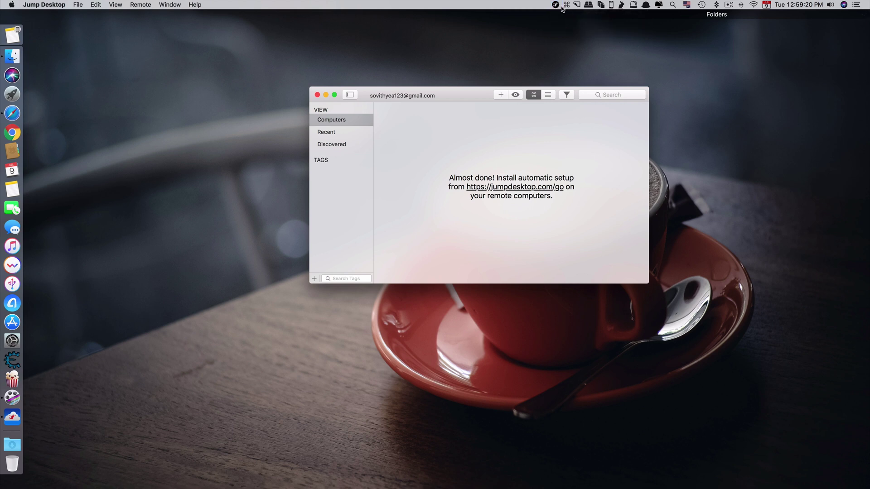
{"action": "left_click", "coordinate": [564, 5]}
{"action": "left_click", "coordinate": [589, 18]}
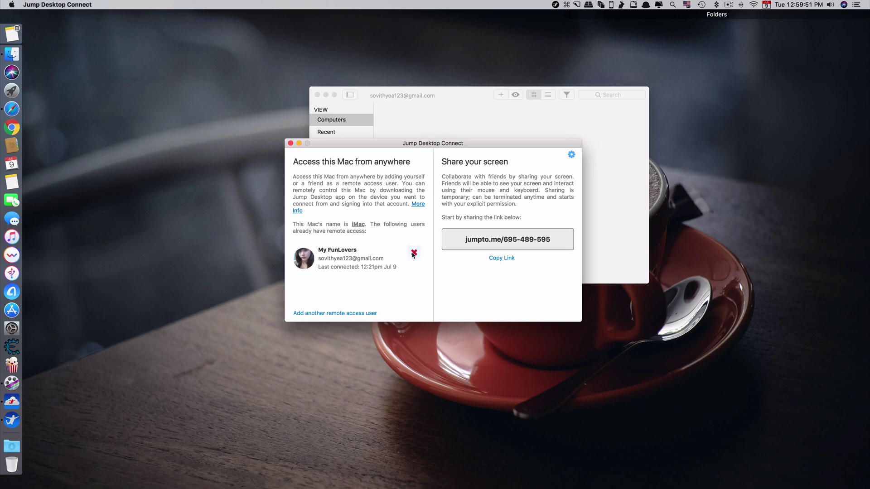
{"action": "mouse_move", "coordinate": [388, 267]}
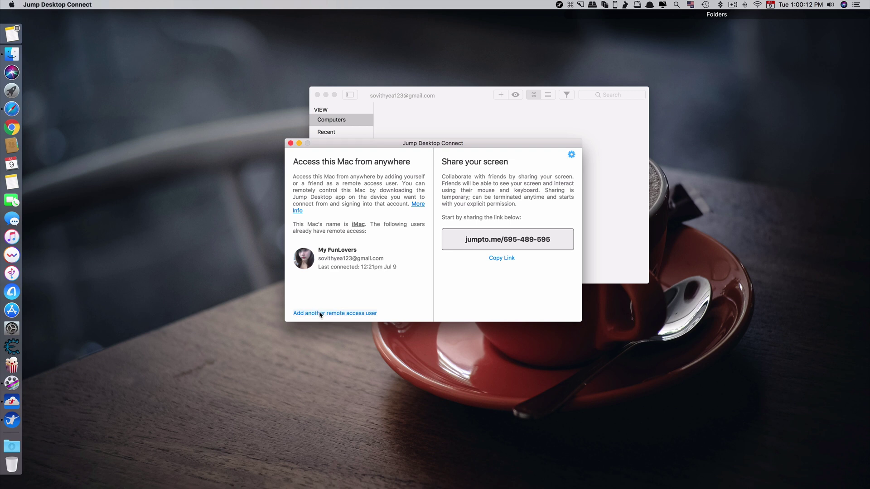
{"action": "mouse_move", "coordinate": [349, 262]}
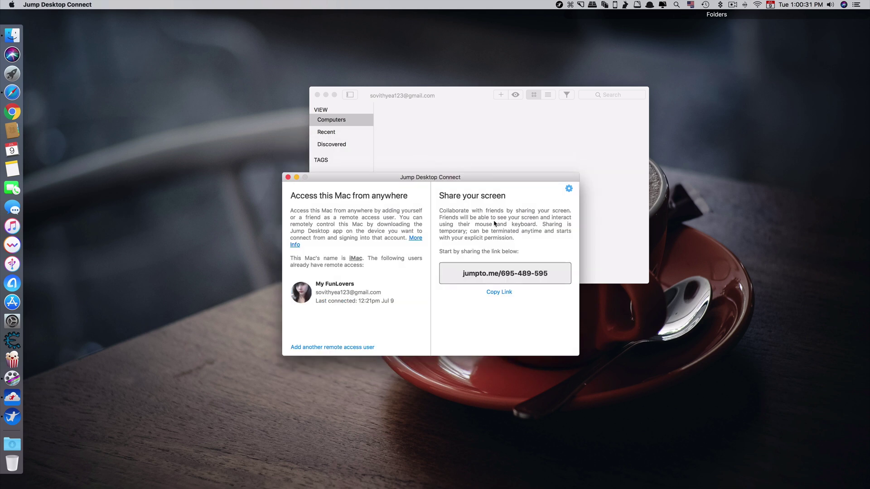
{"action": "mouse_move", "coordinate": [363, 299]}
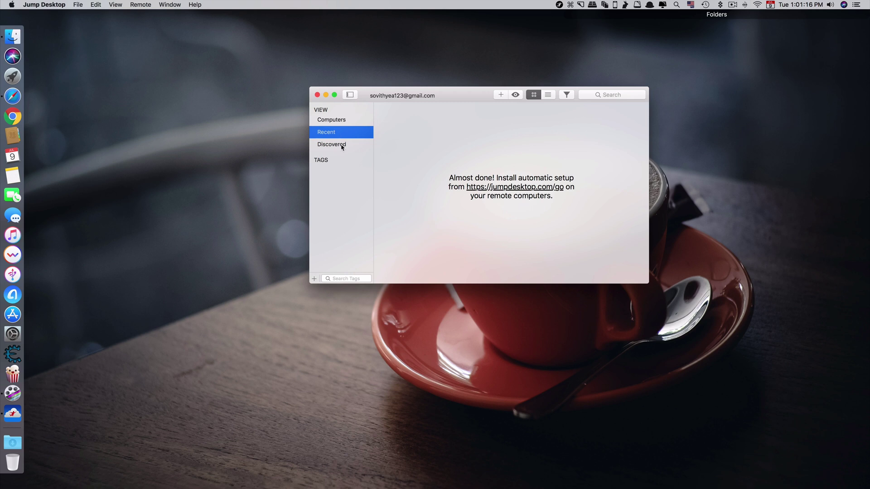
Step: View the Discovered and Computers lists in Jump Desktop and check the options for adding a computer
{"action": "left_click", "coordinate": [342, 145]}
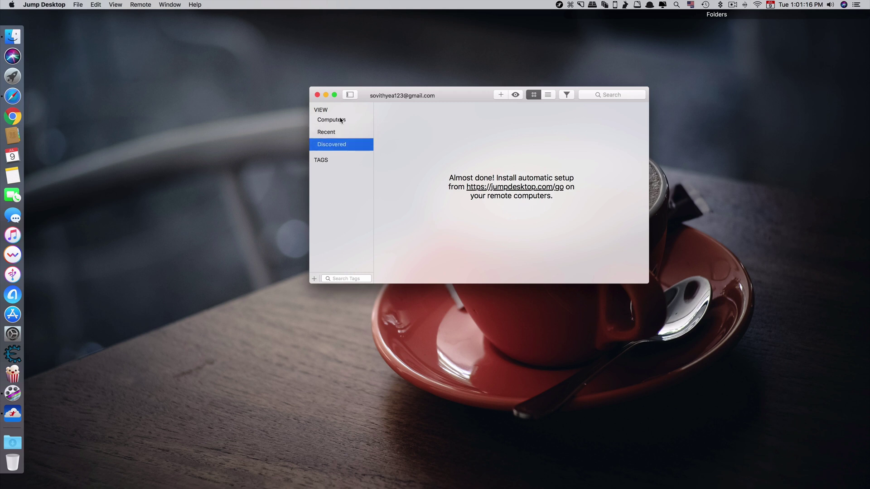
{"action": "left_click", "coordinate": [341, 120]}
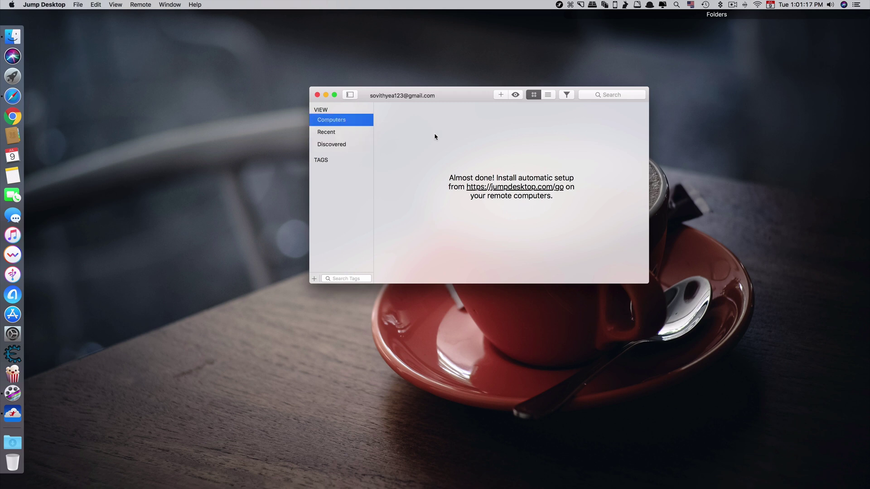
{"action": "left_click", "coordinate": [500, 95]}
{"action": "left_click", "coordinate": [480, 139]}
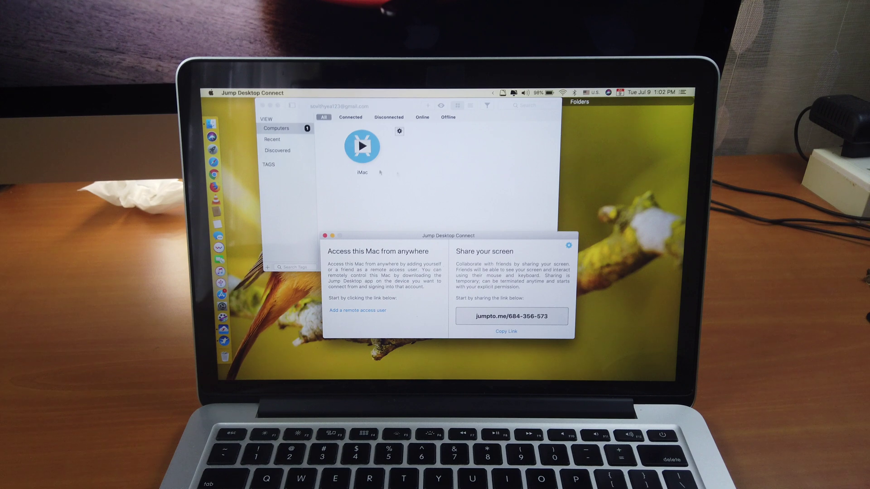
Step: On the MacBook, add a remote access user in Jump Desktop Connect by signing in through the browser with a Google account
{"action": "left_click_drag", "start_coordinate": [397, 235], "coordinate": [435, 221]}
{"action": "left_click", "coordinate": [306, 106]}
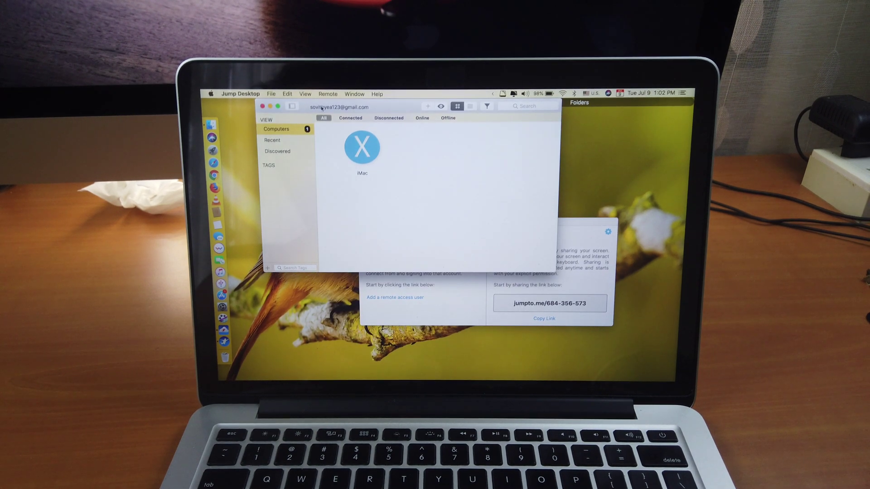
{"action": "left_click", "coordinate": [575, 223]}
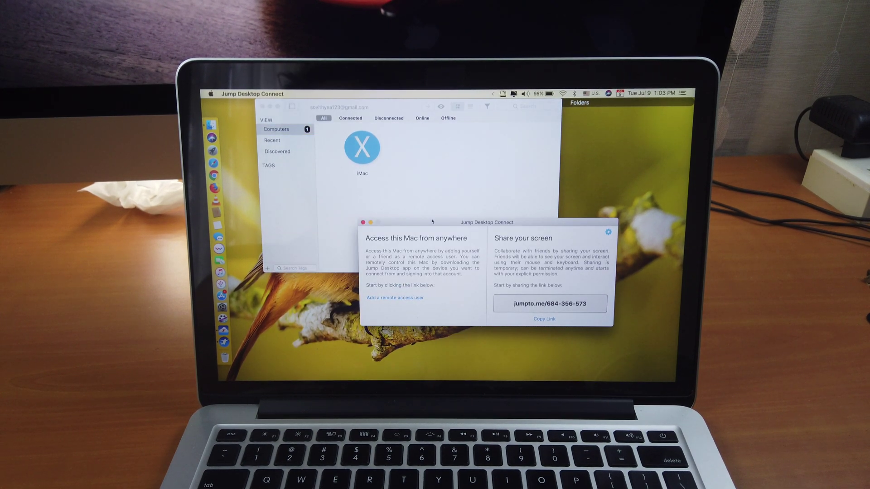
{"action": "left_click", "coordinate": [381, 298]}
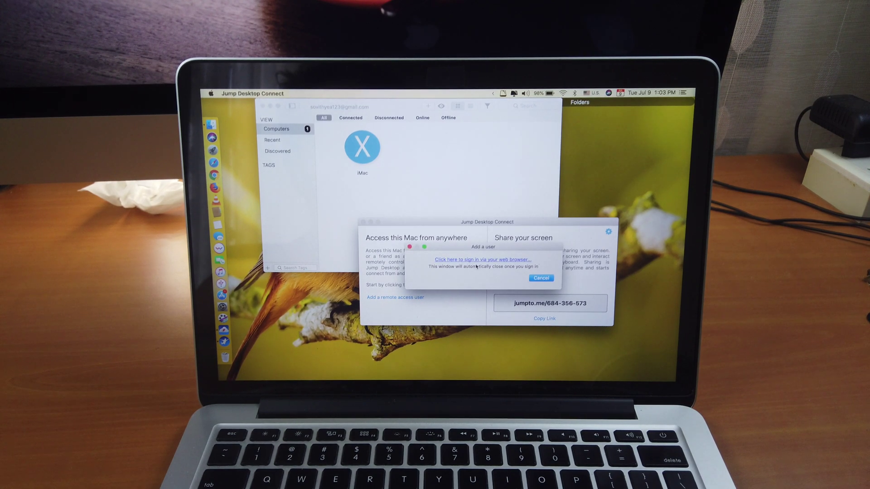
{"action": "left_click", "coordinate": [494, 261]}
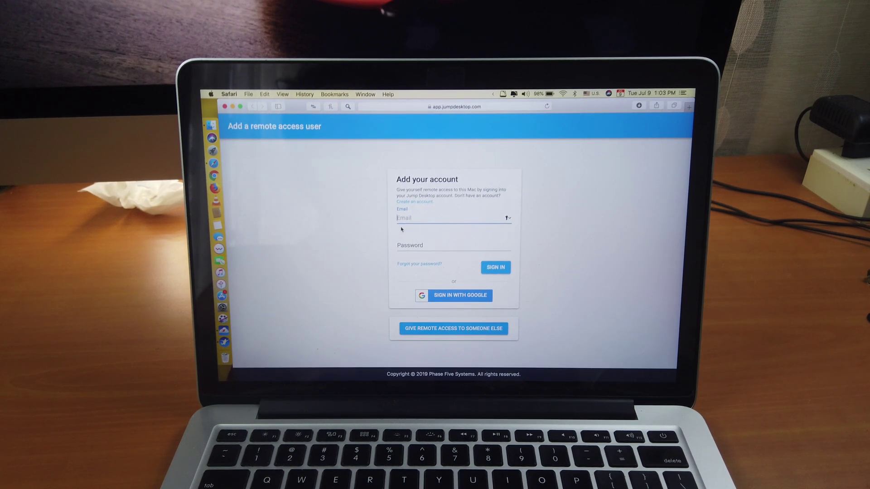
{"action": "left_click", "coordinate": [444, 300]}
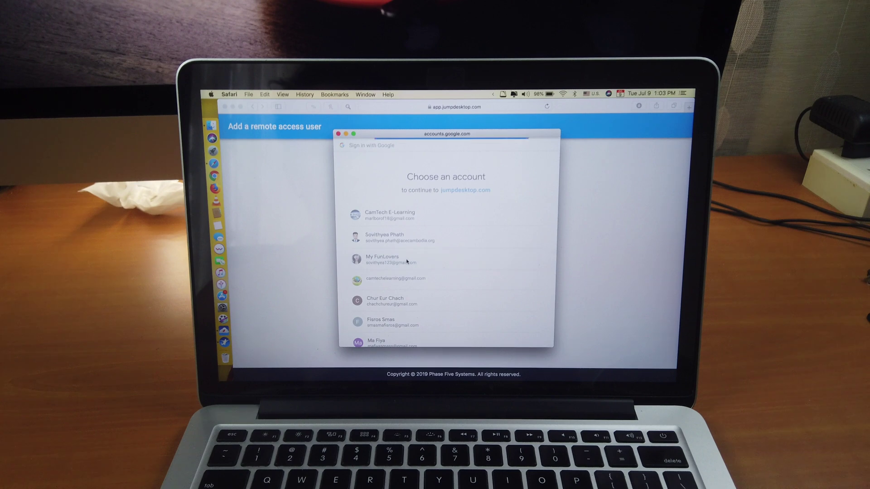
{"action": "left_click", "coordinate": [406, 261]}
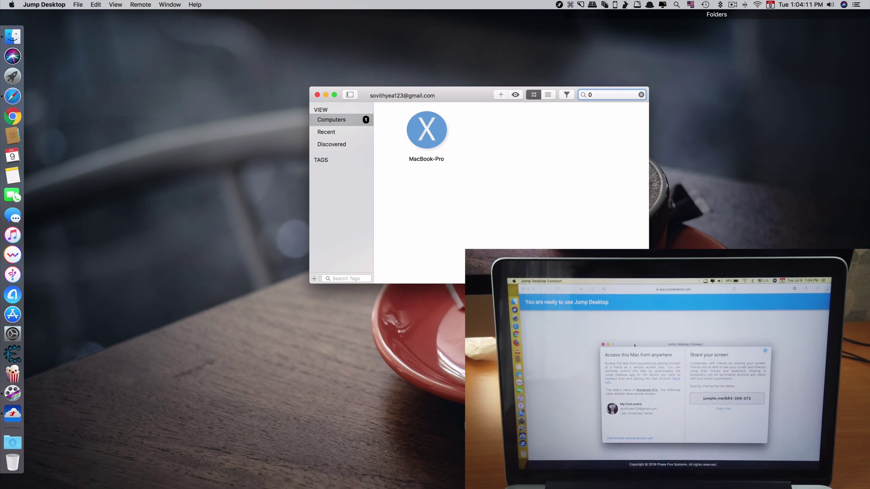
Step: Connect to the MacBook-Pro computer and log in with the Mac username and account password, keeping the password saved
{"action": "left_click_drag", "start_coordinate": [416, 95], "coordinate": [402, 102]}
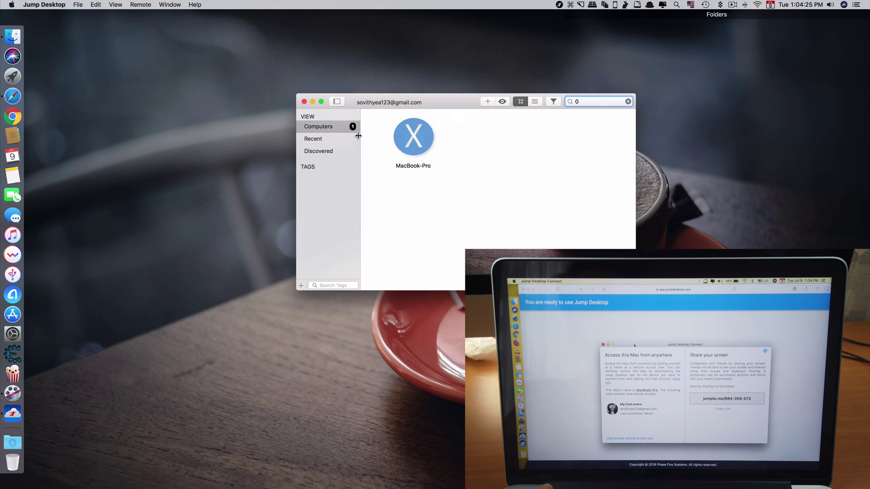
{"action": "mouse_move", "coordinate": [413, 149]}
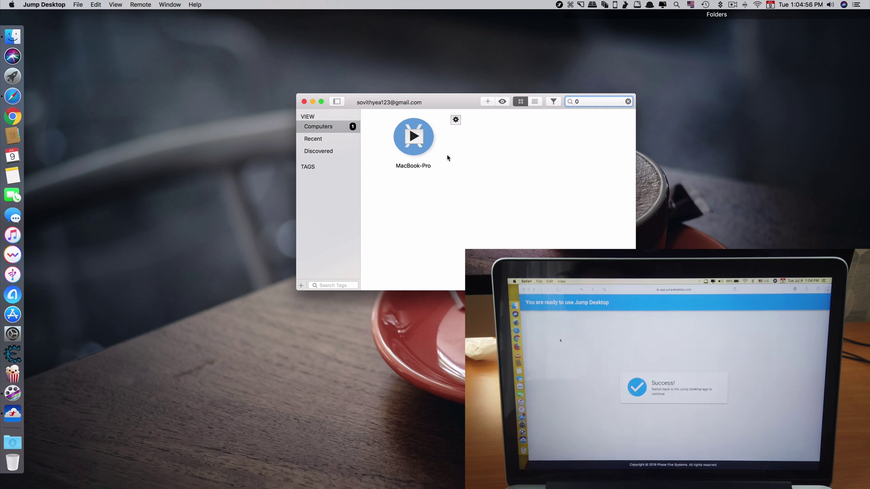
{"action": "left_click", "coordinate": [413, 136]}
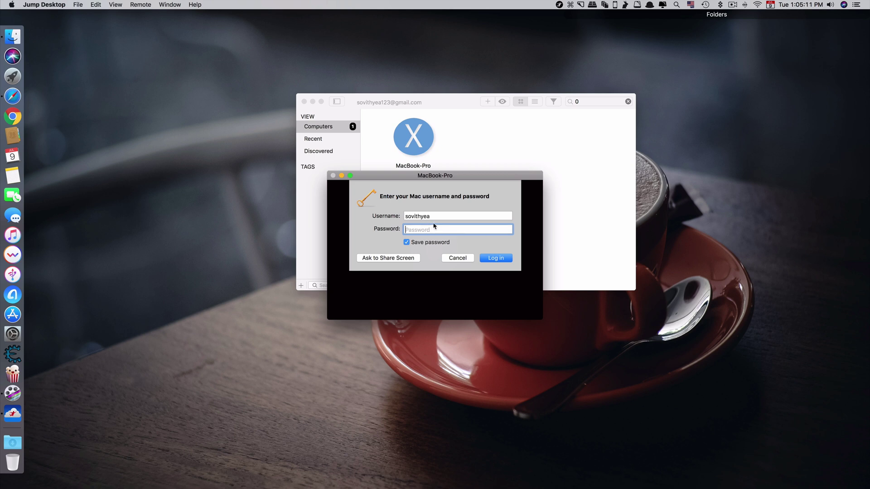
{"action": "left_click", "coordinate": [434, 216]}
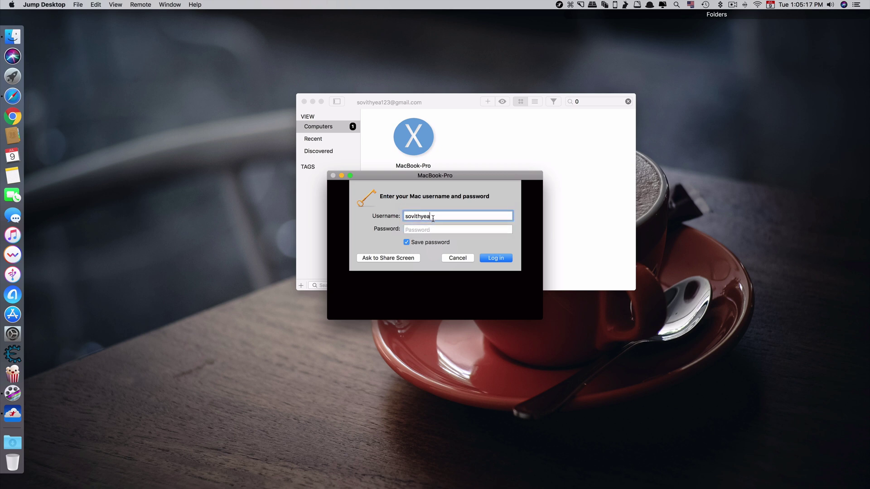
{"action": "left_click", "coordinate": [425, 230]}
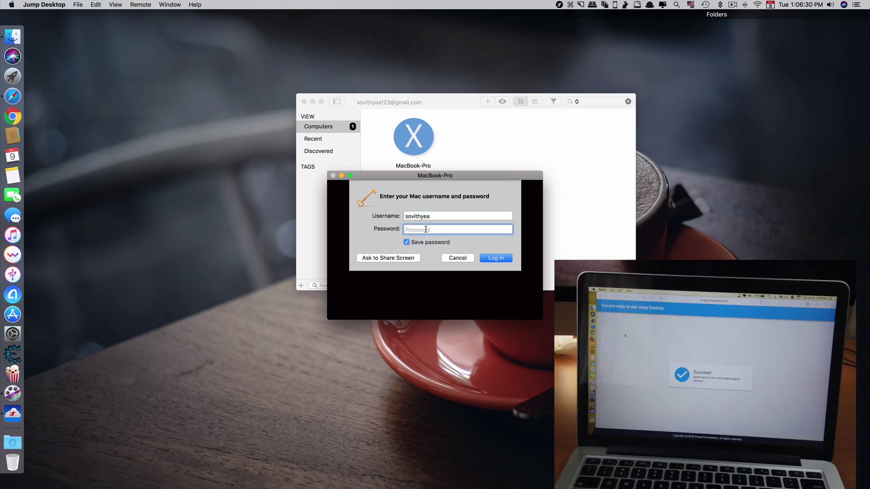
{"action": "type", "text": "****************"}
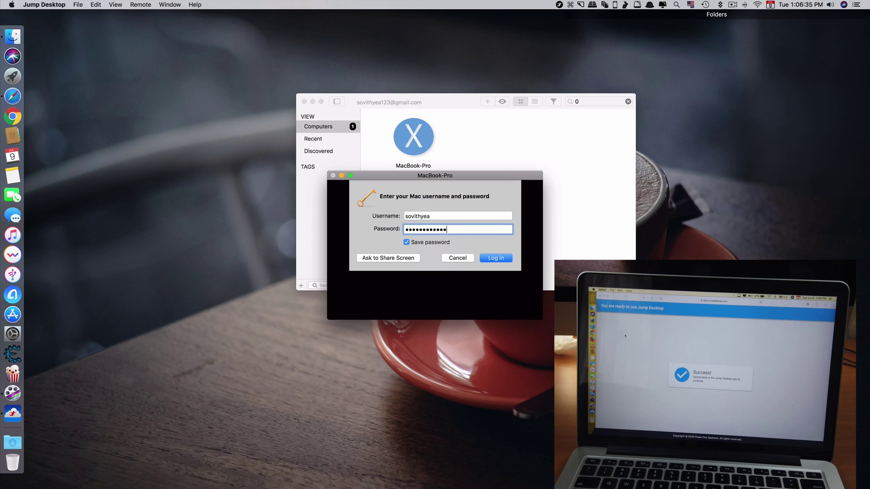
{"action": "left_click", "coordinate": [497, 259]}
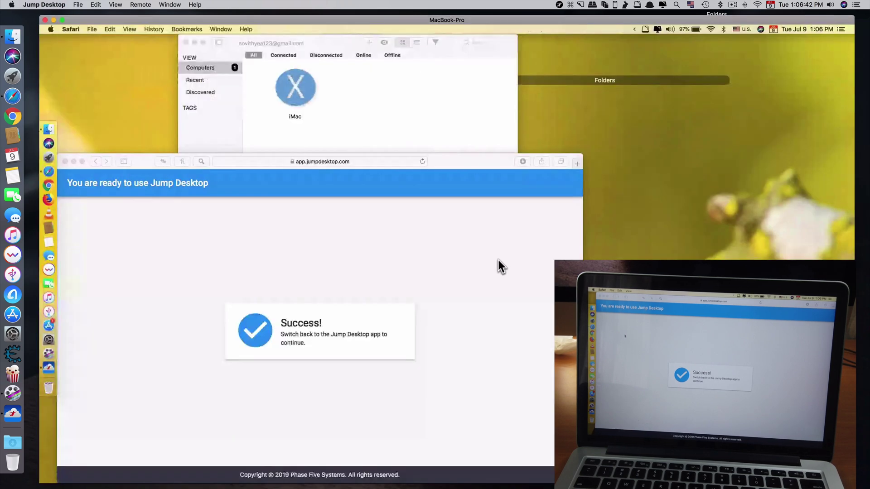
Step: On the remote MacBook, reposition and close the Safari window showing the setup page, and open a new Safari window
{"action": "left_click_drag", "start_coordinate": [244, 110], "coordinate": [381, 102]}
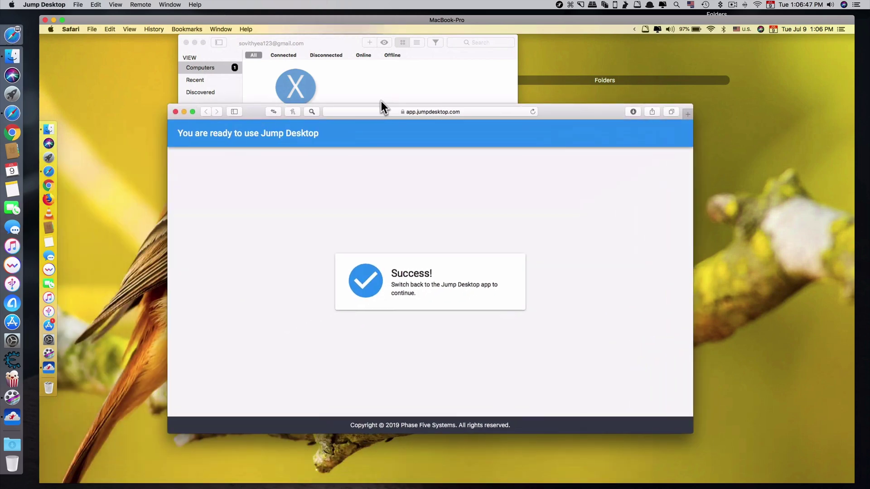
{"action": "mouse_move", "coordinate": [257, 114]}
{"action": "left_mouse_down"}
{"action": "mouse_move", "coordinate": [276, 126]}
{"action": "mouse_move", "coordinate": [261, 136]}
{"action": "mouse_move", "coordinate": [251, 115]}
{"action": "mouse_move", "coordinate": [269, 117]}
{"action": "left_mouse_up"}
{"action": "left_click", "coordinate": [187, 116]}
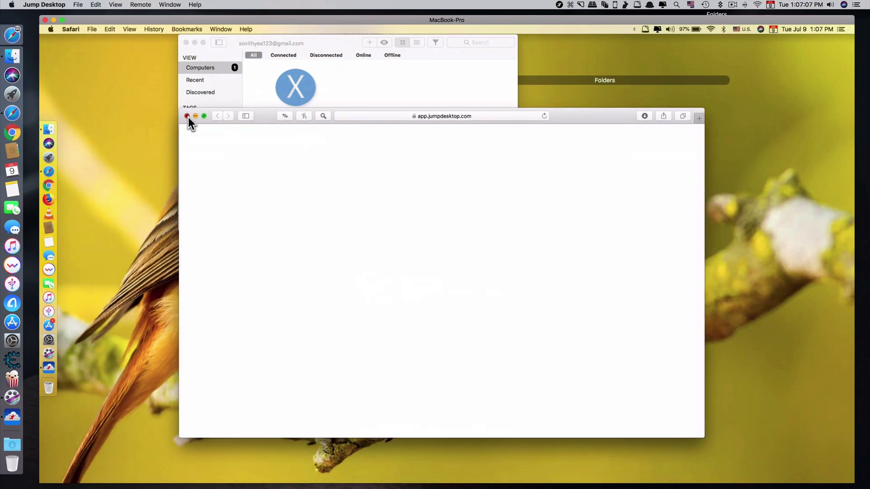
{"action": "key", "text": "super+n"}
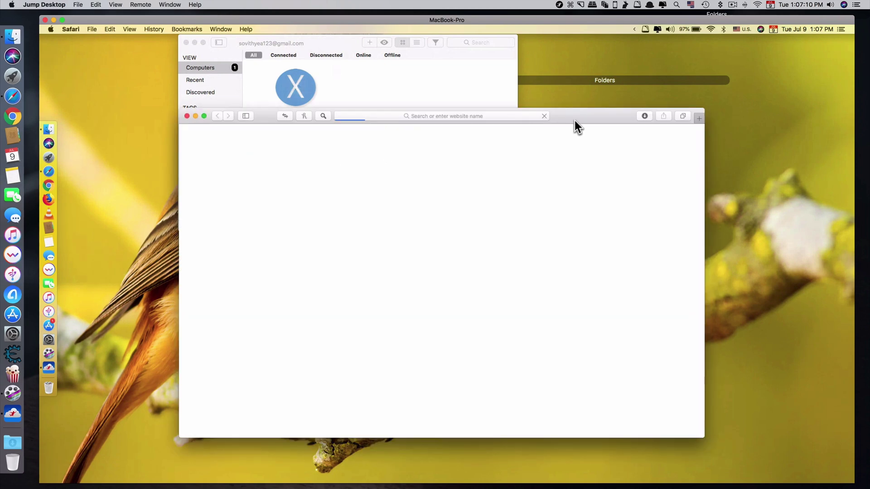
Step: View the Apple menu on the remote MacBook and move the new Safari window
{"action": "left_click", "coordinate": [51, 29]}
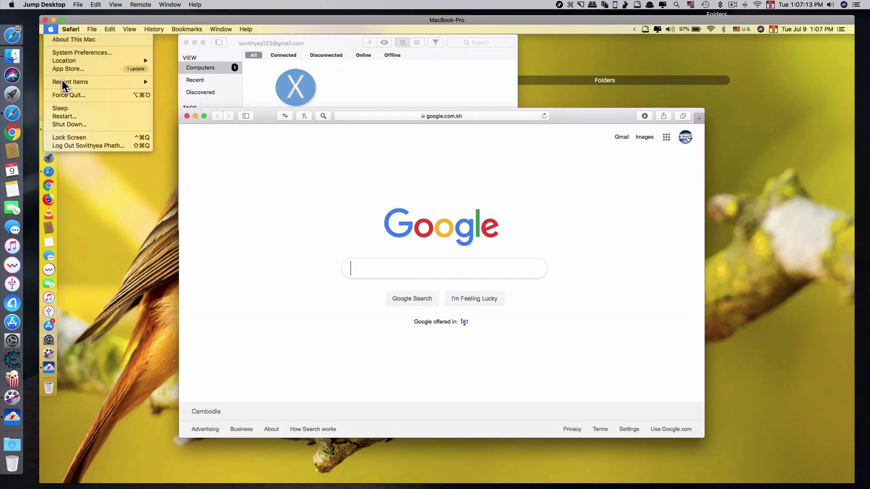
{"action": "left_click", "coordinate": [564, 124]}
{"action": "left_click_drag", "start_coordinate": [565, 123], "coordinate": [573, 93]}
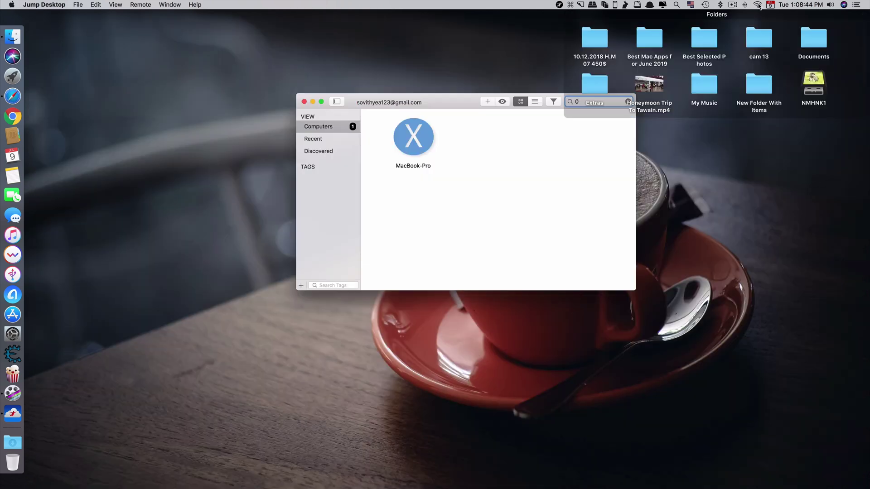
Step: Switch this Mac's Wi-Fi to the iPhone 6s hotspot and reconnect to the MacBook-Pro computer
{"action": "left_click", "coordinate": [757, 4]}
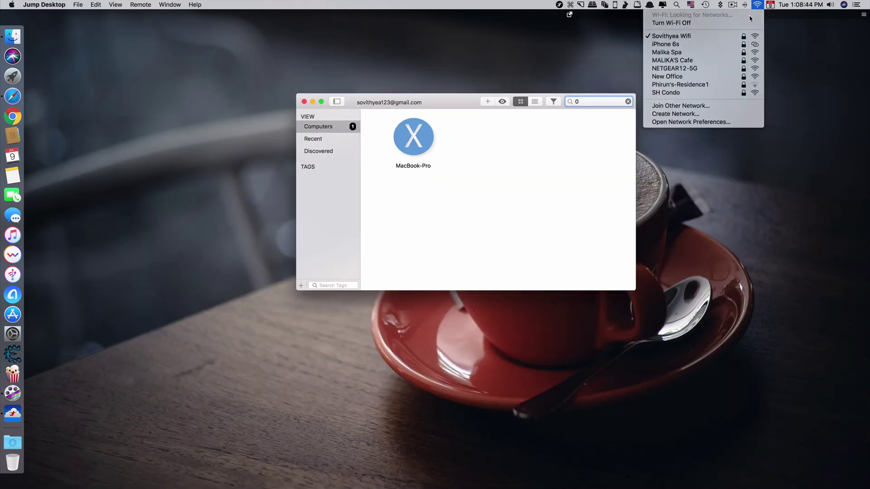
{"action": "left_click", "coordinate": [701, 44]}
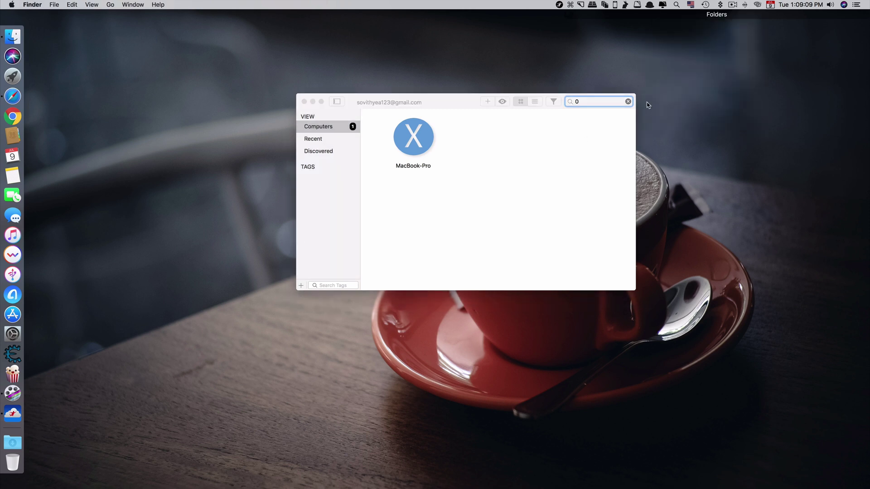
{"action": "left_click", "coordinate": [756, 4]}
{"action": "left_click", "coordinate": [415, 143]}
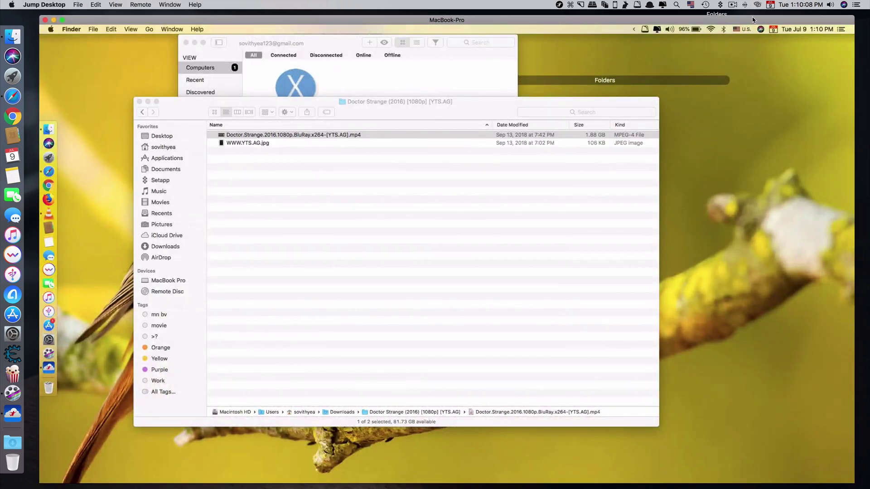
Step: Check which Wi-Fi network this Mac uses and which one the remote MacBook uses
{"action": "left_click", "coordinate": [757, 5]}
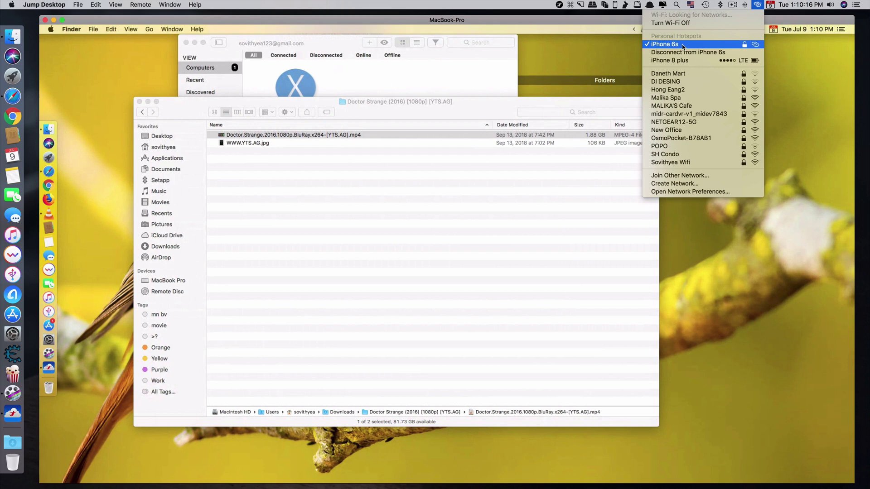
{"action": "left_click", "coordinate": [682, 46]}
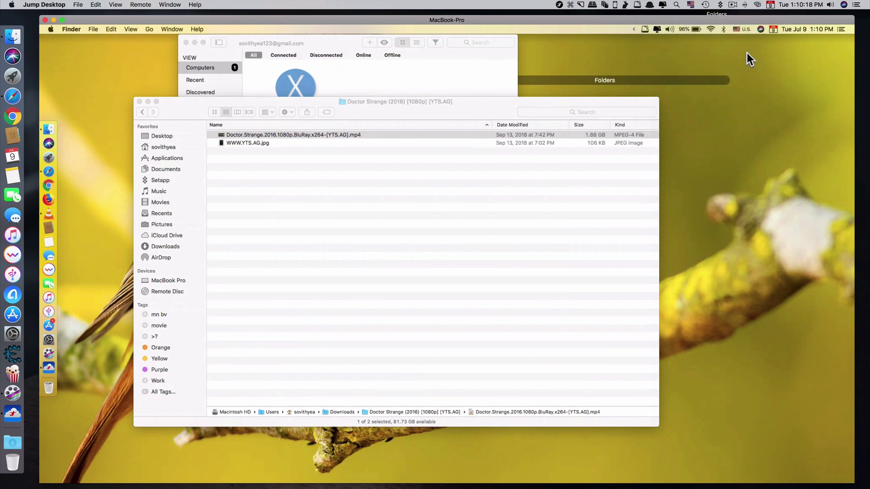
{"action": "left_click", "coordinate": [712, 32]}
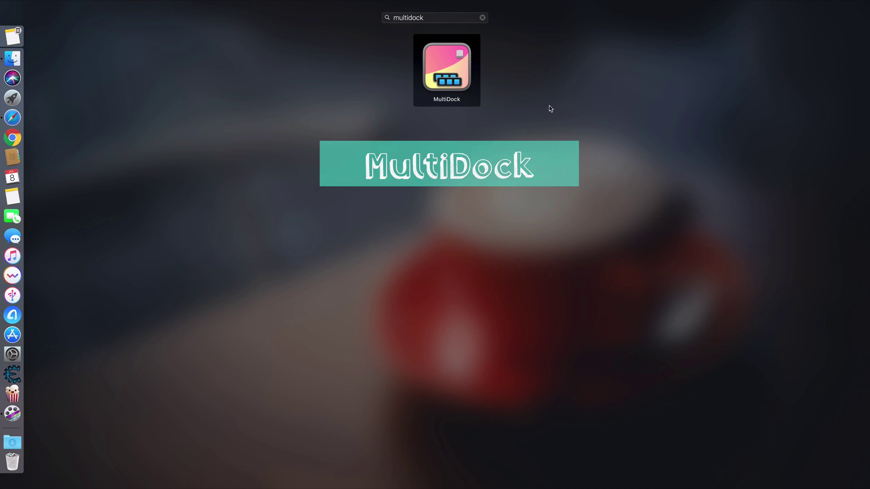
Step: Launch MultiDock and look through the system Dock's Position on Screen options
{"action": "left_click", "coordinate": [478, 78]}
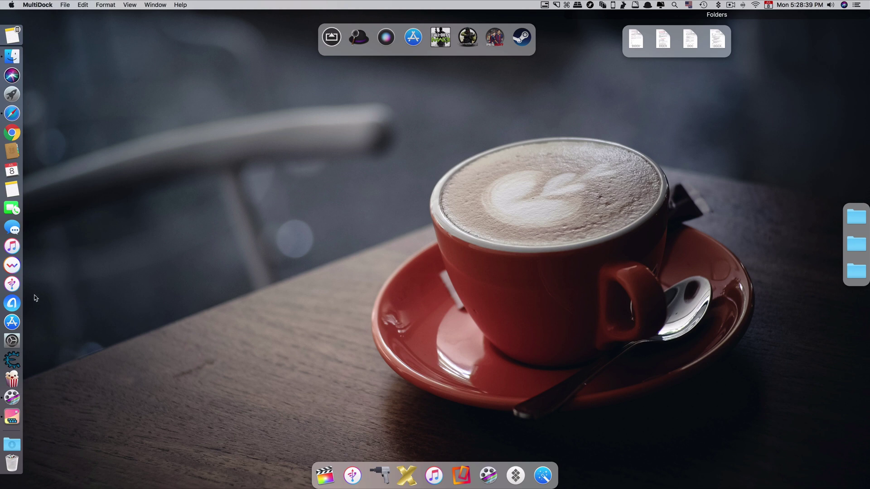
{"action": "right_click", "coordinate": [12, 432]}
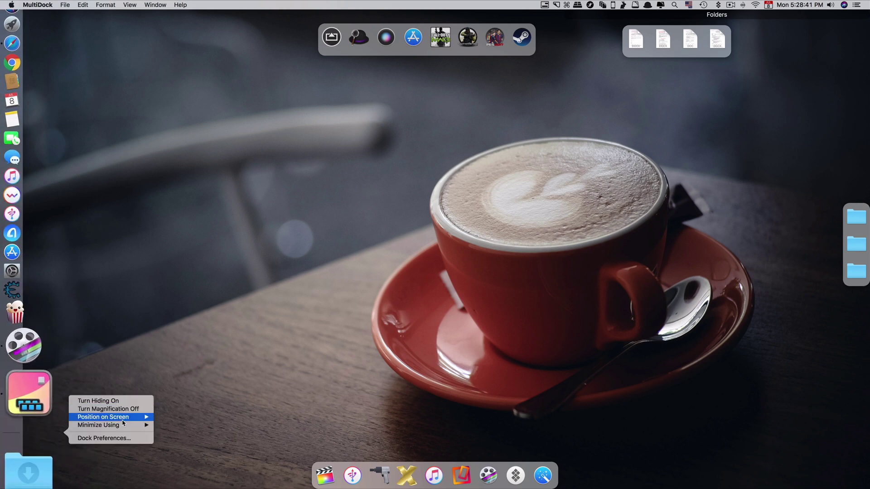
{"action": "mouse_move", "coordinate": [140, 418]}
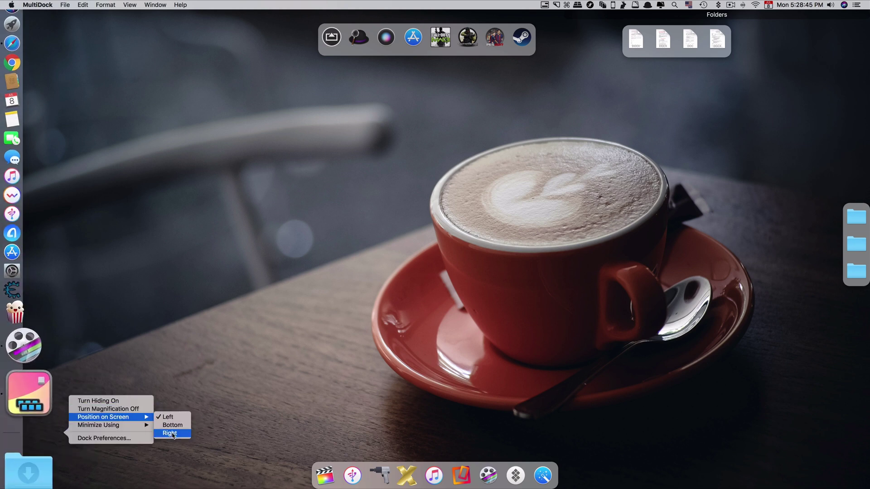
{"action": "left_click", "coordinate": [169, 433]}
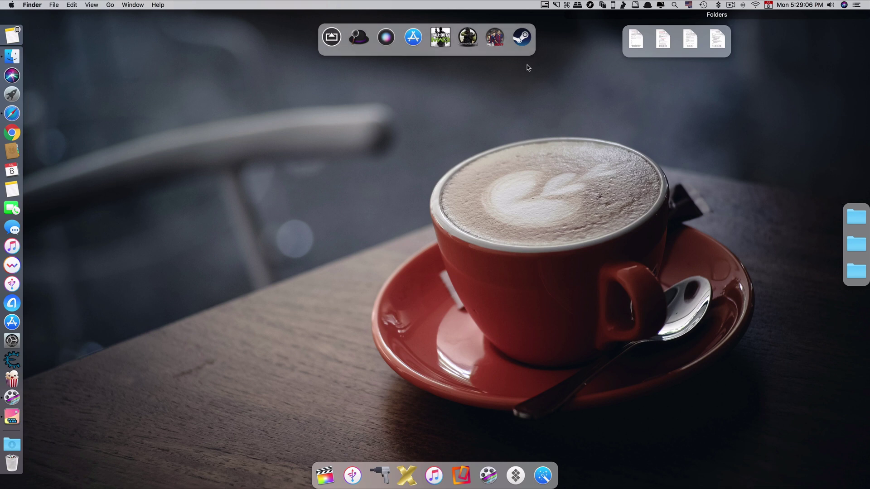
Step: Remove the existing MultiDock panels for games and apps, documents, and folders from the desktop
{"action": "left_click", "coordinate": [534, 24]}
{"action": "left_click", "coordinate": [589, 64]}
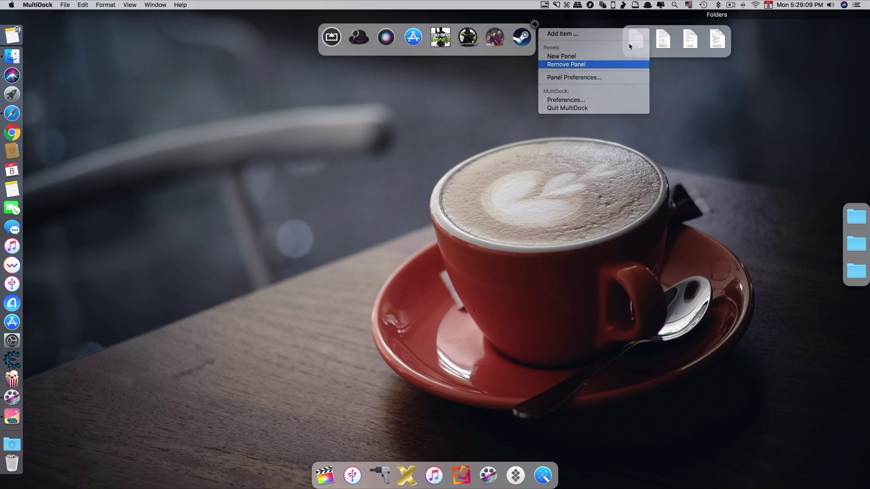
{"action": "left_click", "coordinate": [487, 69]}
{"action": "left_click", "coordinate": [731, 26]}
{"action": "left_click", "coordinate": [761, 66]}
{"action": "left_click", "coordinate": [487, 69]}
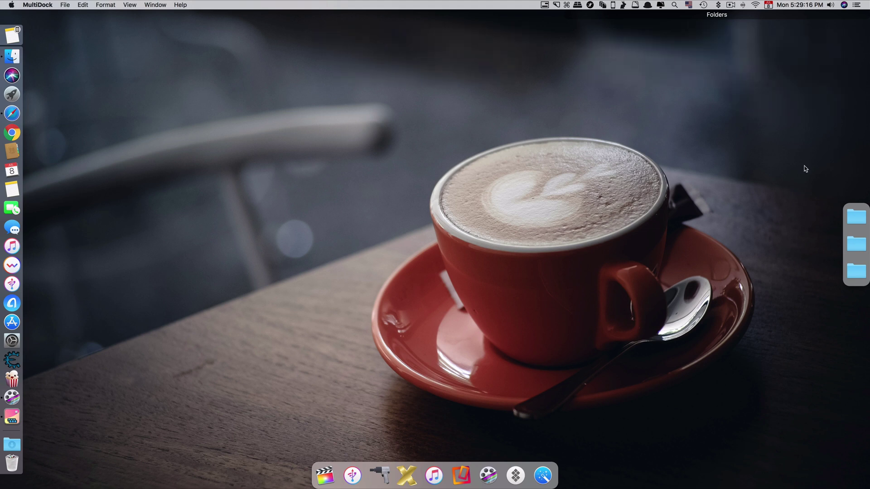
{"action": "left_click", "coordinate": [844, 206]}
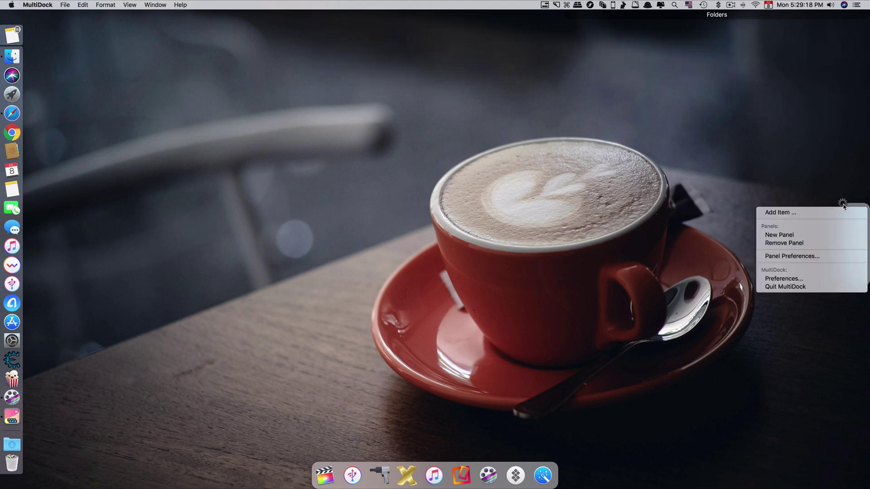
{"action": "left_click", "coordinate": [812, 245]}
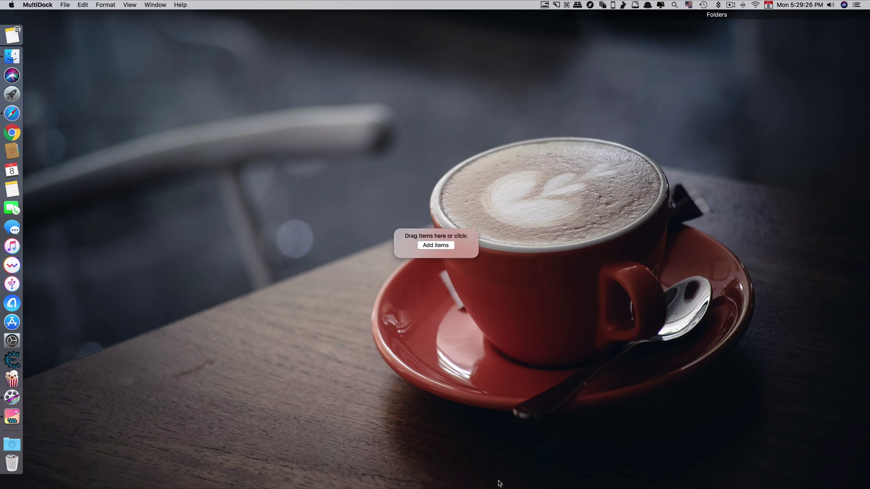
Step: Start adding items to the empty MultiDock panel and select Call of Duty: Modern Warfare 3 in the Applications folder
{"action": "left_click", "coordinate": [437, 247]}
{"action": "scroll", "coordinate": [407, 185], "scroll_direction": "down", "scroll_amount": 10}
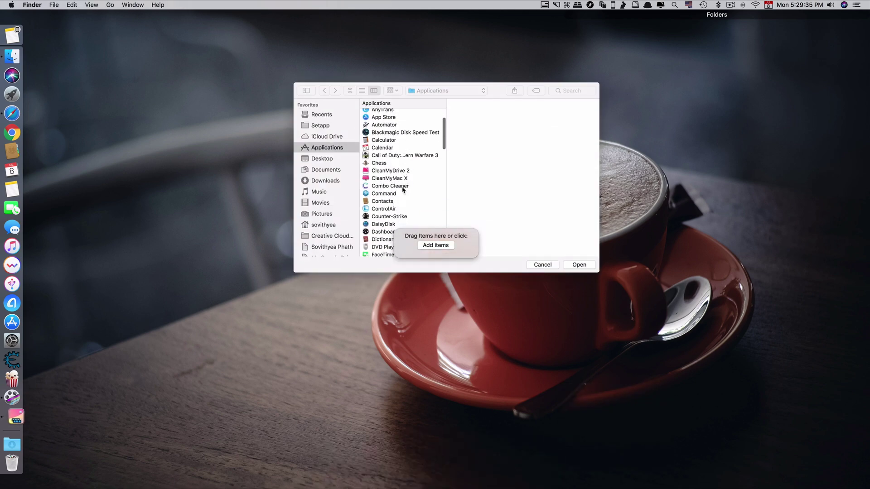
{"action": "scroll", "coordinate": [407, 186], "scroll_direction": "up", "scroll_amount": 10}
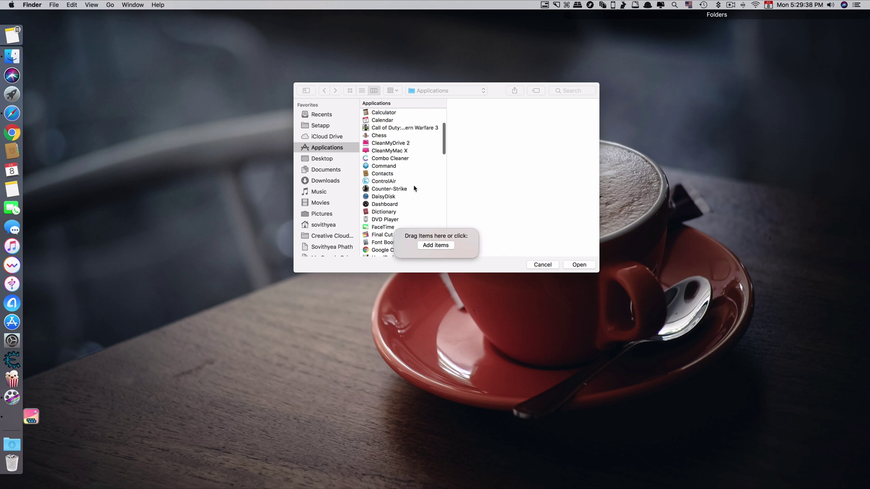
{"action": "scroll", "coordinate": [406, 181], "scroll_direction": "down", "scroll_amount": 3}
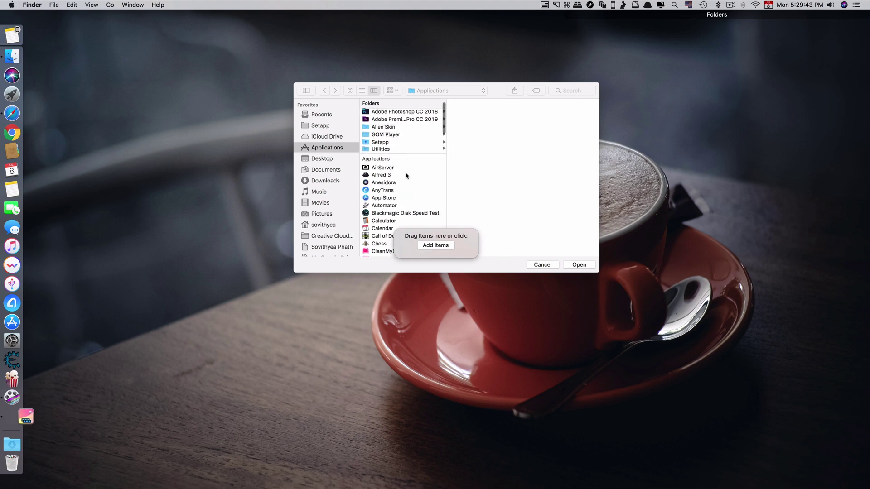
{"action": "left_click", "coordinate": [402, 207]}
{"action": "scroll", "coordinate": [401, 206], "scroll_direction": "down", "scroll_amount": 5}
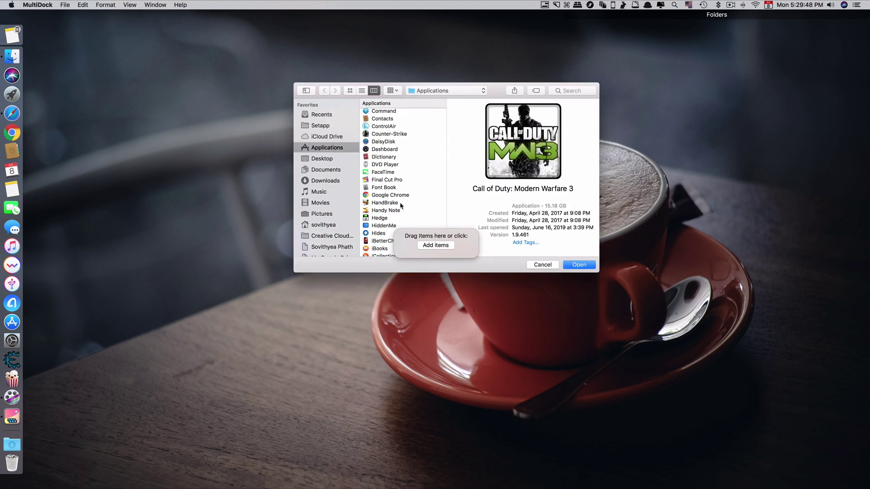
{"action": "scroll", "coordinate": [399, 148], "scroll_direction": "up", "scroll_amount": 1}
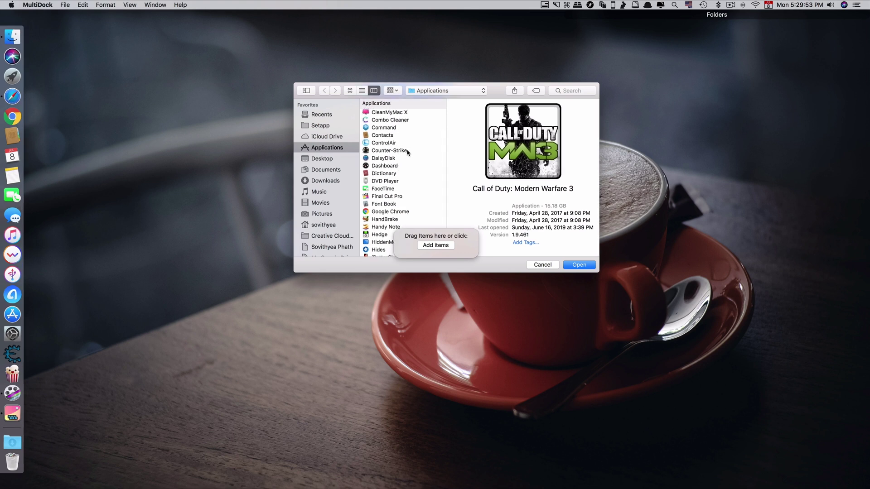
Step: Add Counter-Strike, Steam and TunnelBear with the other chosen apps to the new panel and place it along the desktop's upper edge
{"action": "left_click", "coordinate": [407, 151]}
{"action": "scroll", "coordinate": [403, 154], "scroll_direction": "up", "scroll_amount": 3}
{"action": "scroll", "coordinate": [402, 155], "scroll_direction": "down", "scroll_amount": 5}
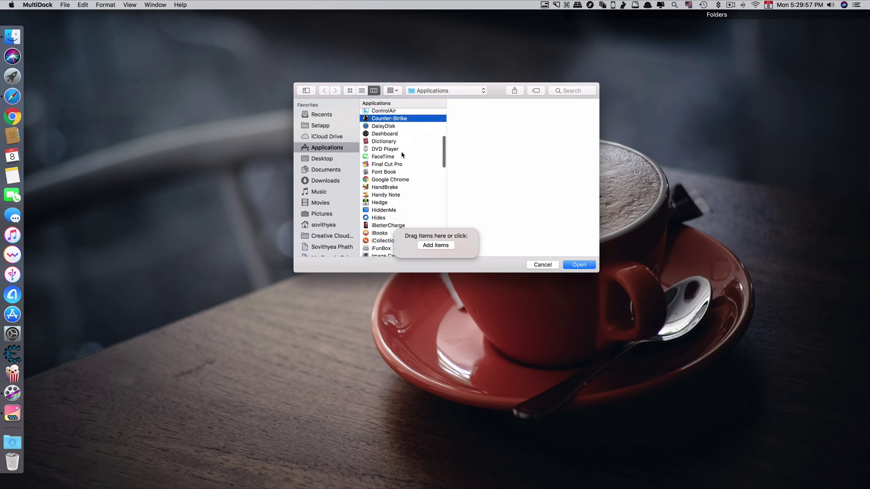
{"action": "scroll", "coordinate": [402, 155], "scroll_direction": "down", "scroll_amount": 2}
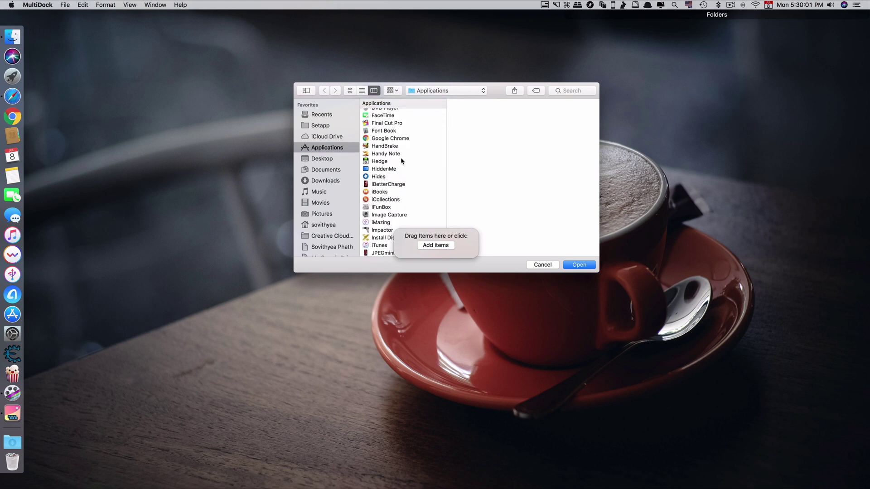
{"action": "scroll", "coordinate": [402, 171], "scroll_direction": "down", "scroll_amount": 15}
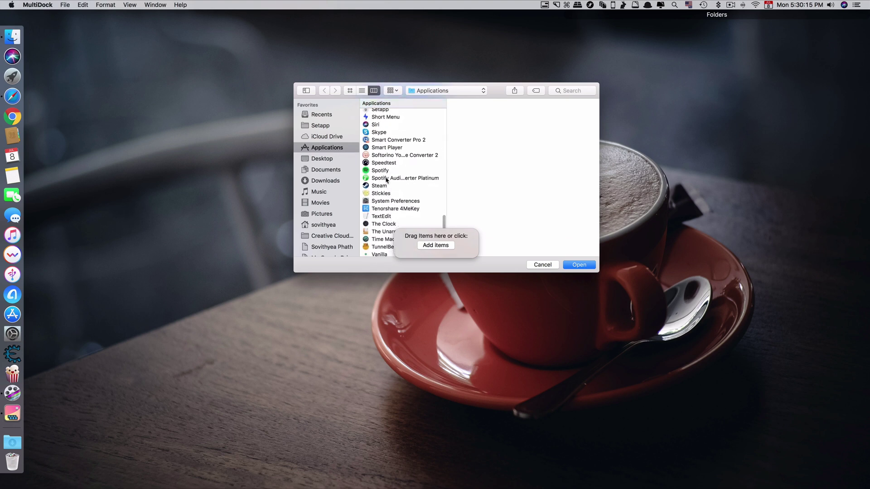
{"action": "left_click", "coordinate": [380, 185]}
{"action": "scroll", "coordinate": [385, 186], "scroll_direction": "down", "scroll_amount": 3}
{"action": "left_click", "coordinate": [383, 200], "text": "super"}
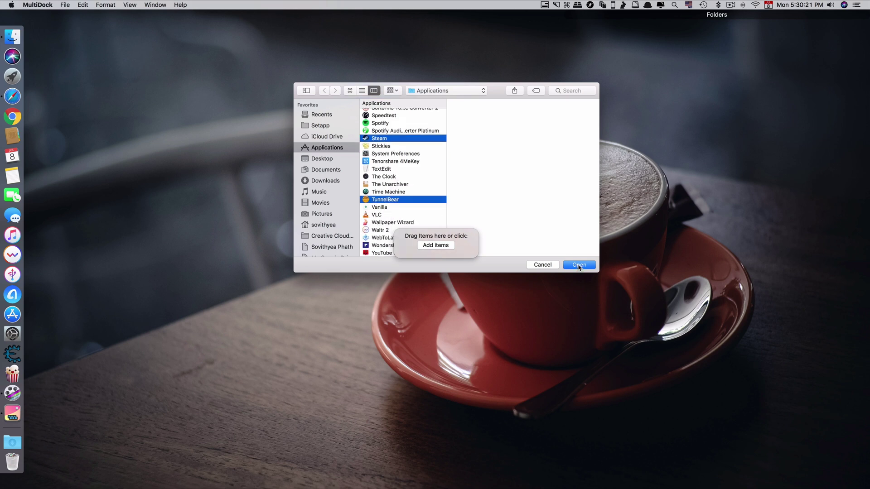
{"action": "left_click", "coordinate": [579, 266]}
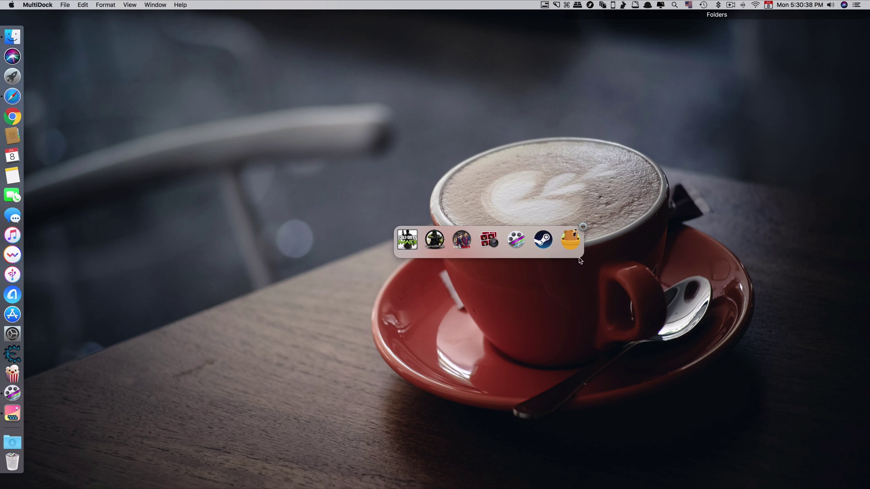
{"action": "left_click_drag", "start_coordinate": [581, 261], "coordinate": [491, 45]}
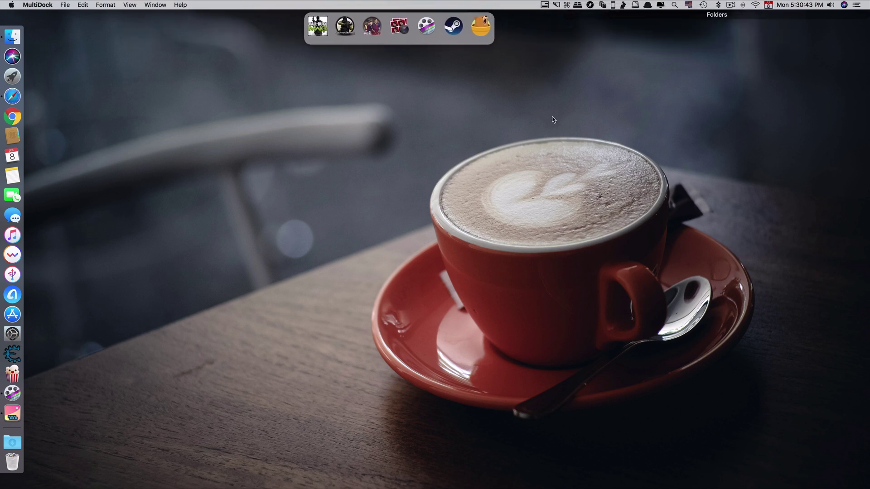
Step: Name the apps panel Gaming in its panel preferences
{"action": "left_click", "coordinate": [493, 15]}
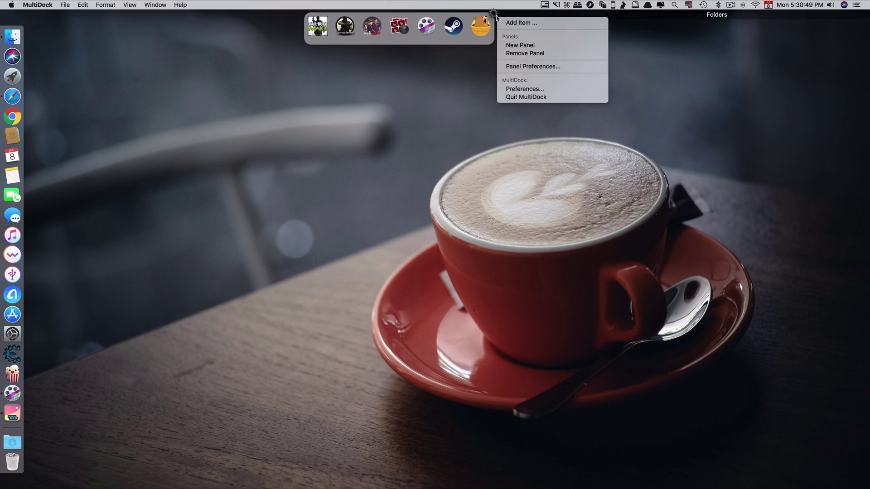
{"action": "left_click", "coordinate": [542, 67]}
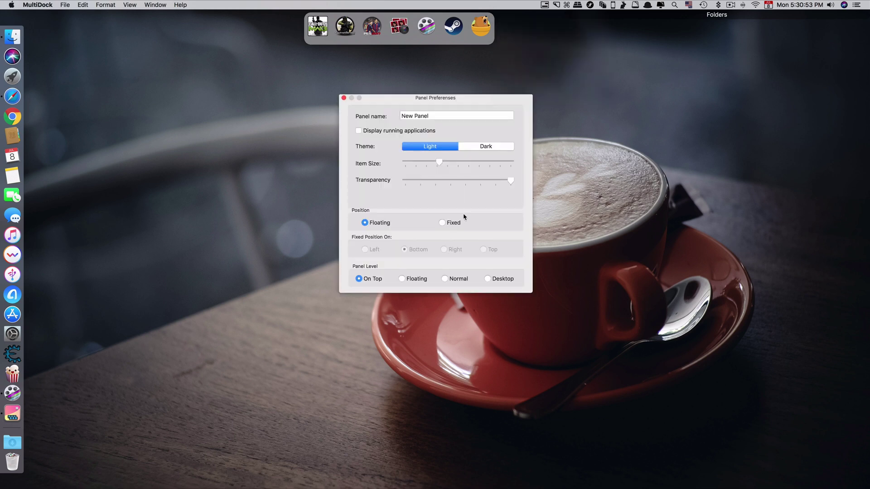
{"action": "left_click", "coordinate": [435, 116]}
{"action": "triple_click", "coordinate": [436, 115]}
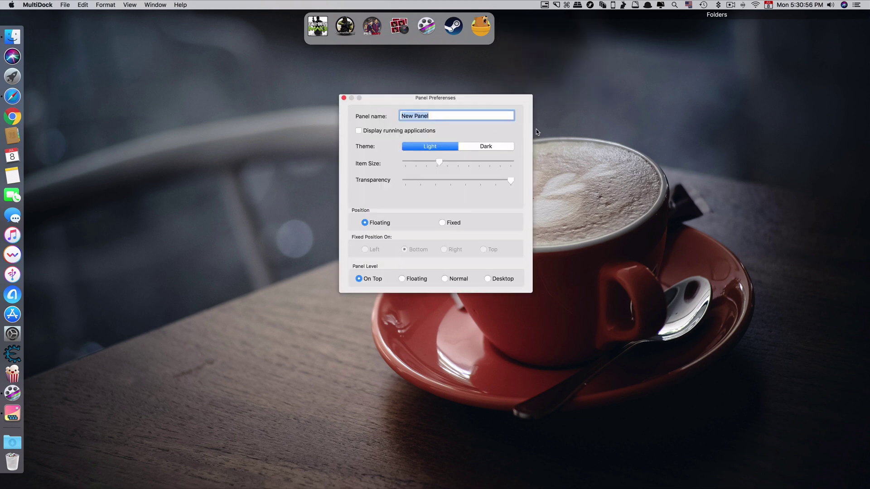
{"action": "type", "text": "Gaming"}
Step: Try displaying running applications and the Dark theme on the Gaming panel, and revert both settings
{"action": "left_click", "coordinate": [359, 131]}
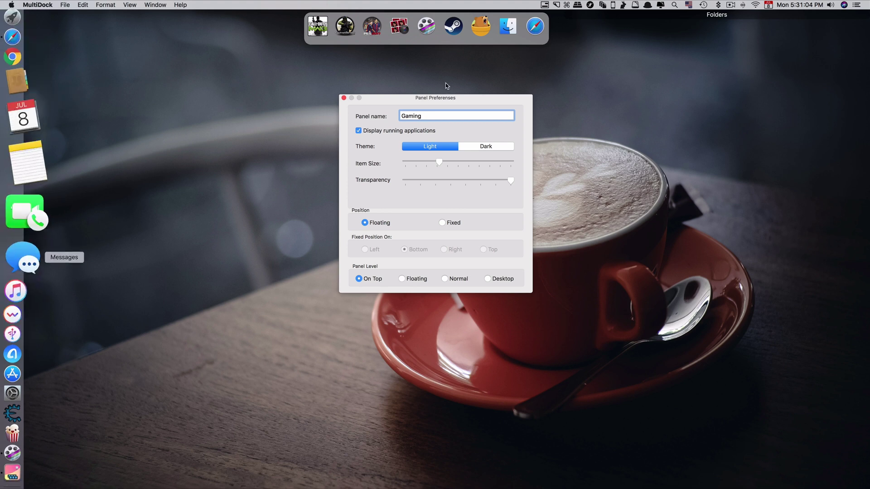
{"action": "left_click", "coordinate": [359, 131]}
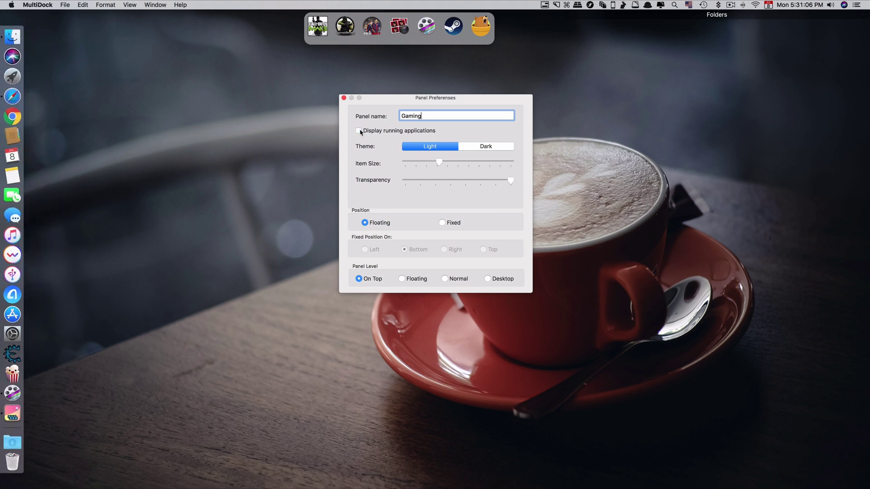
{"action": "left_click", "coordinate": [483, 146]}
{"action": "left_click", "coordinate": [438, 149]}
{"action": "left_click", "coordinate": [471, 149]}
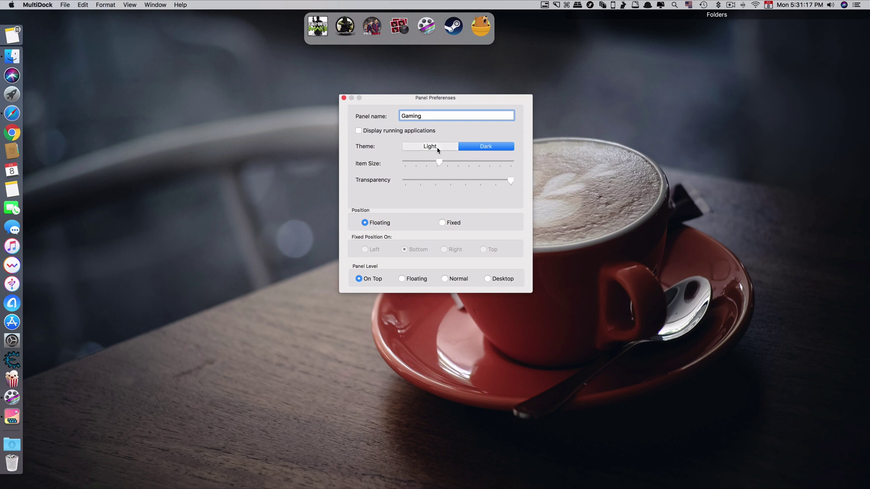
{"action": "left_click", "coordinate": [457, 149]}
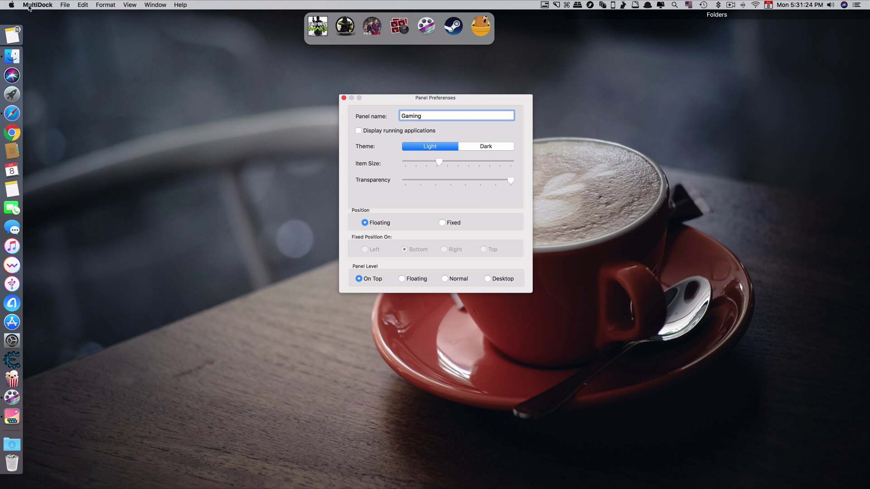
Step: Check this Mac's macOS version in the About This Mac overview and close it
{"action": "left_click", "coordinate": [12, 5]}
{"action": "left_click", "coordinate": [30, 15]}
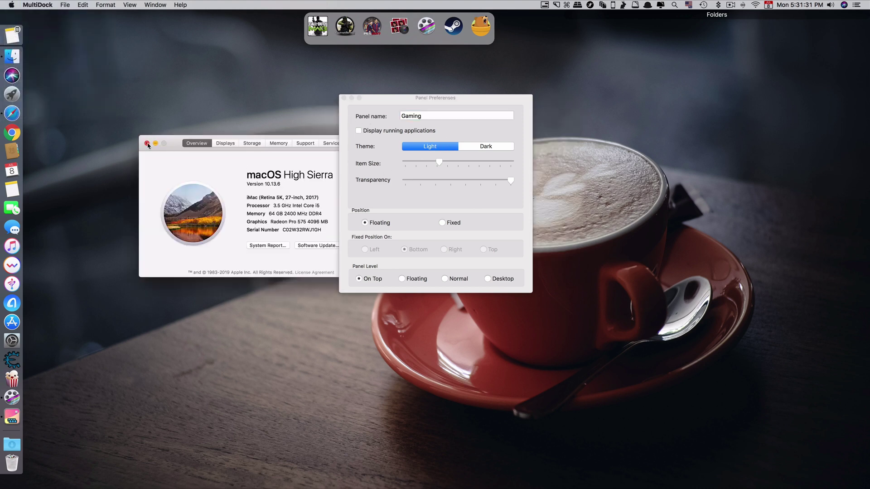
{"action": "left_click", "coordinate": [147, 144]}
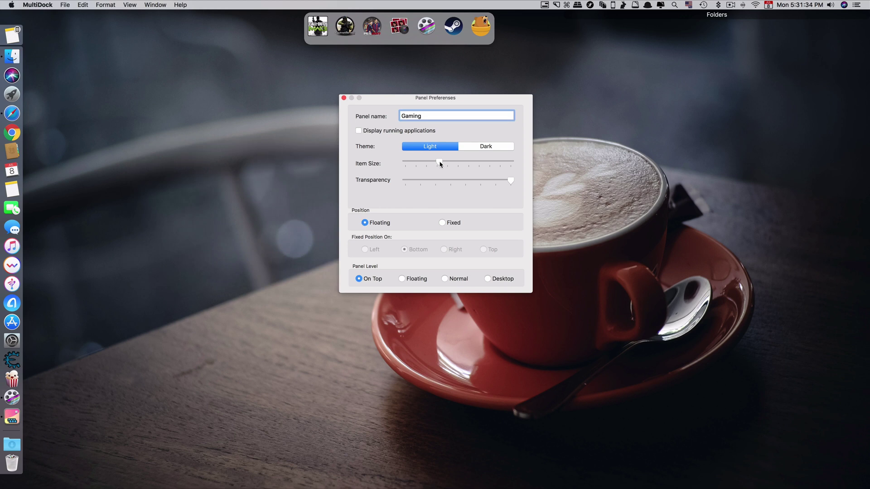
Step: Slightly lower the Gaming panel's Item Size and Transparency settings
{"action": "mouse_move", "coordinate": [440, 164]}
{"action": "left_mouse_down"}
{"action": "mouse_move", "coordinate": [474, 164]}
{"action": "mouse_move", "coordinate": [437, 164]}
{"action": "left_mouse_up"}
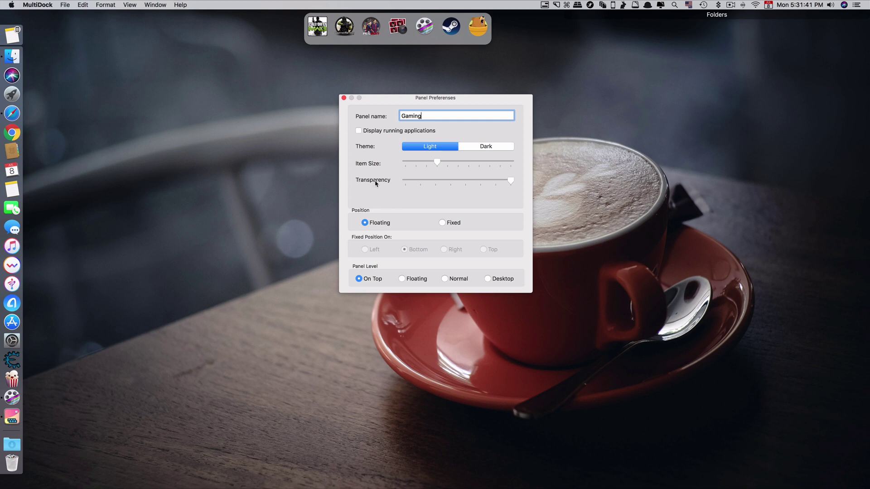
{"action": "mouse_move", "coordinate": [510, 182]}
{"action": "left_mouse_down"}
{"action": "mouse_move", "coordinate": [425, 181]}
{"action": "mouse_move", "coordinate": [507, 184]}
{"action": "left_mouse_up"}
Step: Try the Fixed position for the Gaming panel with the Bottom, Right and Top placements, and return it to Floating
{"action": "left_click", "coordinate": [442, 223]}
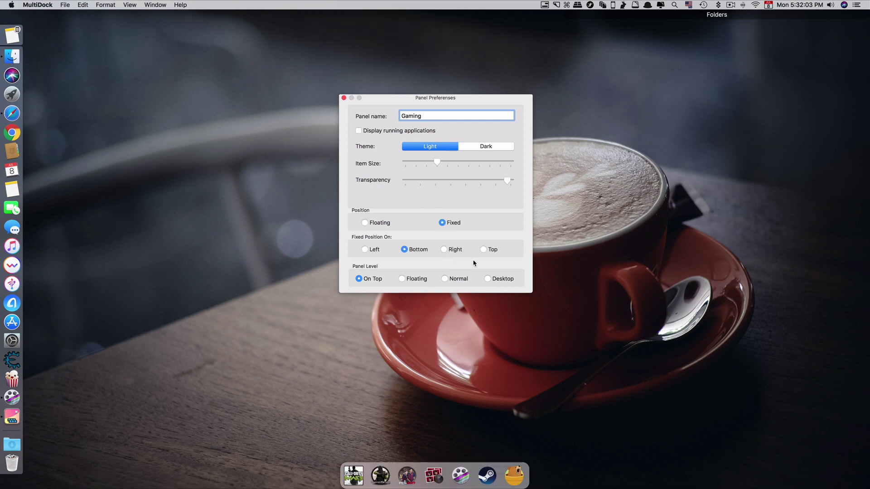
{"action": "left_click", "coordinate": [445, 250]}
{"action": "left_click", "coordinate": [484, 249]}
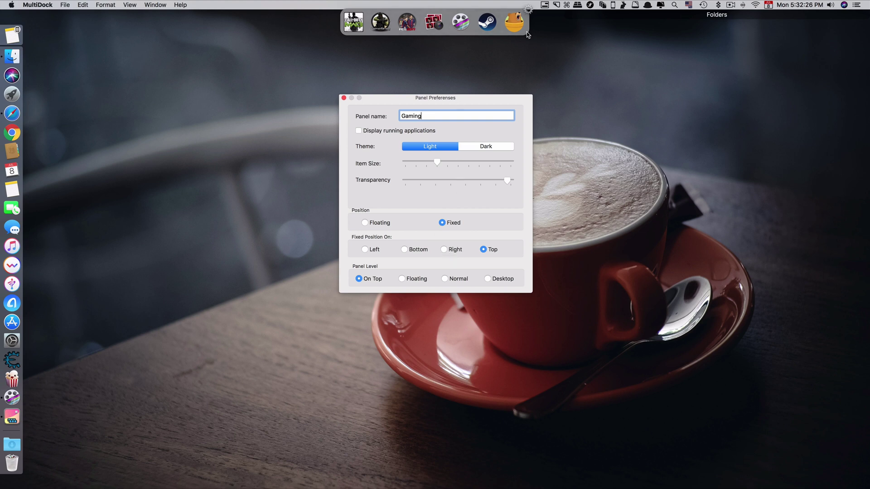
{"action": "left_click", "coordinate": [515, 46]}
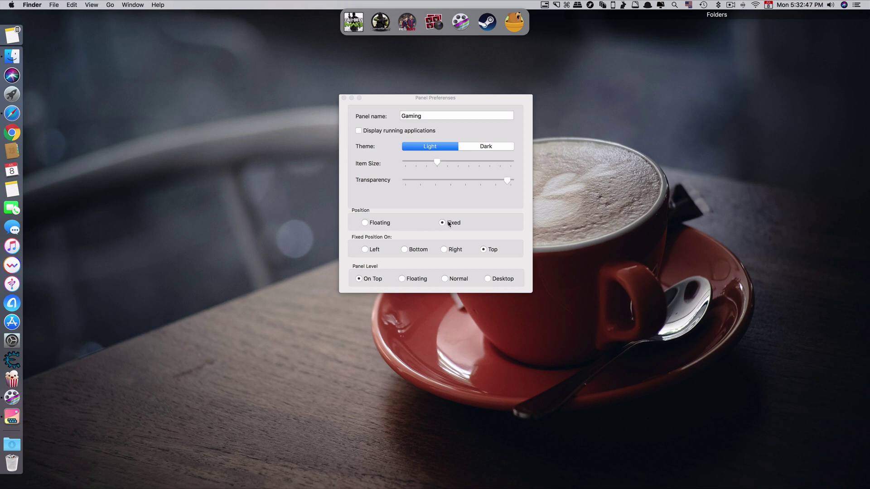
{"action": "left_click", "coordinate": [374, 225]}
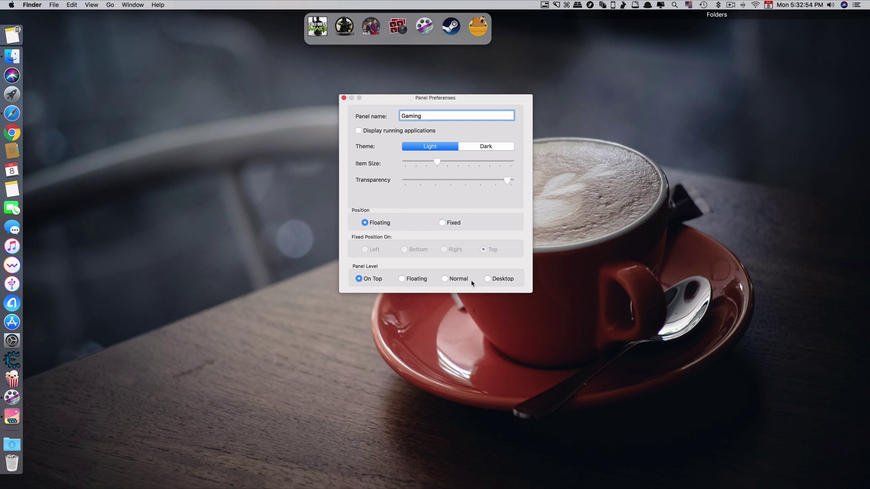
Step: Set the Gaming panel's level to Desktop and check how the panel behaves with a Safari window open
{"action": "left_click", "coordinate": [46, 114]}
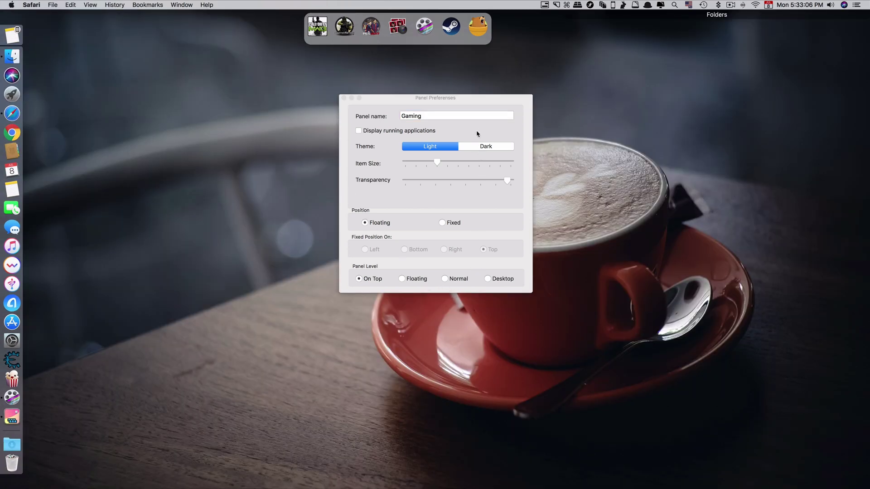
{"action": "left_click", "coordinate": [470, 106]}
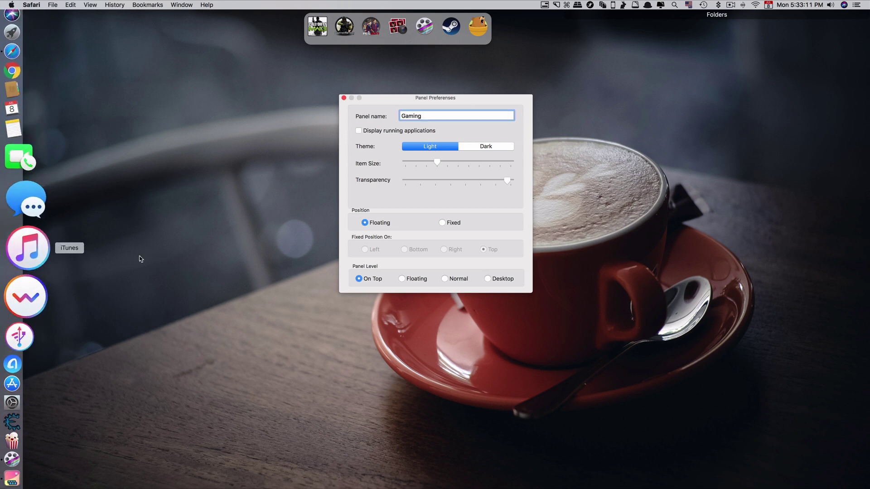
{"action": "left_click", "coordinate": [495, 280]}
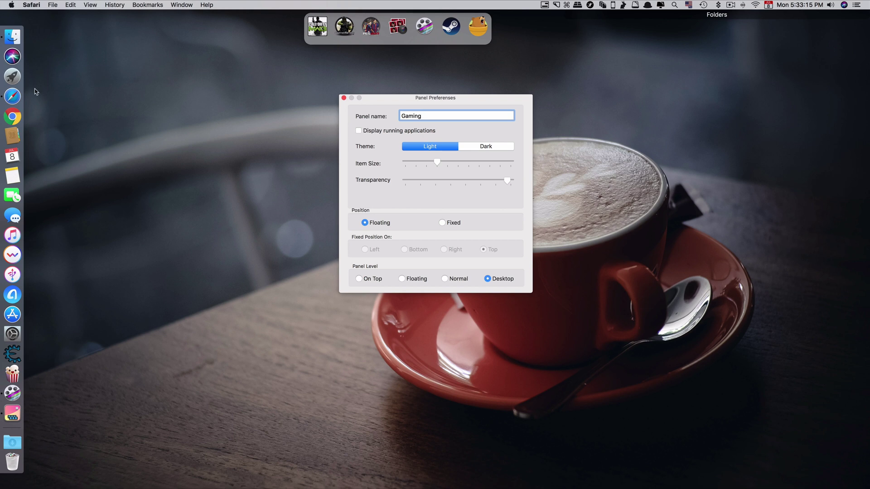
{"action": "left_click", "coordinate": [20, 98]}
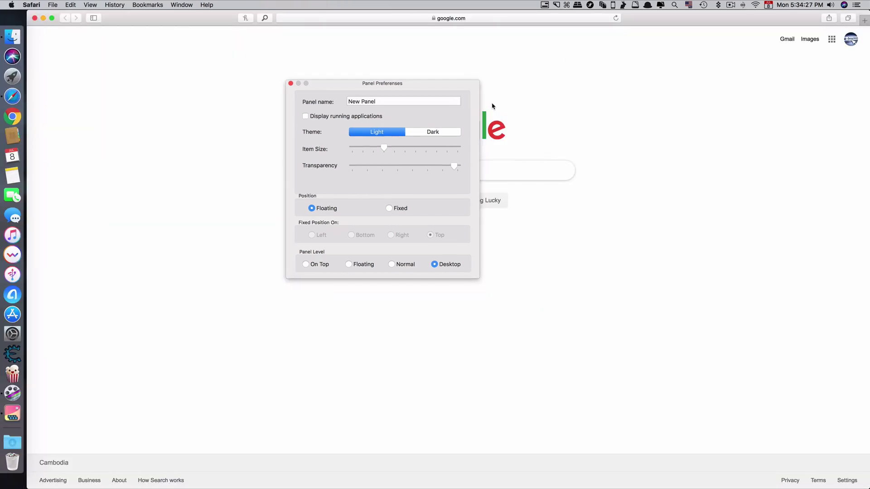
{"action": "mouse_move", "coordinate": [402, 39]}
{"action": "mouse_move", "coordinate": [423, 27]}
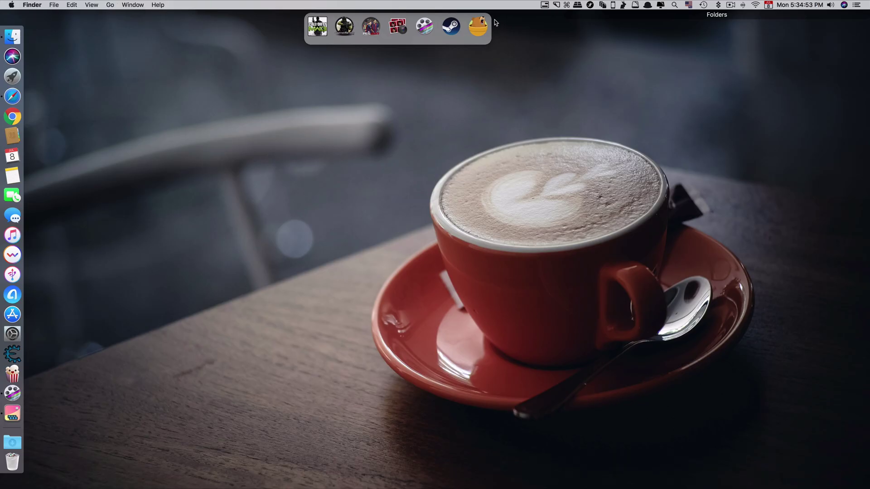
Step: Create a new panel holding the Battlefield 4 by xatab, Cruel Intentions (1999) and Fifa.19-CPY folders from Downloads
{"action": "left_click", "coordinate": [492, 17]}
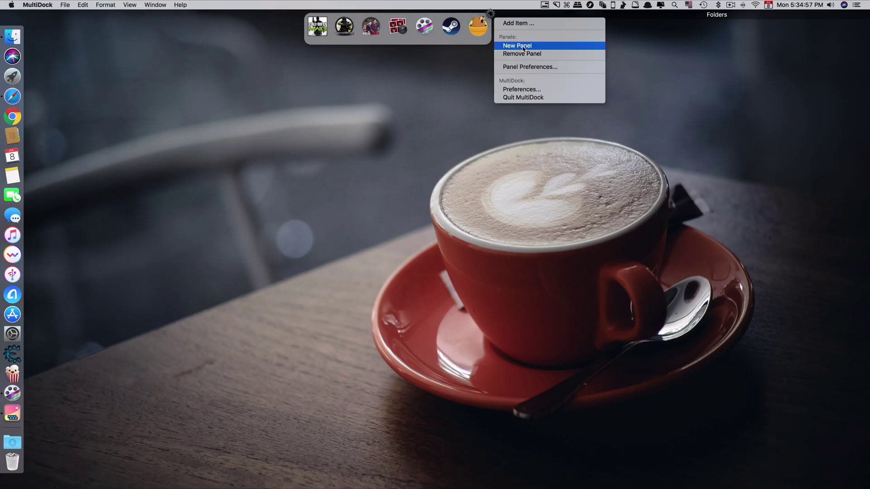
{"action": "left_click", "coordinate": [537, 47]}
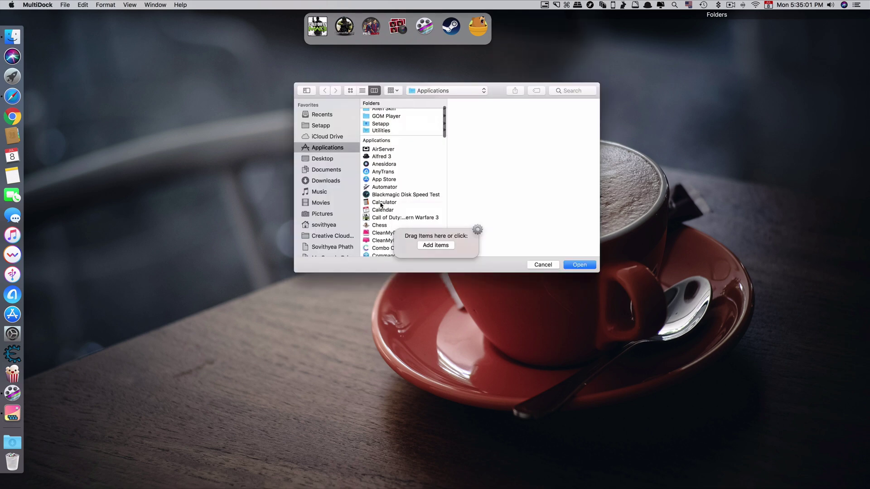
{"action": "scroll", "coordinate": [408, 204], "scroll_direction": "down", "scroll_amount": 3}
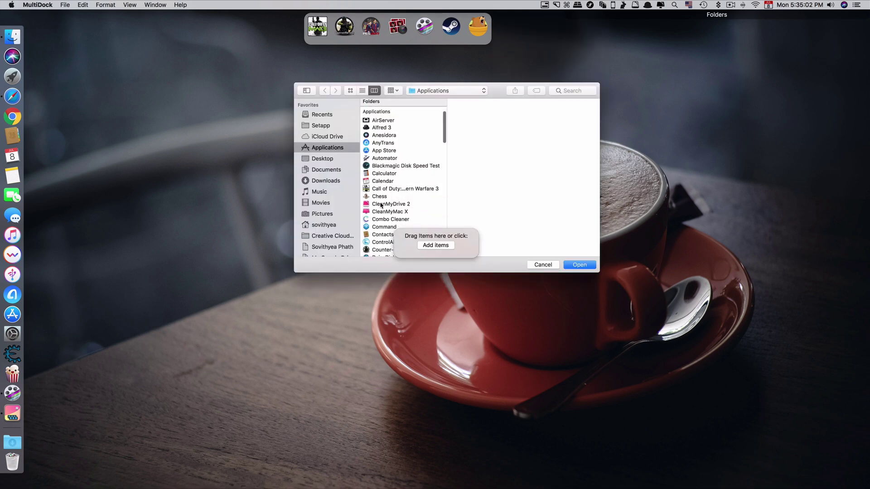
{"action": "scroll", "coordinate": [408, 204], "scroll_direction": "up", "scroll_amount": 4}
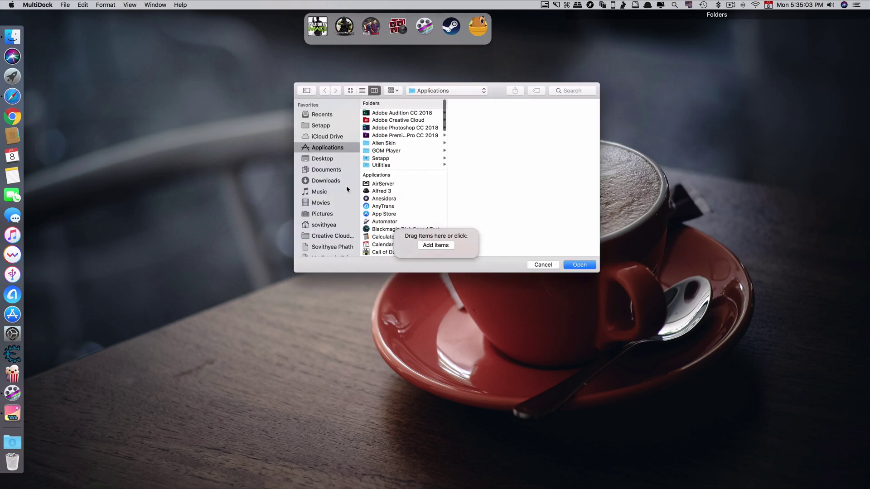
{"action": "scroll", "coordinate": [347, 189], "scroll_direction": "down", "scroll_amount": 2}
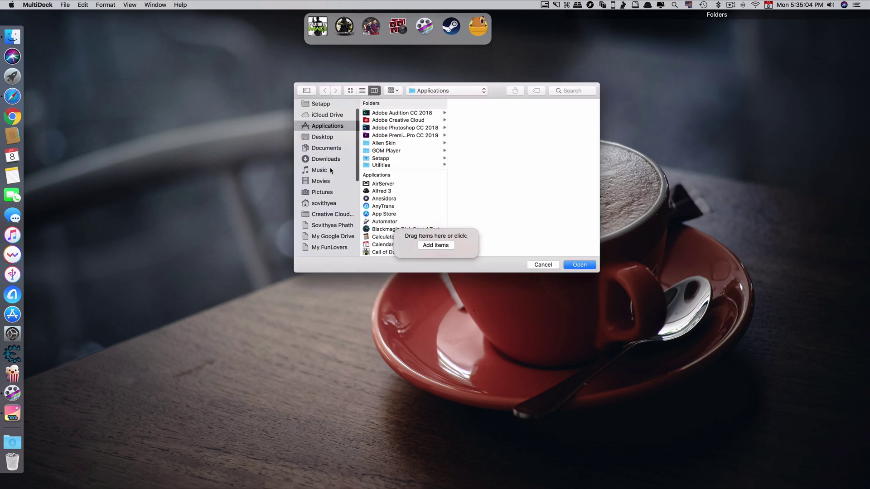
{"action": "left_click", "coordinate": [329, 160]}
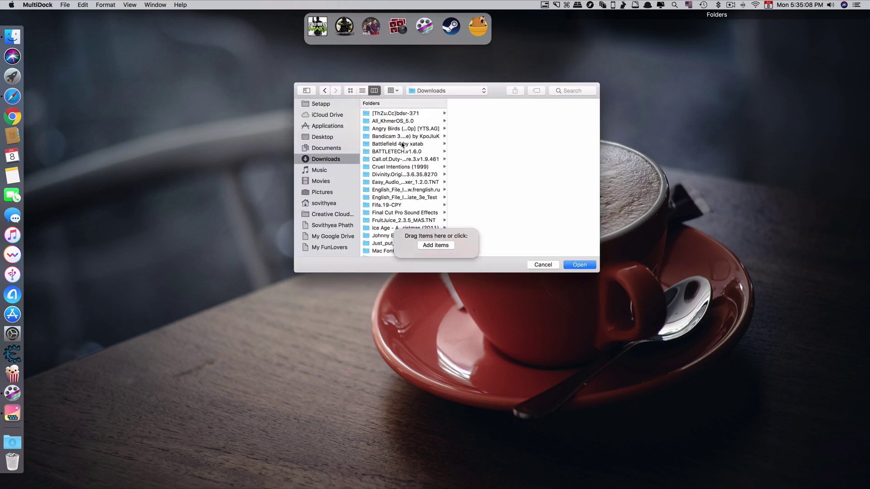
{"action": "left_click", "coordinate": [401, 144]}
{"action": "left_click", "coordinate": [398, 166], "text": "super"}
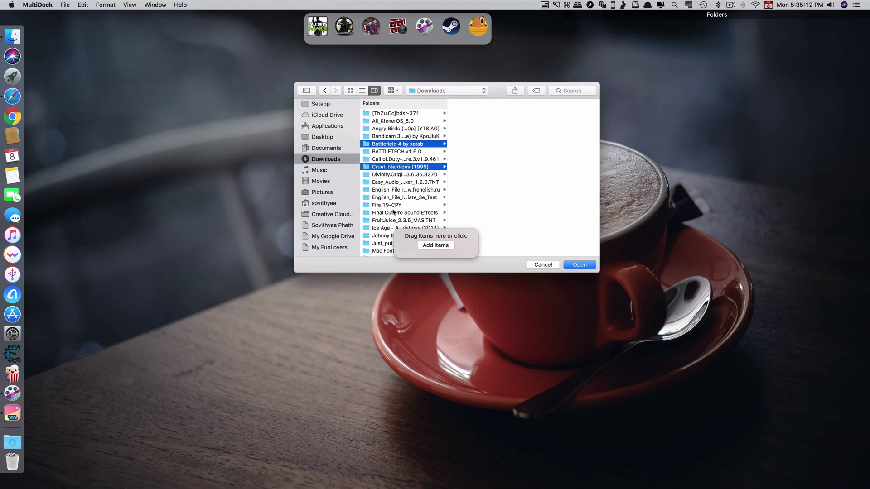
{"action": "left_click", "coordinate": [394, 207], "text": "super"}
{"action": "left_click", "coordinate": [579, 265]}
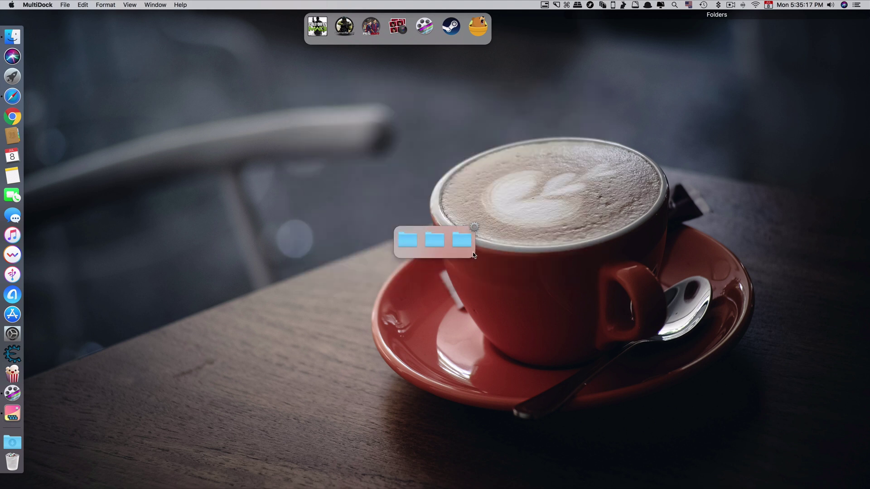
Step: Set the folder panel's level to Desktop and fix its position on the Right
{"action": "left_click", "coordinate": [473, 227]}
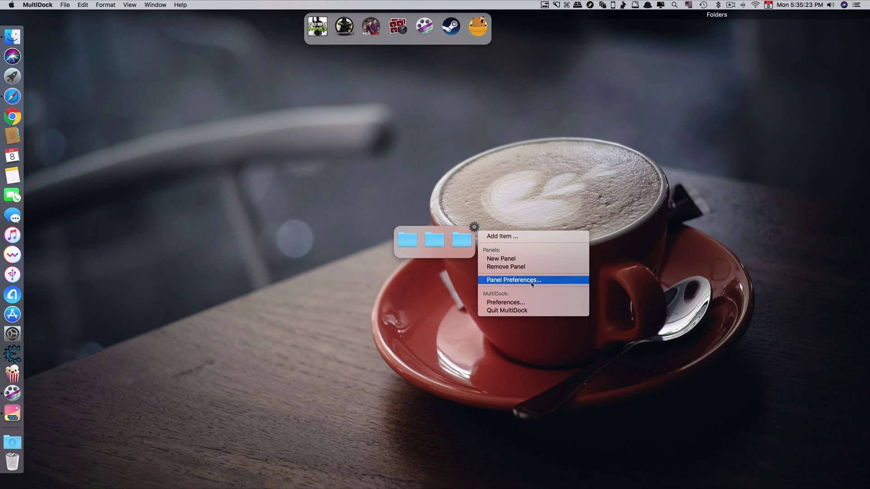
{"action": "left_click", "coordinate": [531, 282]}
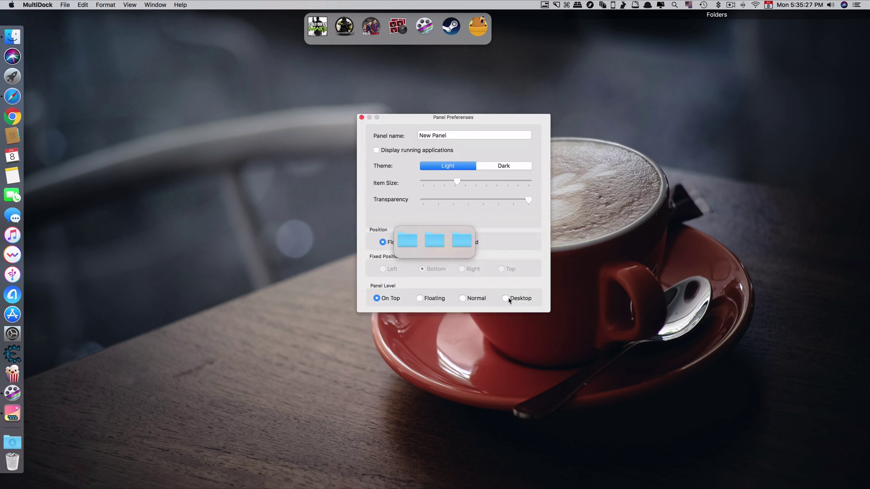
{"action": "left_click", "coordinate": [507, 299]}
{"action": "left_click", "coordinate": [461, 242]}
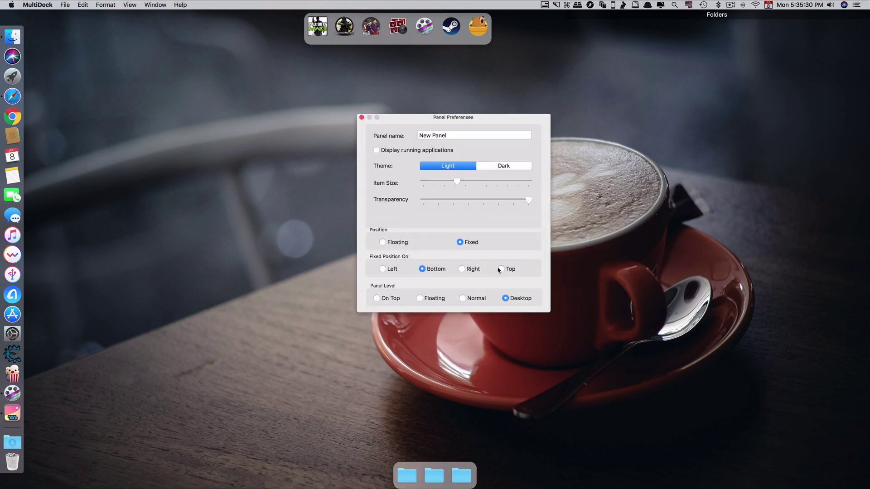
{"action": "left_click", "coordinate": [465, 270]}
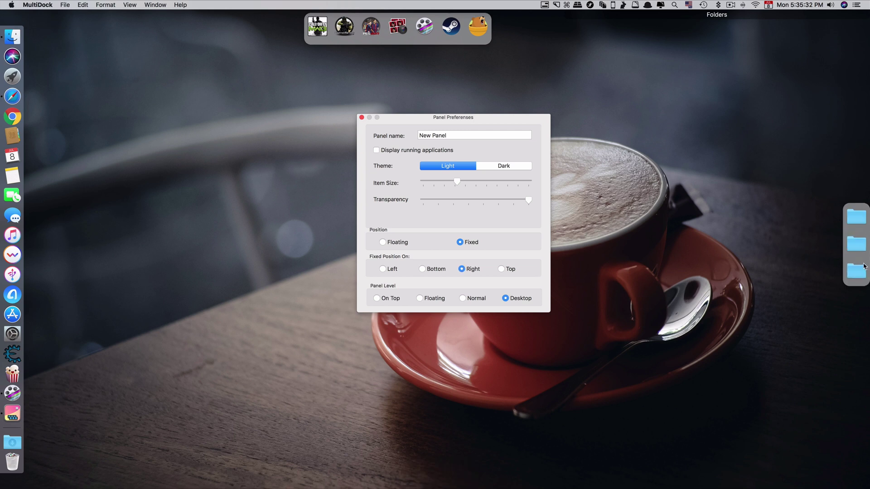
{"action": "left_click", "coordinate": [362, 117]}
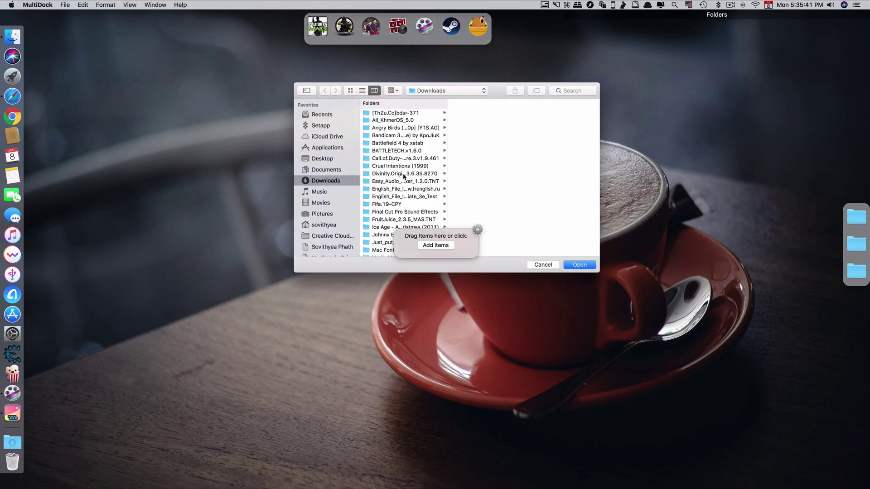
Step: Fill a new panel with the four Word documents from Downloads and place it beside the Gaming panel
{"action": "scroll", "coordinate": [404, 177], "scroll_direction": "down", "scroll_amount": 3}
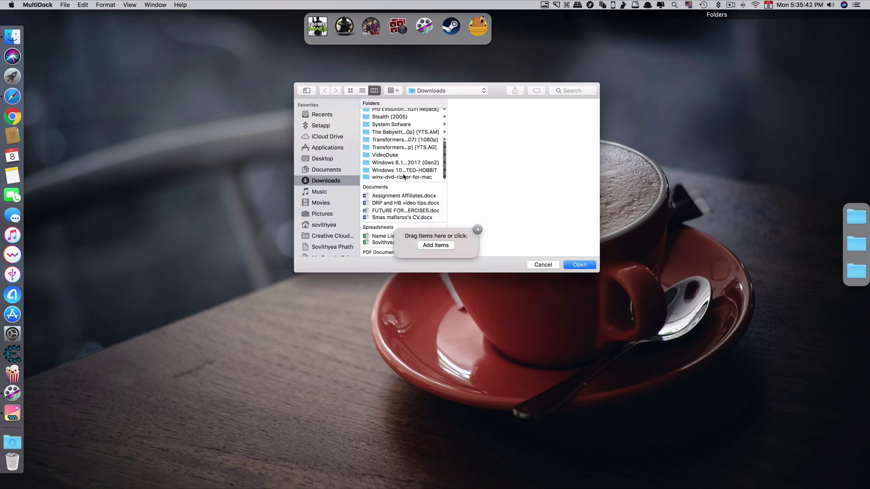
{"action": "scroll", "coordinate": [404, 177], "scroll_direction": "down", "scroll_amount": 3}
{"action": "left_click", "coordinate": [435, 171]}
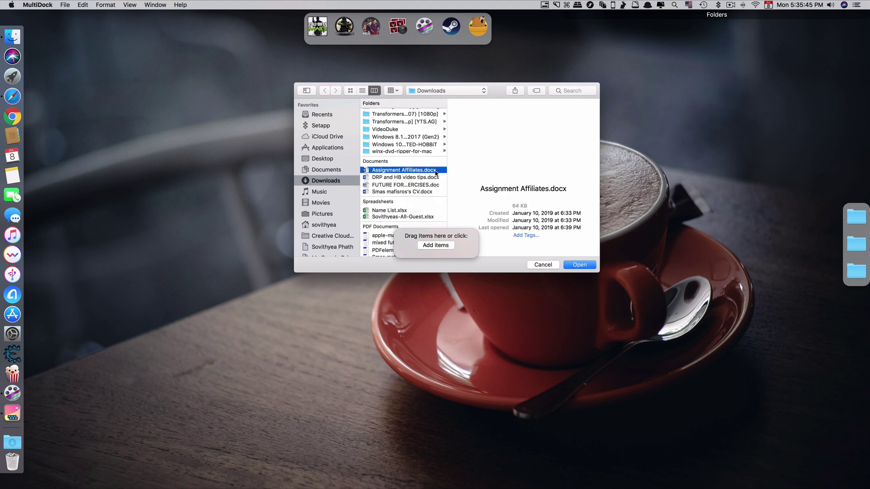
{"action": "left_click", "coordinate": [431, 192], "text": "shift"}
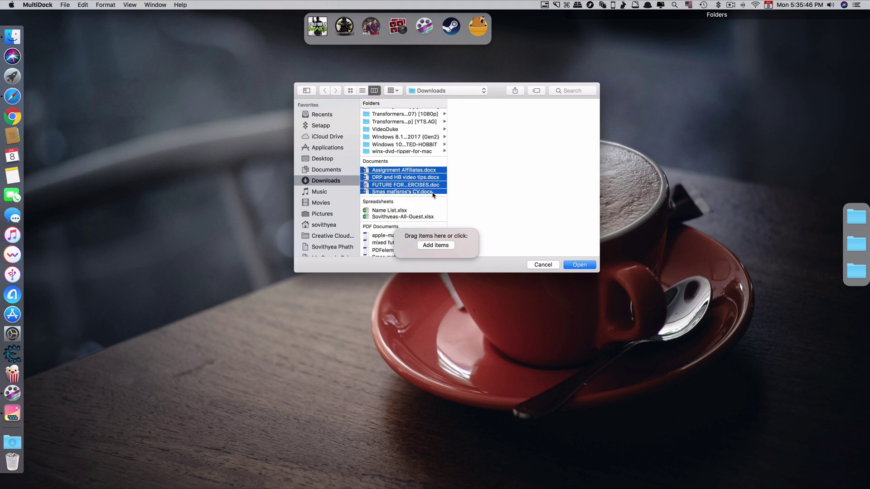
{"action": "left_click", "coordinate": [585, 267]}
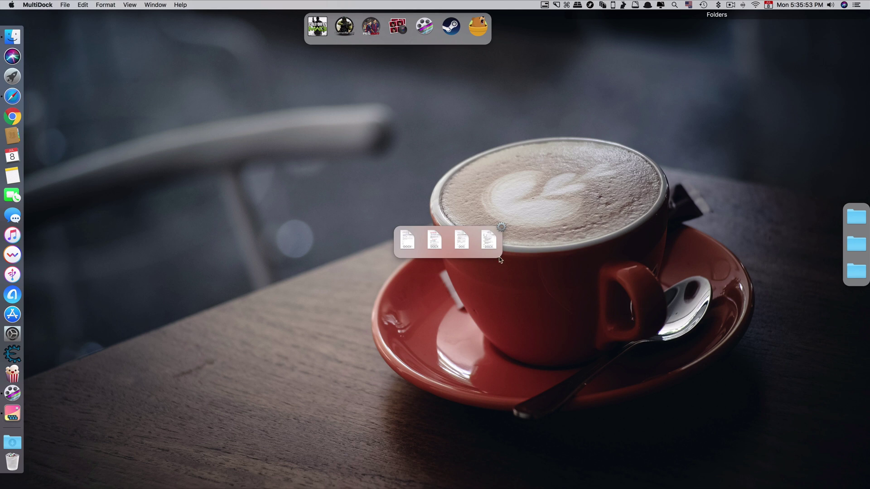
{"action": "left_click_drag", "start_coordinate": [500, 259], "coordinate": [670, 49]}
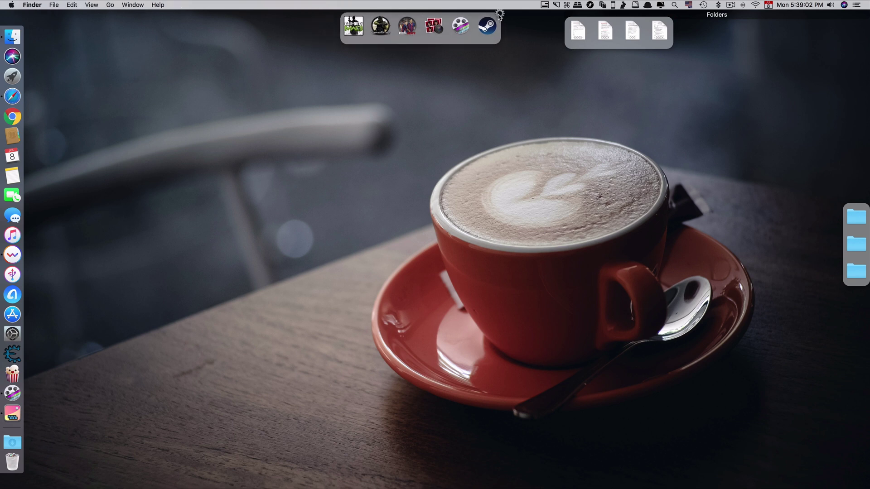
Step: Create another panel holding applications that include Adobe Audition CC 2018, ScreenFlow and Setapp
{"action": "left_click", "coordinate": [498, 15]}
{"action": "left_click", "coordinate": [589, 42]}
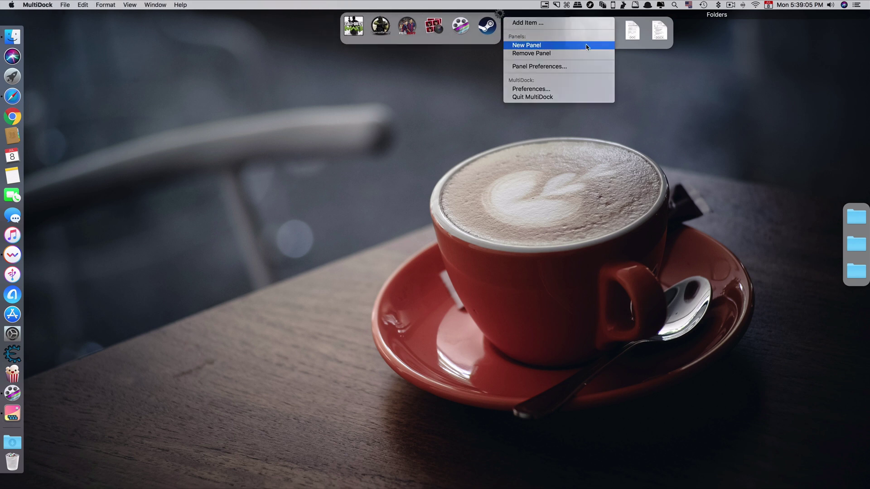
{"action": "left_click", "coordinate": [436, 245]}
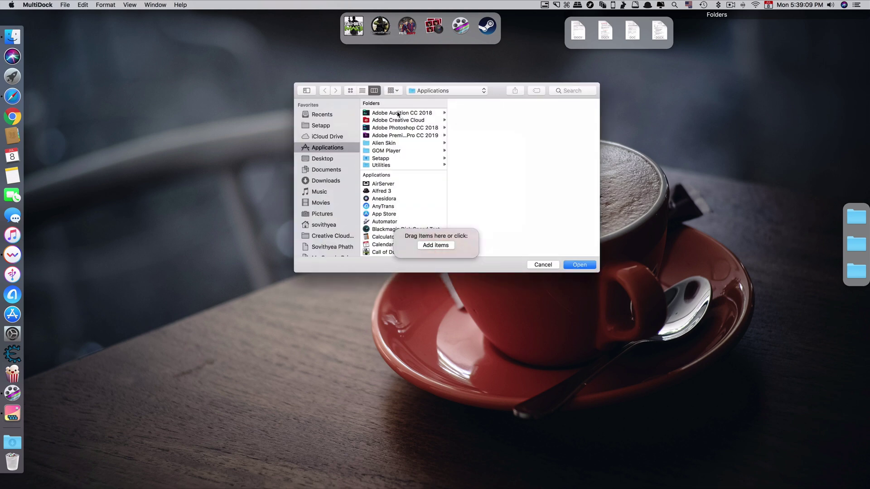
{"action": "left_click", "coordinate": [400, 114]}
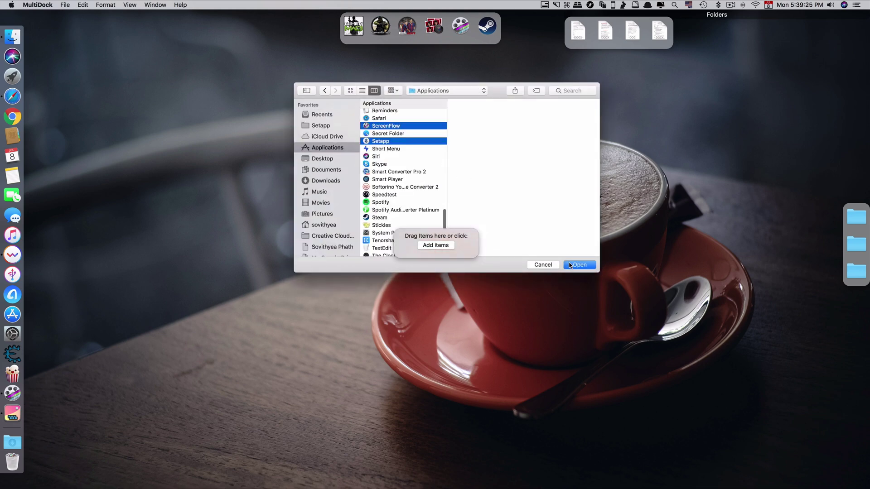
{"action": "left_click", "coordinate": [572, 265]}
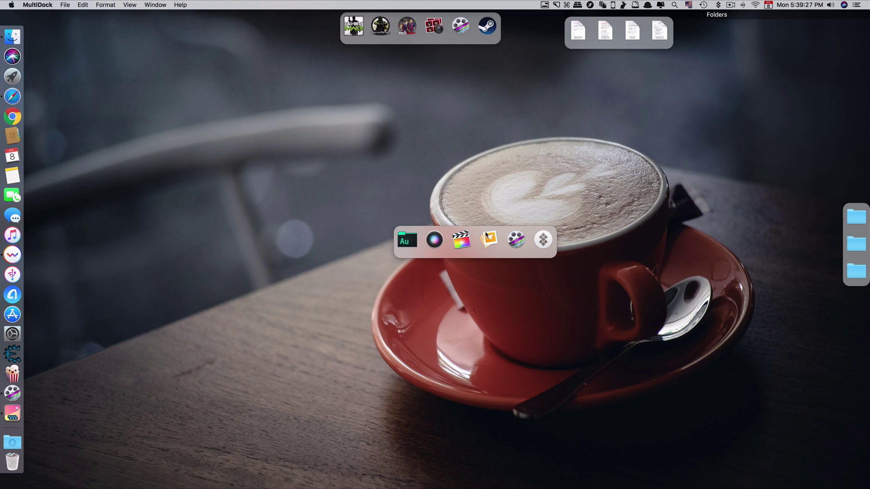
Step: Set the applications panel to the Fixed position on the Bottom and its level to Desktop
{"action": "right_click", "coordinate": [518, 229]}
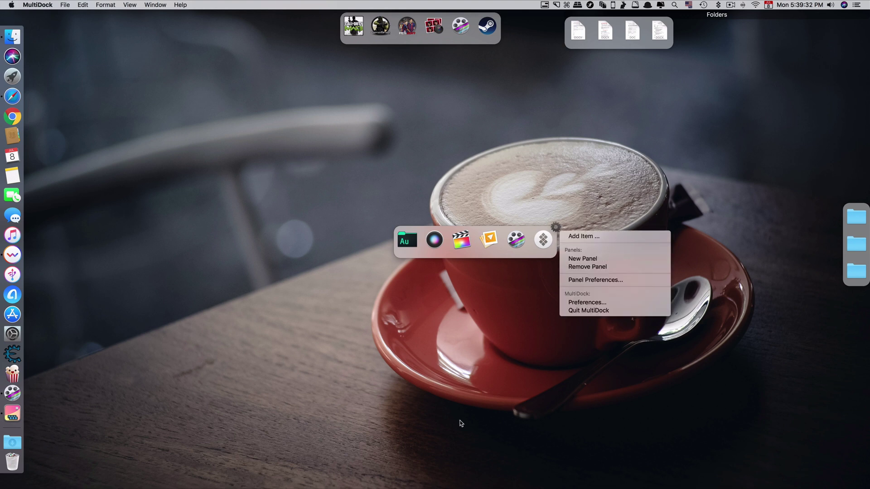
{"action": "left_click", "coordinate": [607, 280]}
{"action": "left_click", "coordinate": [337, 292]}
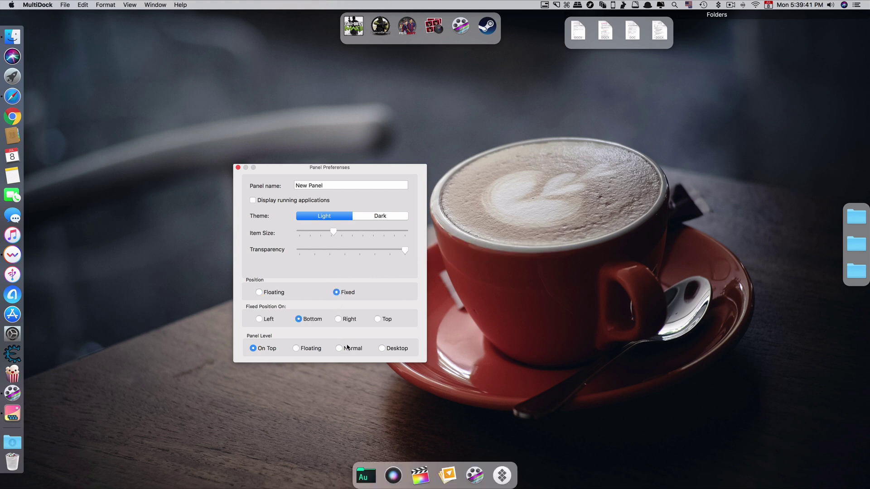
{"action": "left_click", "coordinate": [382, 348]}
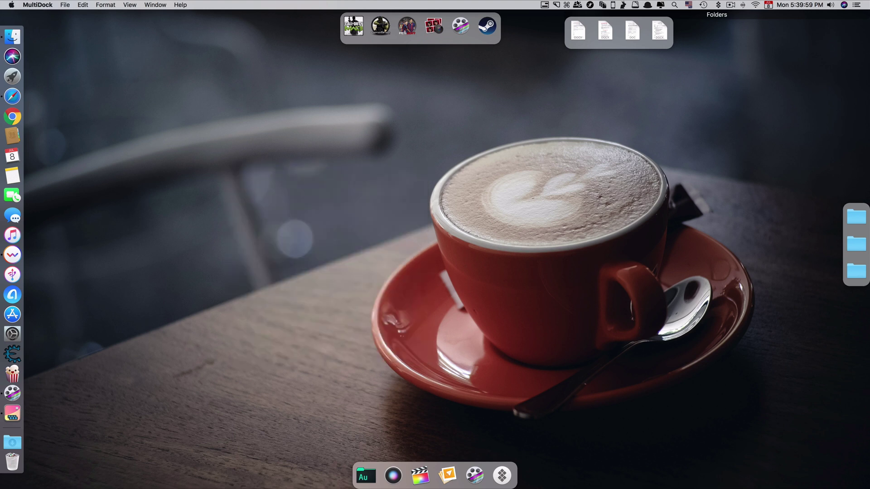
Step: Remove the fourth item, the red photo-strip icon, from the Gaming panel
{"action": "mouse_move", "coordinate": [443, 38]}
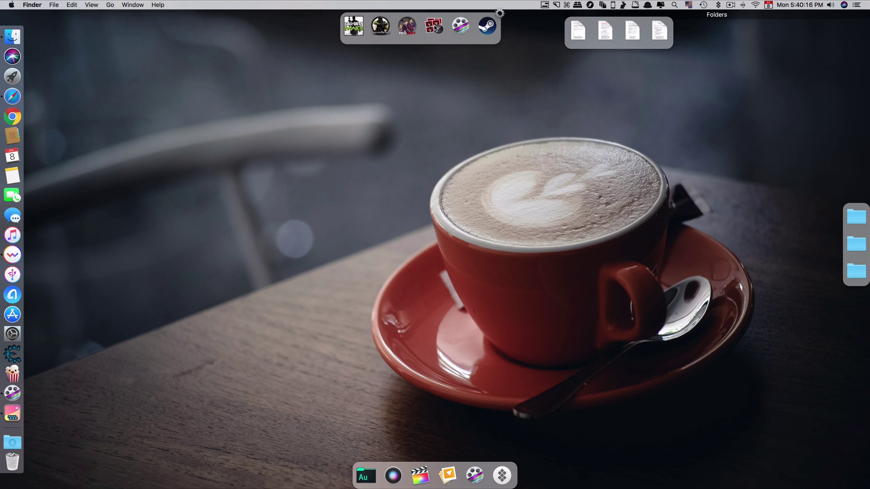
{"action": "right_click", "coordinate": [434, 26]}
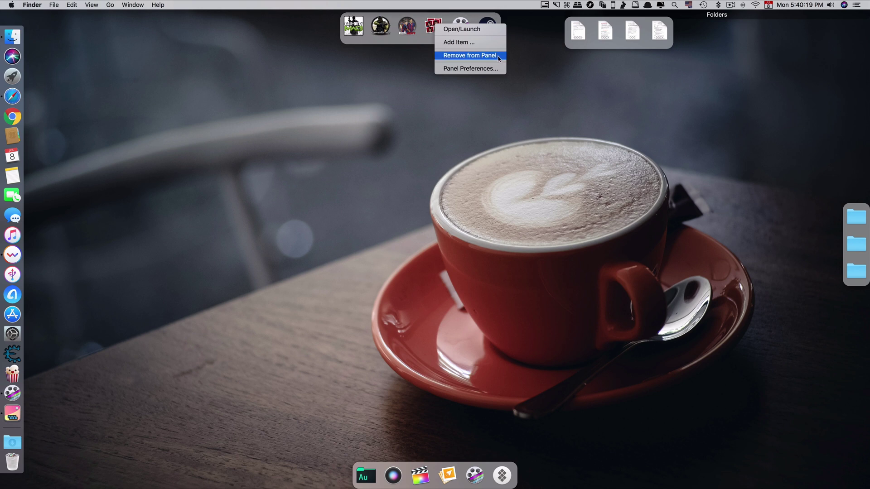
{"action": "left_click", "coordinate": [470, 55]}
{"action": "left_click", "coordinate": [481, 55]}
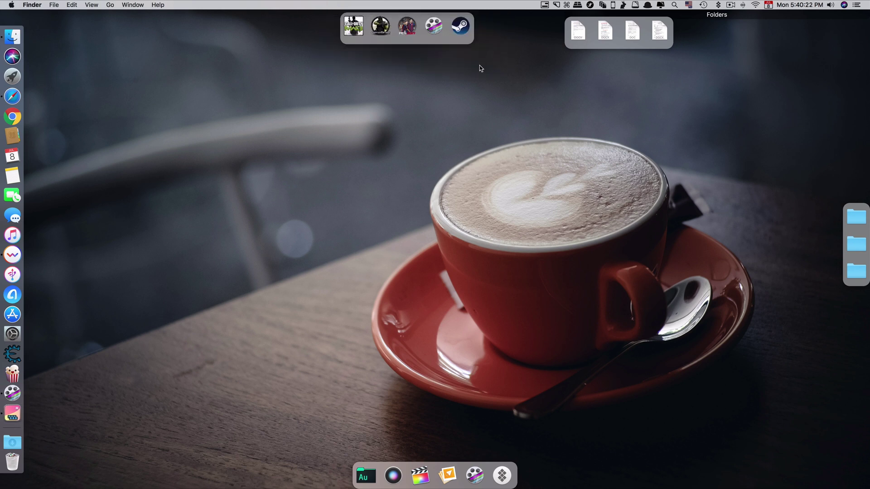
Step: With a Safari window open, change the documents panel's level so that it stays behind application windows
{"action": "left_click", "coordinate": [24, 93]}
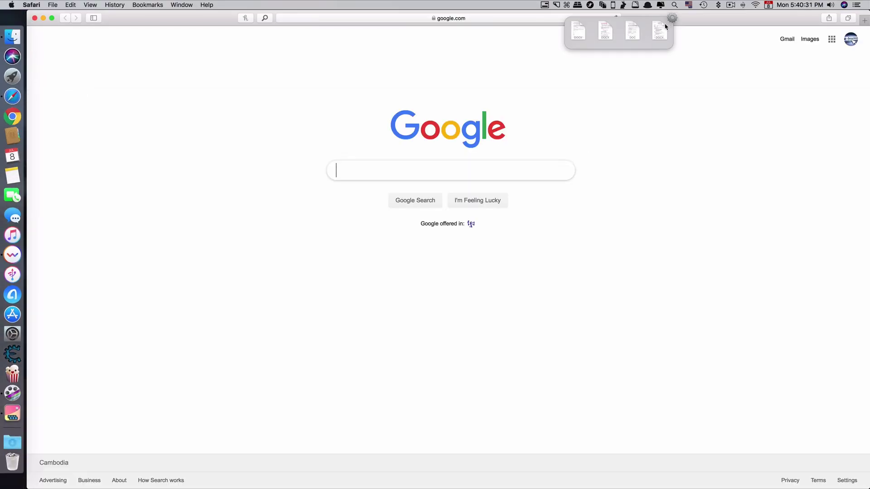
{"action": "left_click", "coordinate": [672, 18]}
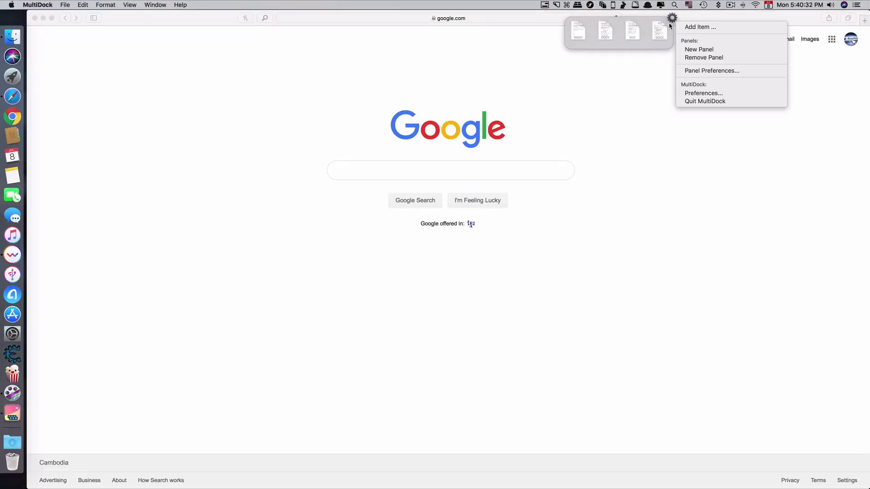
{"action": "left_click", "coordinate": [702, 71]}
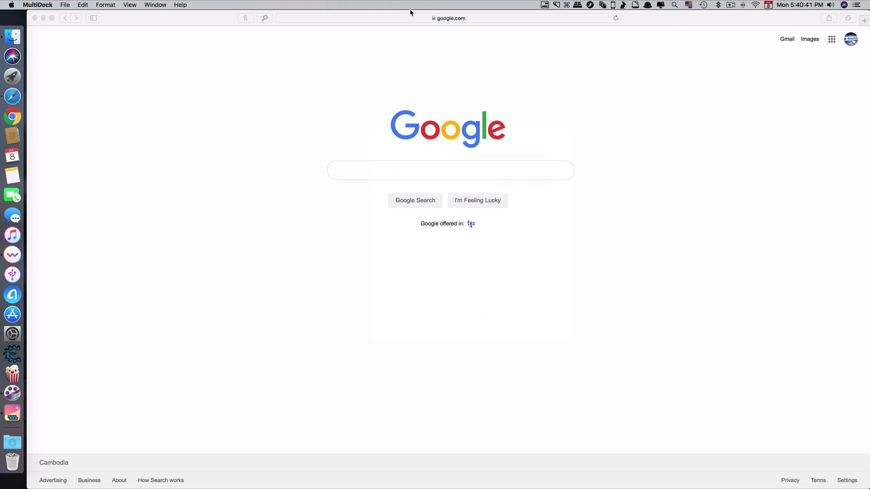
{"action": "left_click", "coordinate": [372, 44]}
{"action": "mouse_move", "coordinate": [380, 35]}
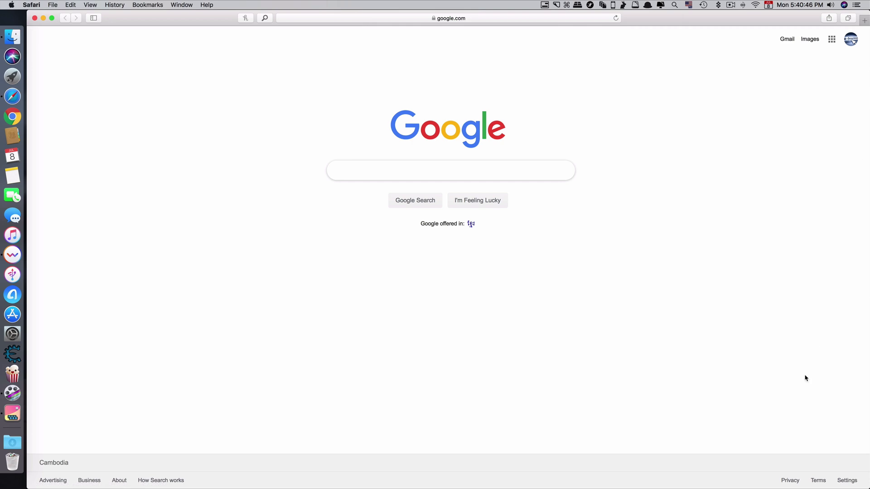
{"action": "mouse_move", "coordinate": [424, 482]}
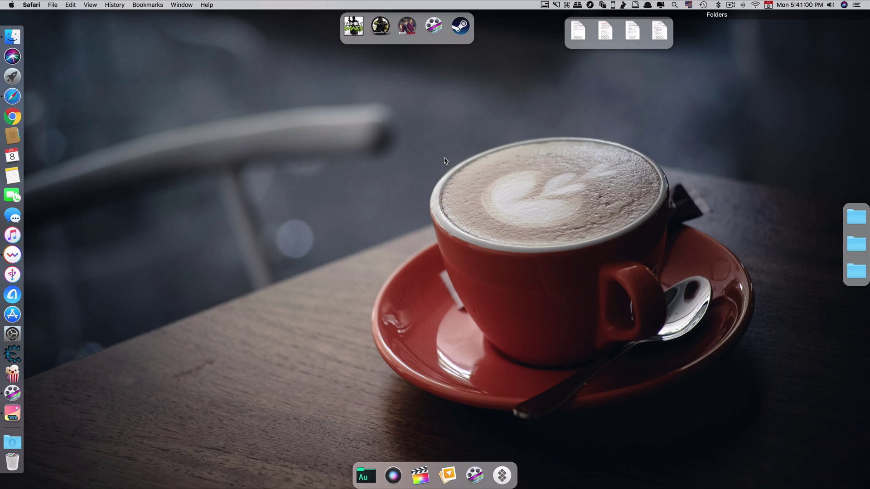
Step: Search the installed applications for Smart Player, launch it and reposition its window
{"action": "key", "text": "F4"}
{"action": "type", "text": "smart player"}
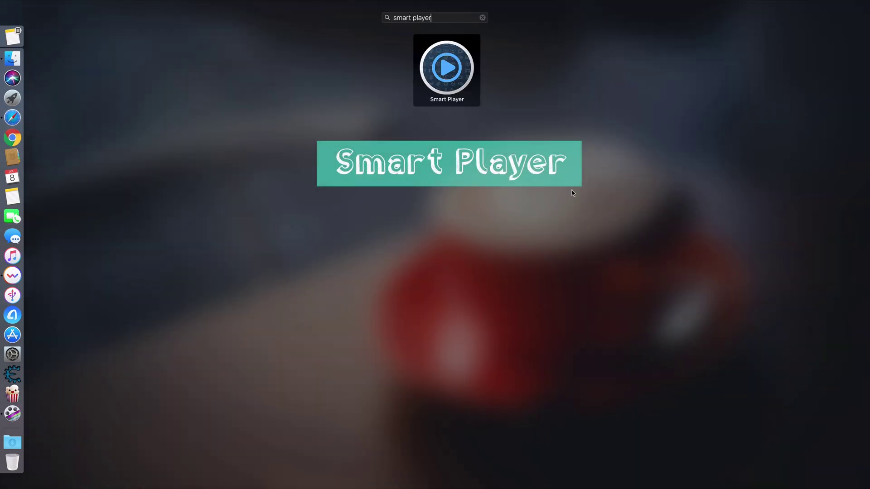
{"action": "key", "text": "Return"}
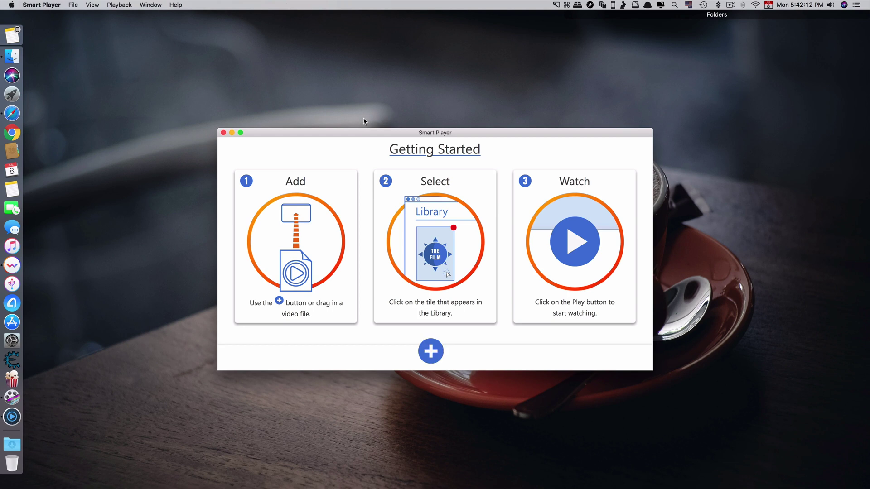
{"action": "left_click_drag", "start_coordinate": [362, 134], "coordinate": [379, 114]}
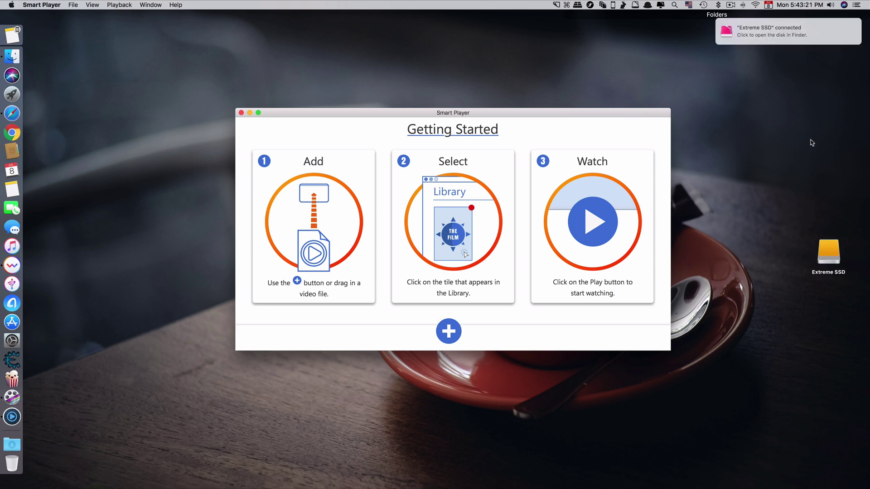
Step: Add the Alita Battle Angel MP4 from the Movies folder on Extreme SSD to the Smart Player library
{"action": "left_click", "coordinate": [831, 256]}
{"action": "double_click", "coordinate": [832, 256]}
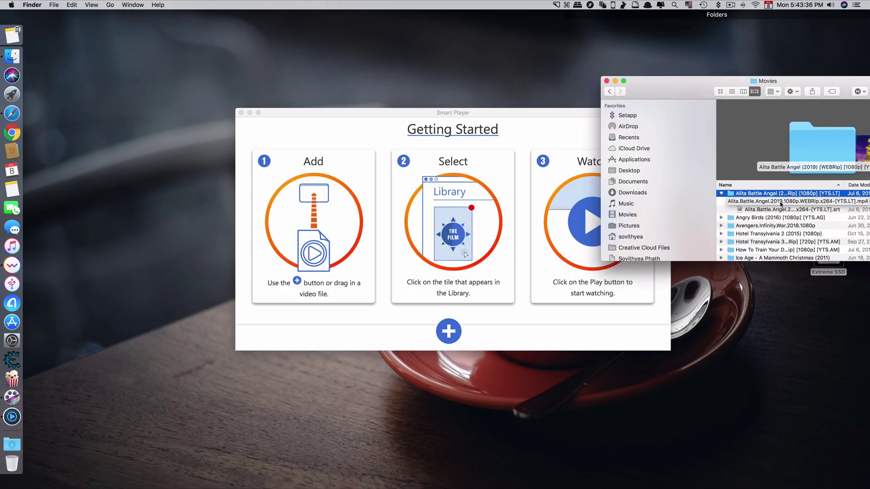
{"action": "left_click_drag", "start_coordinate": [781, 204], "coordinate": [418, 212]}
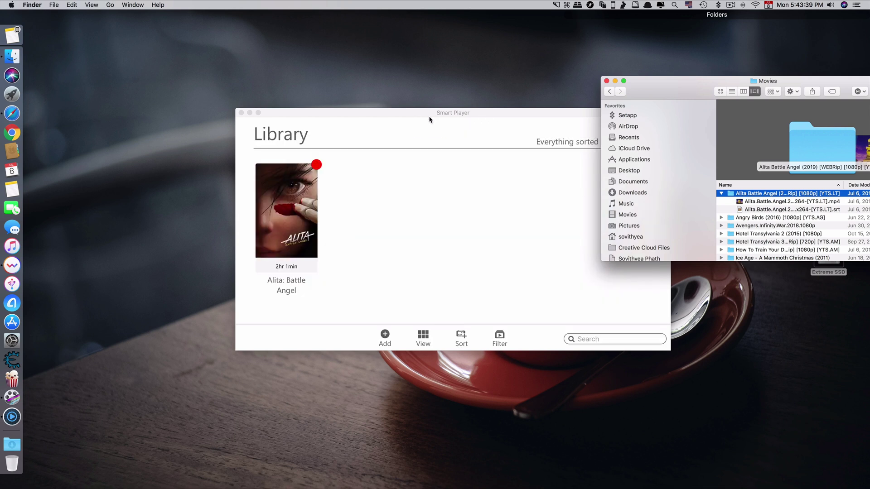
{"action": "left_click_drag", "start_coordinate": [408, 117], "coordinate": [337, 105]}
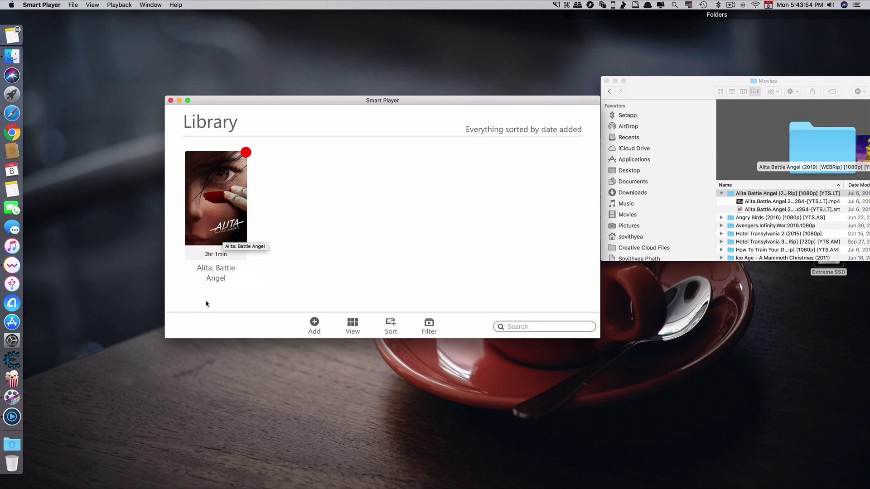
Step: Open the Alita: Battle Angel entry, browse its poster artwork and look through the synopsis and cast
{"action": "double_click", "coordinate": [220, 258]}
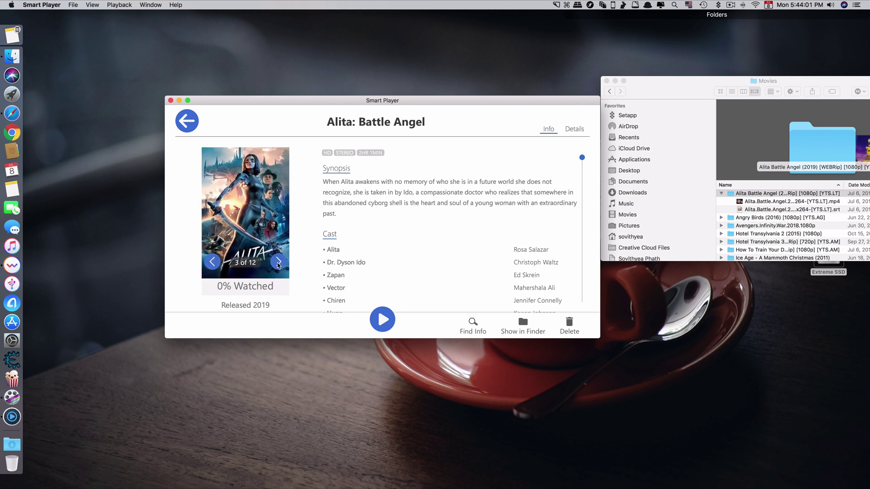
{"action": "left_click", "coordinate": [214, 266]}
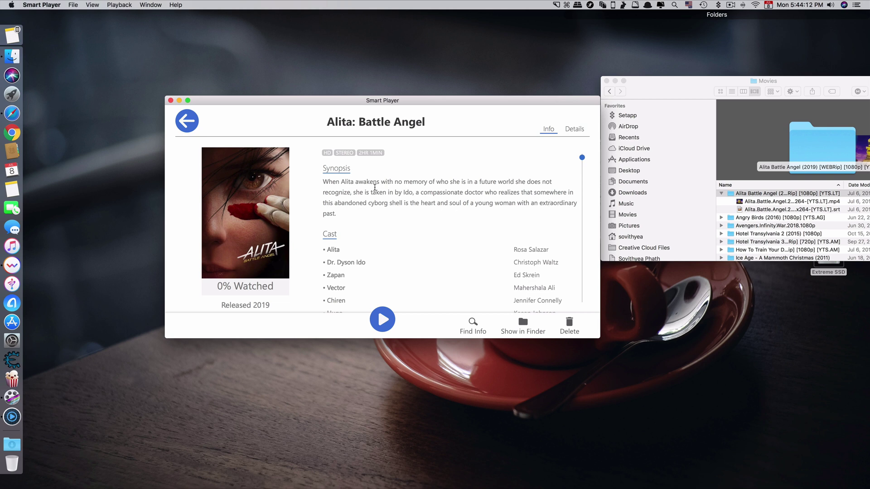
{"action": "scroll", "coordinate": [375, 187], "scroll_direction": "down", "scroll_amount": 1}
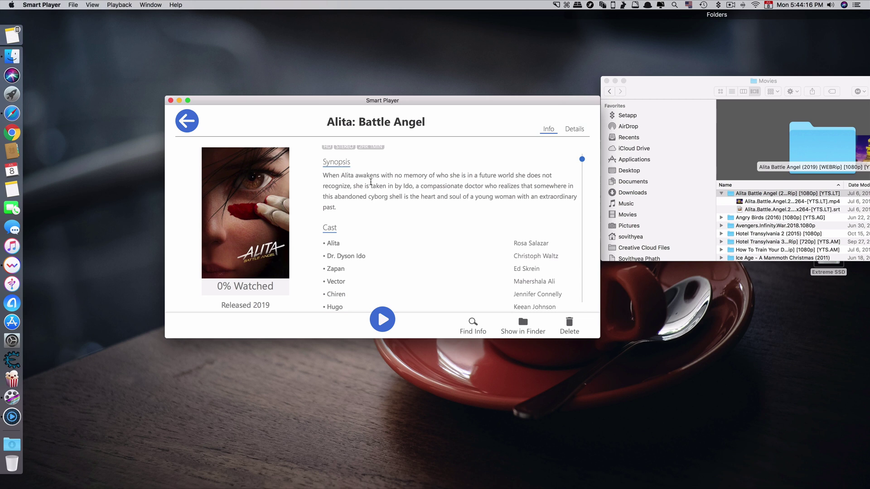
{"action": "scroll", "coordinate": [458, 213], "scroll_direction": "up", "scroll_amount": 1}
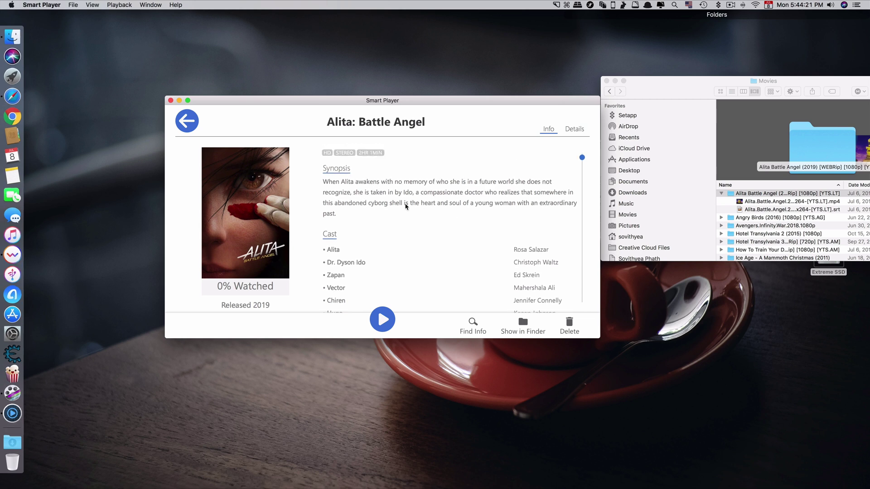
Step: Look through the full cast list of the Alita: Battle Angel entry
{"action": "scroll", "coordinate": [390, 190], "scroll_direction": "down", "scroll_amount": 1}
{"action": "scroll", "coordinate": [363, 163], "scroll_direction": "up", "scroll_amount": 1}
{"action": "scroll", "coordinate": [417, 209], "scroll_direction": "down", "scroll_amount": 15}
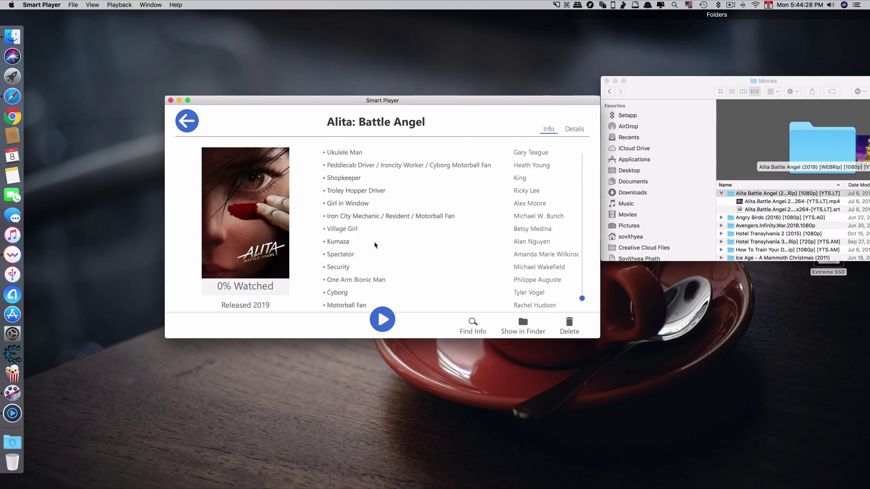
{"action": "scroll", "coordinate": [375, 246], "scroll_direction": "up", "scroll_amount": 8}
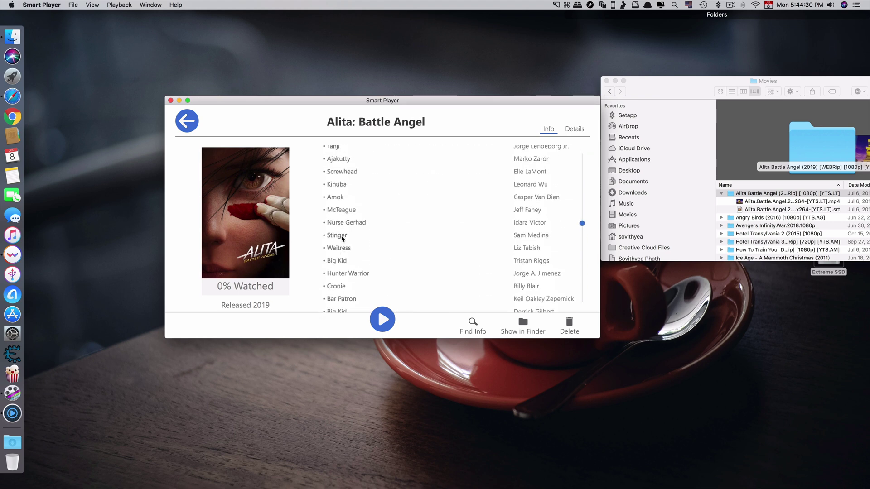
{"action": "scroll", "coordinate": [362, 239], "scroll_direction": "up", "scroll_amount": 10}
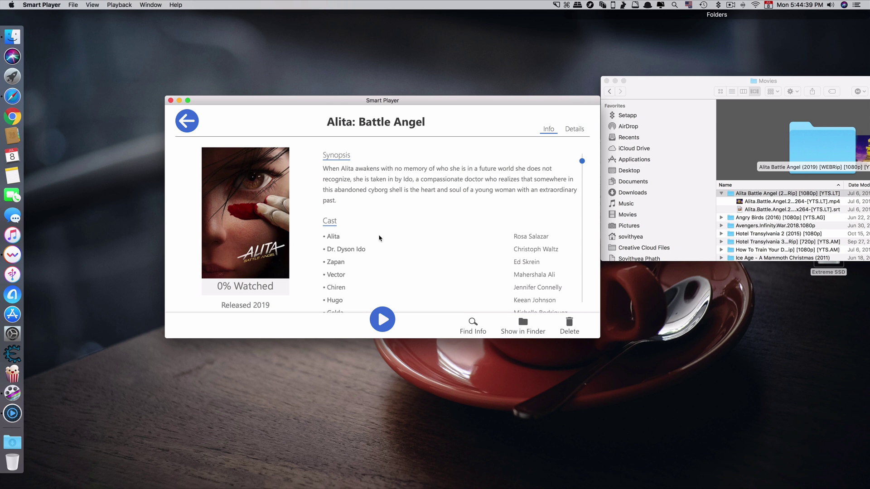
{"action": "scroll", "coordinate": [481, 243], "scroll_direction": "down", "scroll_amount": 2}
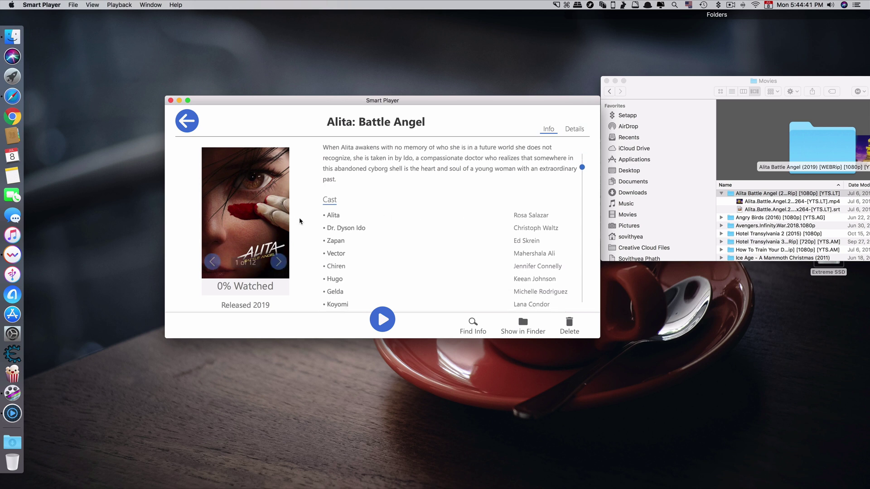
{"action": "scroll", "coordinate": [351, 227], "scroll_direction": "down", "scroll_amount": 3}
{"action": "scroll", "coordinate": [397, 241], "scroll_direction": "down", "scroll_amount": 10}
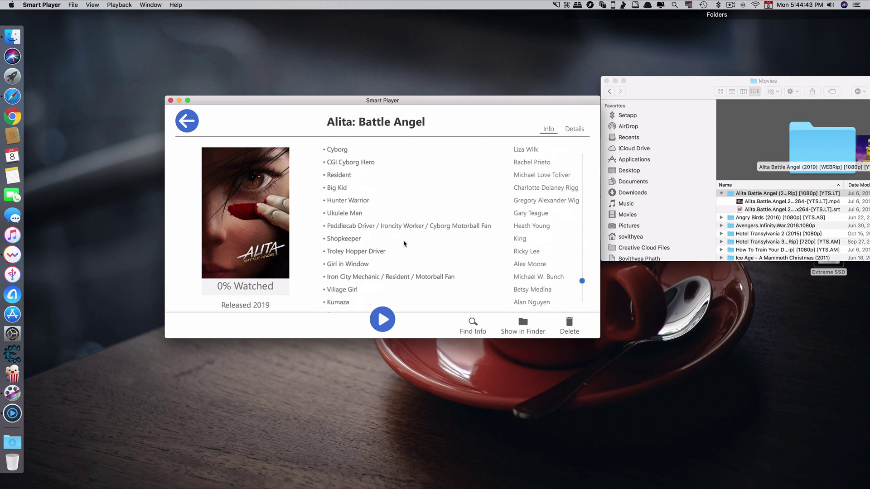
Step: Examine the file, video and audio details of Alita: Battle Angel and return to the library
{"action": "left_click", "coordinate": [573, 129]}
{"action": "scroll", "coordinate": [293, 240], "scroll_direction": "down", "scroll_amount": 3}
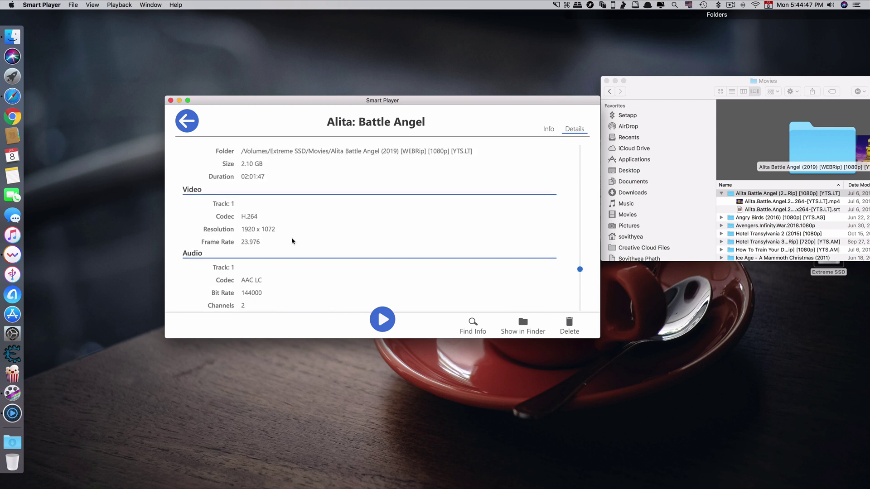
{"action": "scroll", "coordinate": [291, 240], "scroll_direction": "up", "scroll_amount": 3}
{"action": "scroll", "coordinate": [290, 242], "scroll_direction": "down", "scroll_amount": 3}
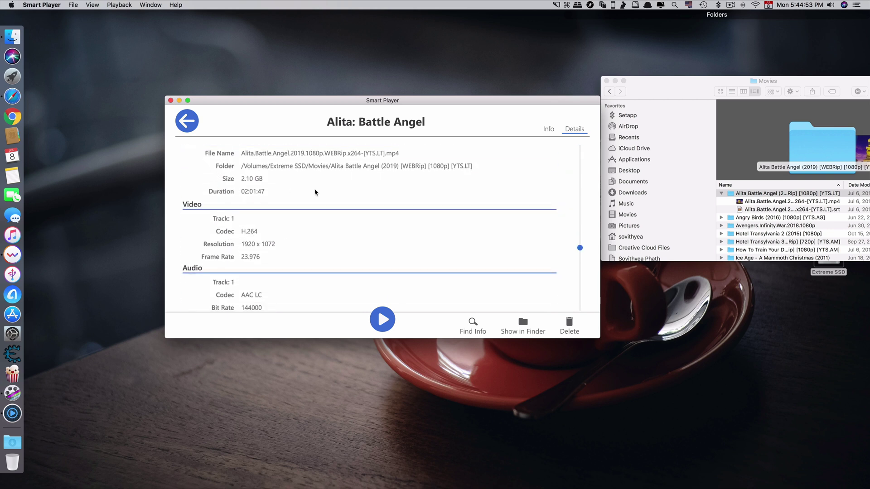
{"action": "left_click", "coordinate": [548, 130]}
{"action": "scroll", "coordinate": [401, 269], "scroll_direction": "down", "scroll_amount": 1}
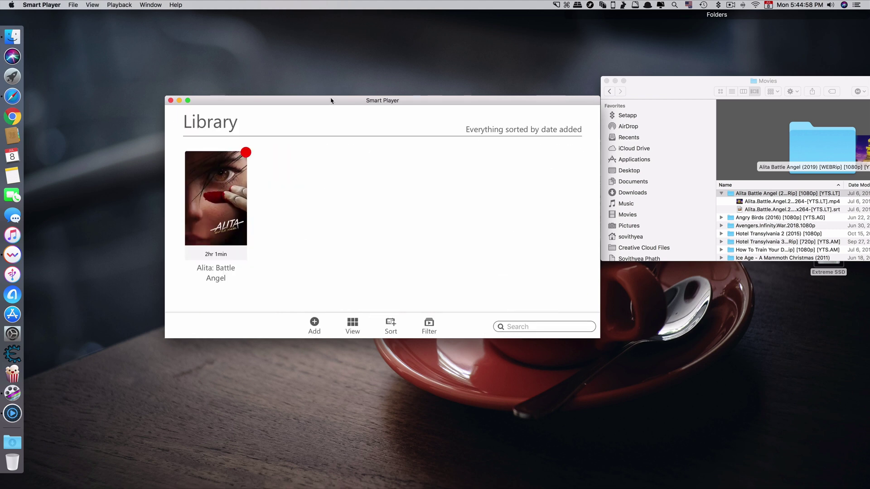
Step: Place the library and the Movies folder windows side by side and add the Angry Birds (2016) MP4 to the library
{"action": "left_click_drag", "start_coordinate": [330, 99], "coordinate": [273, 47]}
{"action": "left_click_drag", "start_coordinate": [725, 84], "coordinate": [653, 51]}
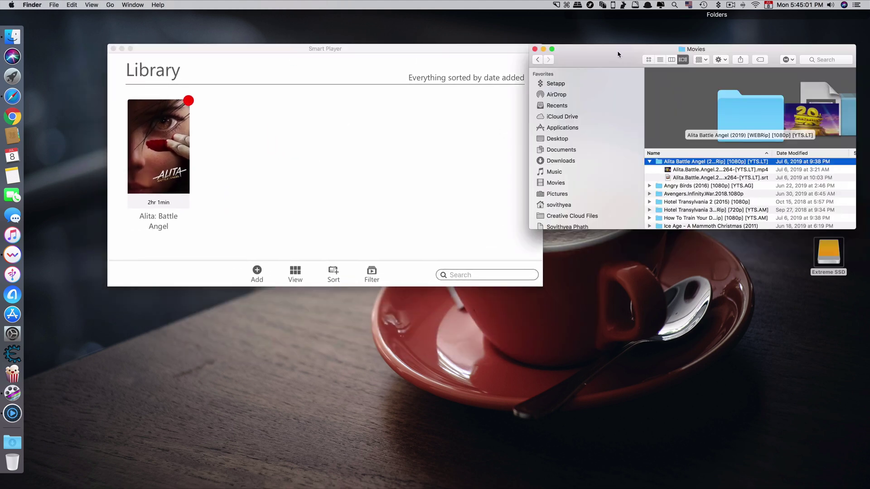
{"action": "left_click", "coordinate": [649, 185]}
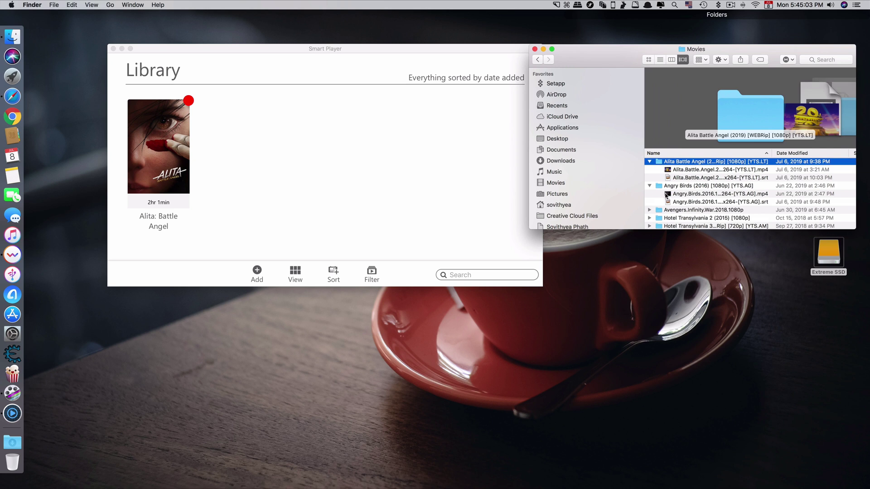
{"action": "left_click_drag", "start_coordinate": [666, 194], "coordinate": [444, 177]}
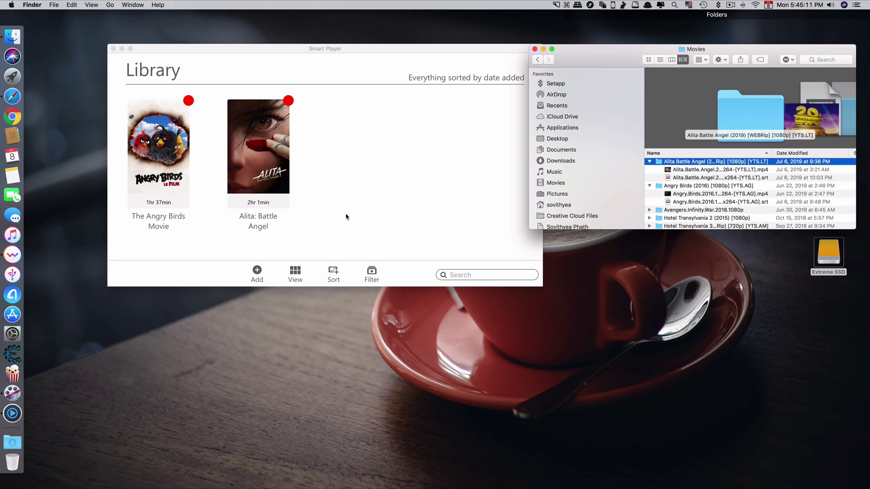
Step: Add the MP4 from the Avengers.Infinity.War.2018.1080p folder to the library
{"action": "left_click", "coordinate": [650, 210]}
{"action": "scroll", "coordinate": [661, 204], "scroll_direction": "down", "scroll_amount": 3}
{"action": "left_click_drag", "start_coordinate": [668, 193], "coordinate": [384, 176]}
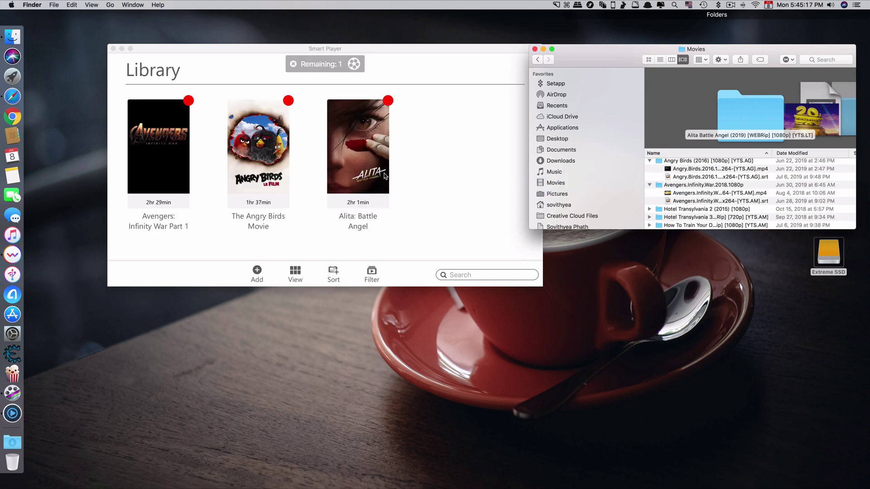
Step: Open the Avengers: Infinity War Part 1 entry, choose a different poster from its artwork and return to the library
{"action": "left_click", "coordinate": [202, 159]}
{"action": "left_click", "coordinate": [165, 165]}
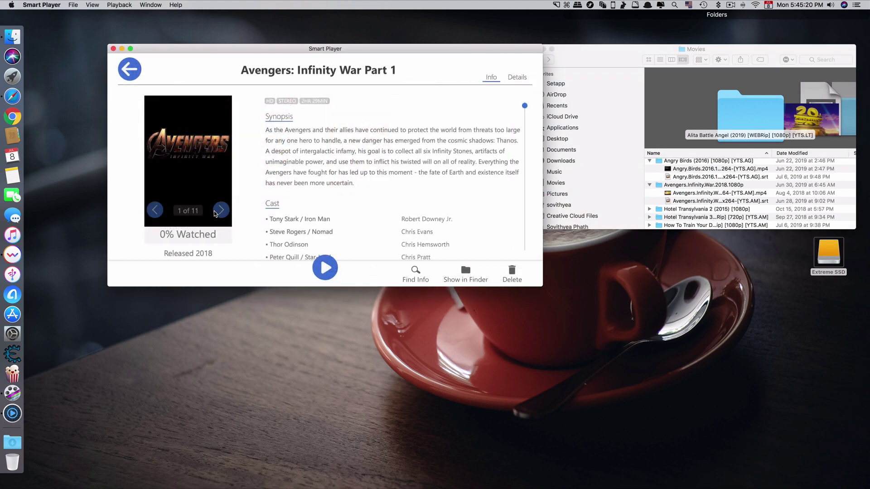
{"action": "left_click", "coordinate": [221, 210]}
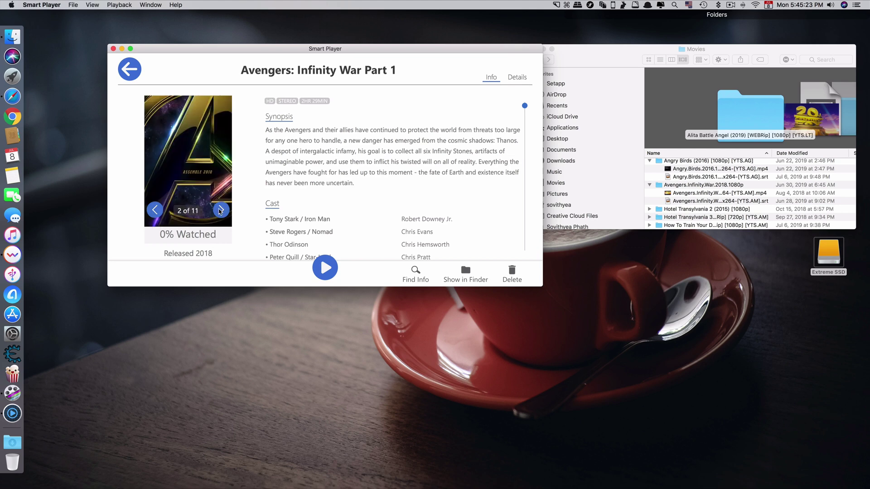
{"action": "left_click", "coordinate": [220, 210]}
{"action": "left_click", "coordinate": [129, 69]}
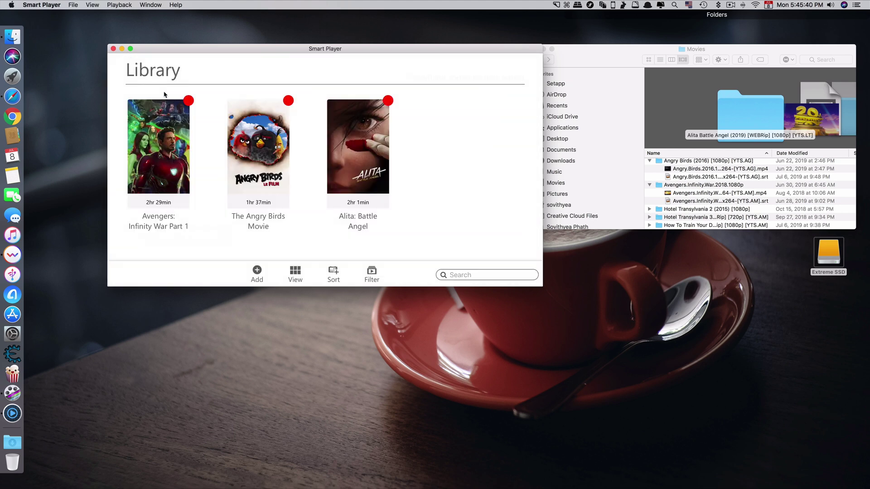
Step: Add the Hotel Transylvania 2 and 3, Ice Age, Incredibles 2 and Pokemon Detective Pikachu videos from the Movies folder to the library
{"action": "left_click_drag", "start_coordinate": [707, 190], "coordinate": [442, 167]}
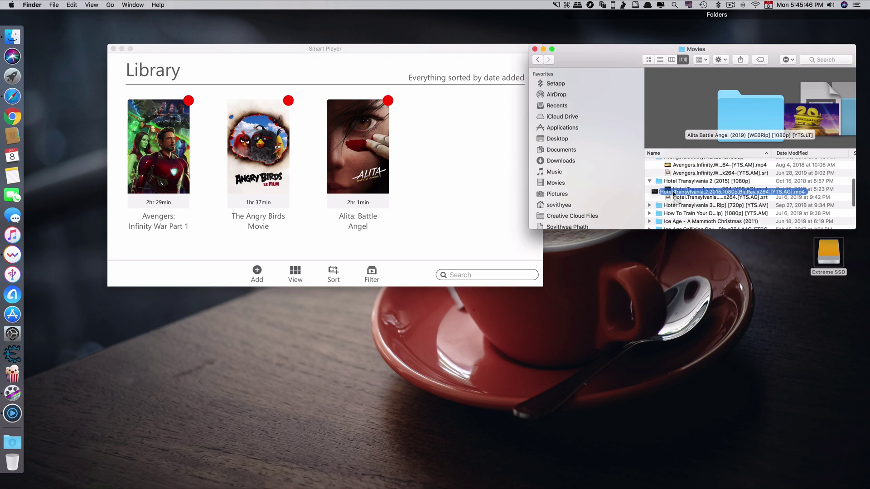
{"action": "left_click", "coordinate": [650, 205]}
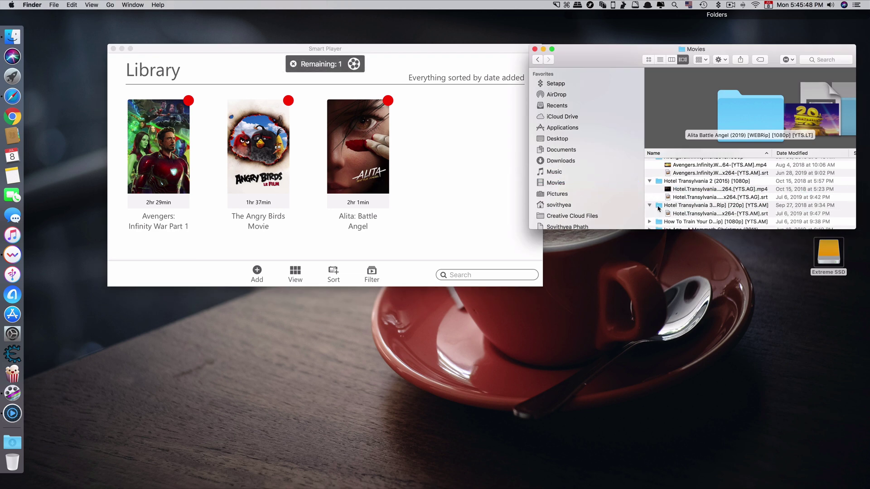
{"action": "scroll", "coordinate": [691, 192], "scroll_direction": "down", "scroll_amount": 3}
{"action": "left_click_drag", "start_coordinate": [691, 189], "coordinate": [439, 233]}
{"action": "scroll", "coordinate": [707, 195], "scroll_direction": "down", "scroll_amount": 3}
{"action": "scroll", "coordinate": [723, 215], "scroll_direction": "down", "scroll_amount": 3}
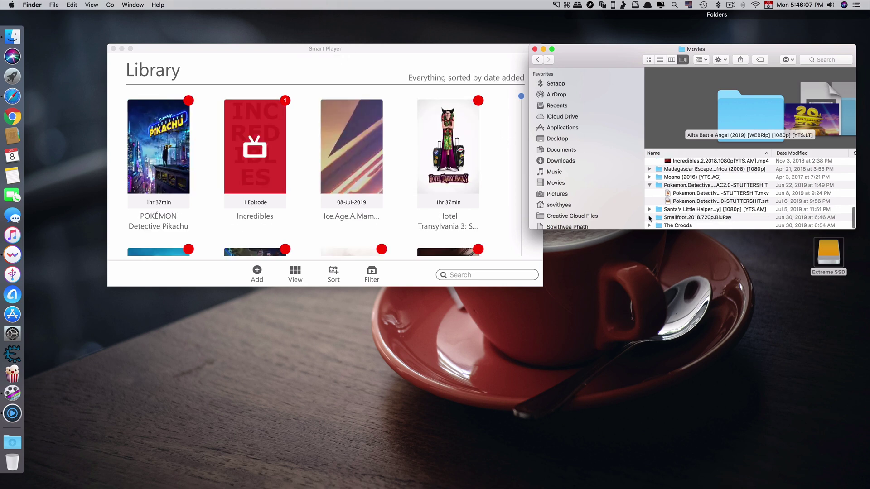
Step: Add the Smallfoot and The Croods videos from the Movies folder to the library
{"action": "left_click", "coordinate": [650, 201]}
{"action": "left_click_drag", "start_coordinate": [695, 210], "coordinate": [480, 217]}
{"action": "scroll", "coordinate": [648, 216], "scroll_direction": "down", "scroll_amount": 2}
{"action": "left_click", "coordinate": [650, 210]}
{"action": "left_click_drag", "start_coordinate": [698, 218], "coordinate": [317, 145]}
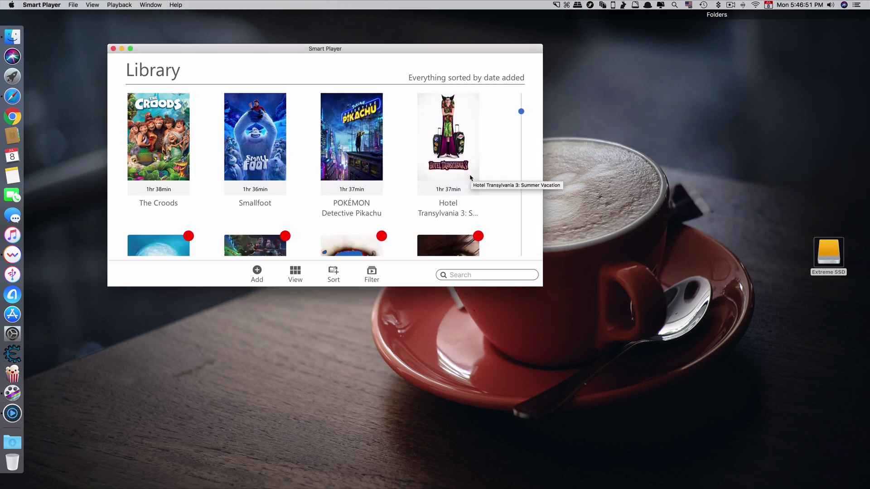
Step: Look over the added movies, display the library as a list and restore the poster grid view
{"action": "scroll", "coordinate": [470, 178], "scroll_direction": "down", "scroll_amount": 5}
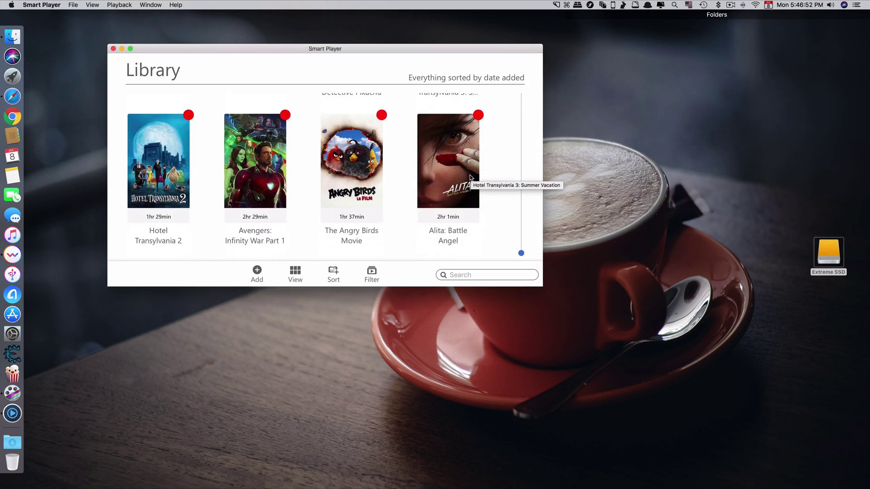
{"action": "scroll", "coordinate": [470, 178], "scroll_direction": "up", "scroll_amount": 5}
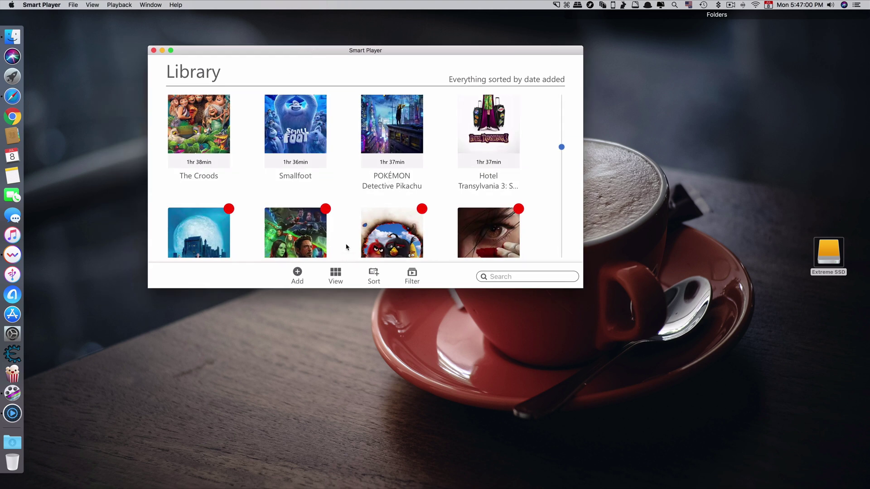
{"action": "left_click", "coordinate": [335, 274]}
{"action": "left_click", "coordinate": [330, 232]}
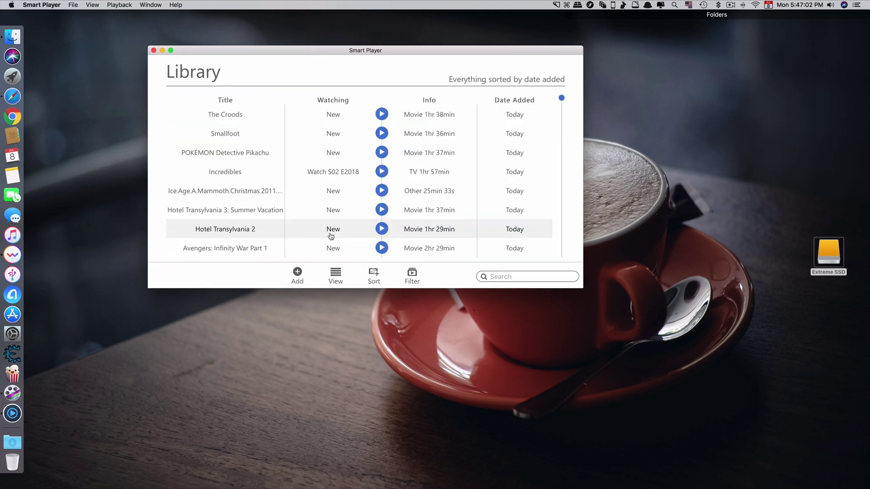
{"action": "left_click", "coordinate": [335, 273]}
{"action": "left_click", "coordinate": [334, 246]}
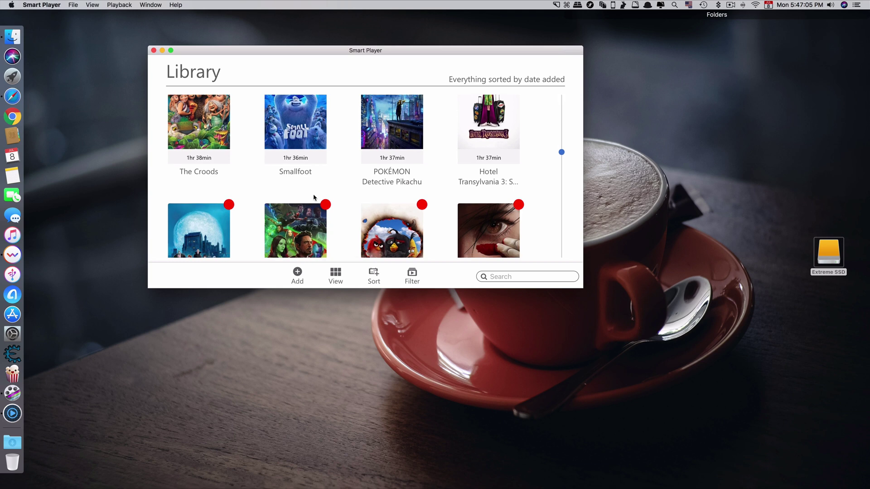
Step: Check the library's filter categories without applying one and look through the movie collection
{"action": "left_click", "coordinate": [413, 276]}
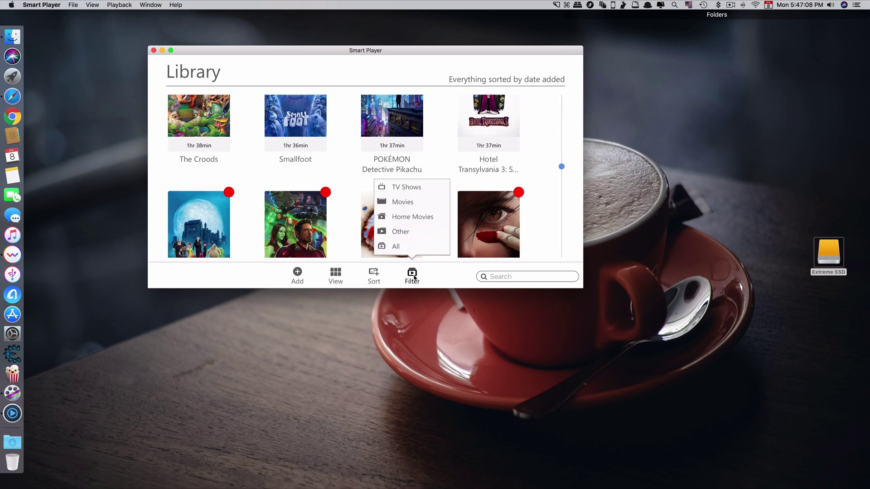
{"action": "left_click", "coordinate": [413, 276]}
{"action": "left_click", "coordinate": [414, 277]}
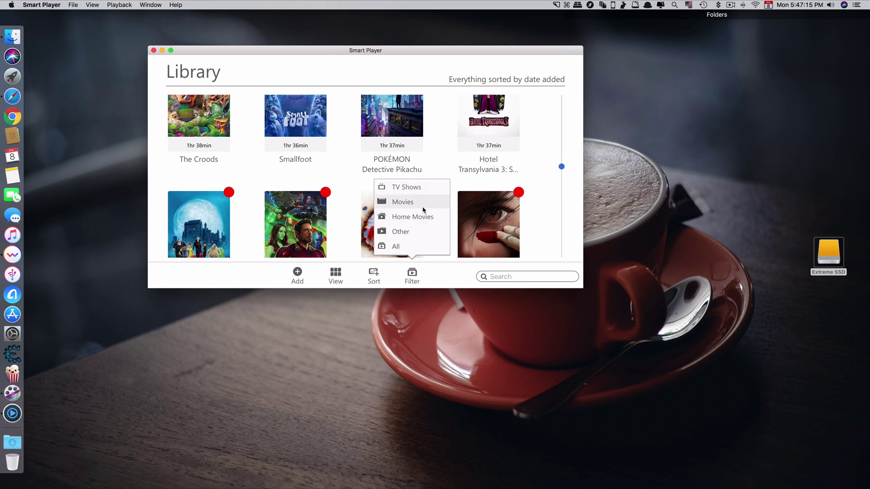
{"action": "left_click", "coordinate": [411, 280]}
{"action": "scroll", "coordinate": [382, 230], "scroll_direction": "down", "scroll_amount": 3}
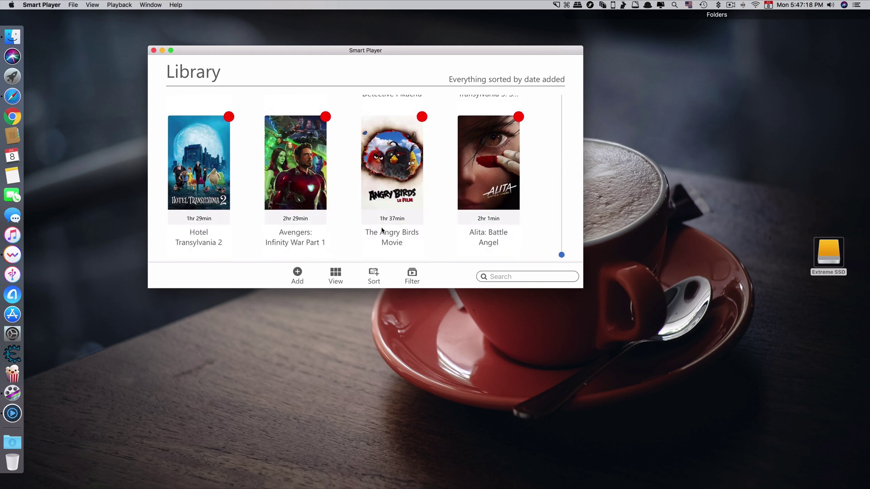
{"action": "scroll", "coordinate": [548, 199], "scroll_direction": "up", "scroll_amount": 5}
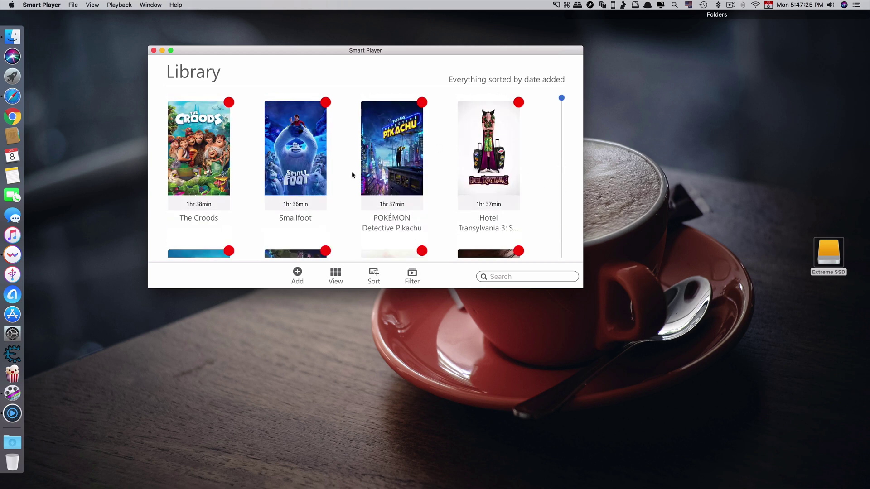
{"action": "scroll", "coordinate": [326, 186], "scroll_direction": "down", "scroll_amount": 3}
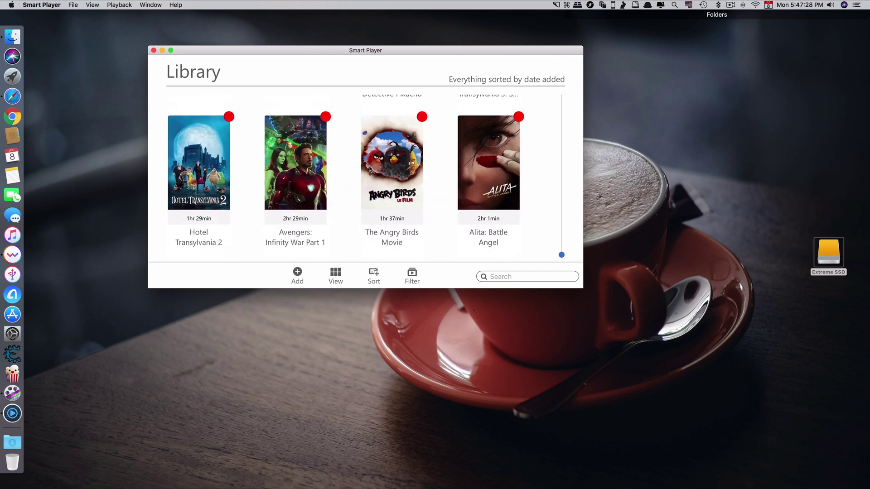
{"action": "scroll", "coordinate": [368, 170], "scroll_direction": "up", "scroll_amount": 3}
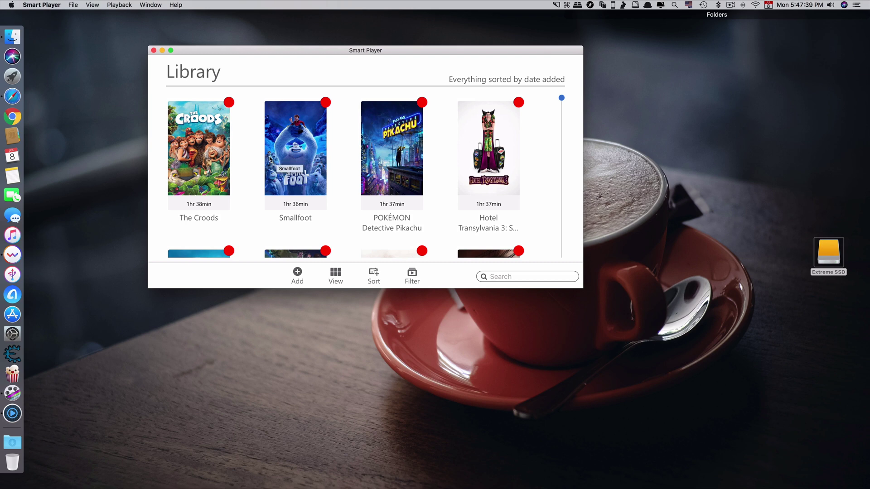
Step: Open the Smallfoot entry and play the movie in full screen
{"action": "left_click", "coordinate": [307, 155]}
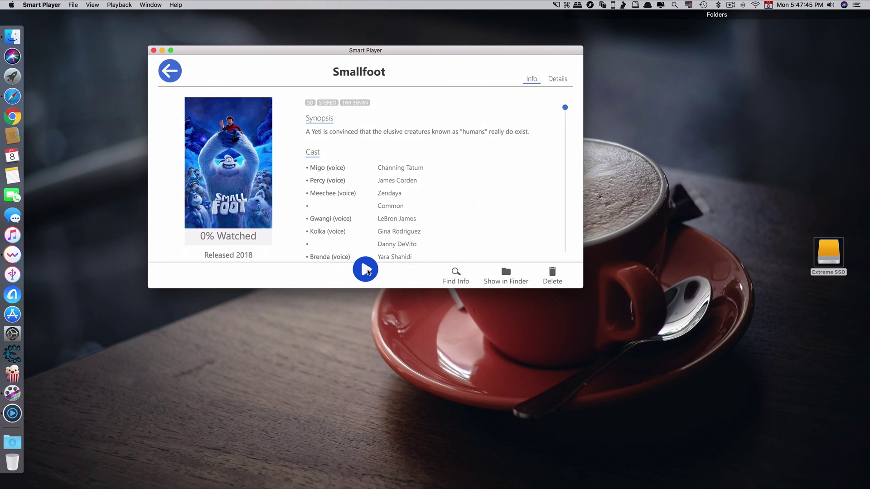
{"action": "left_click", "coordinate": [366, 269]}
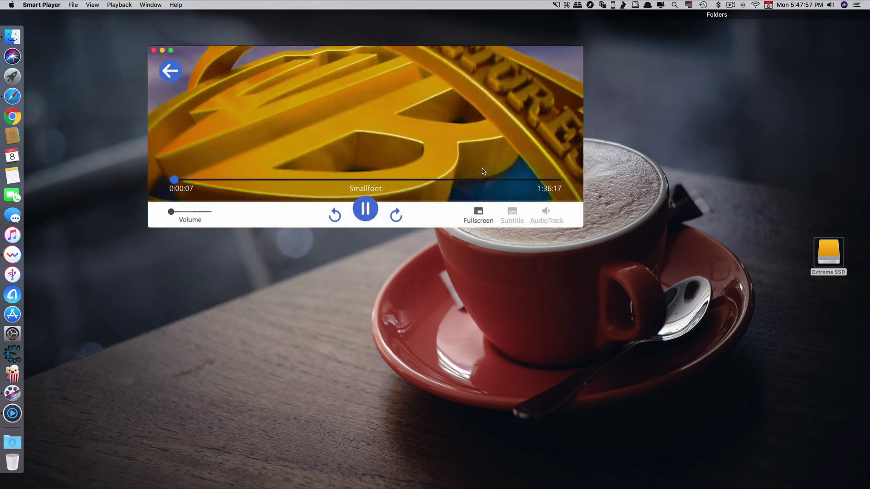
{"action": "left_click", "coordinate": [478, 213]}
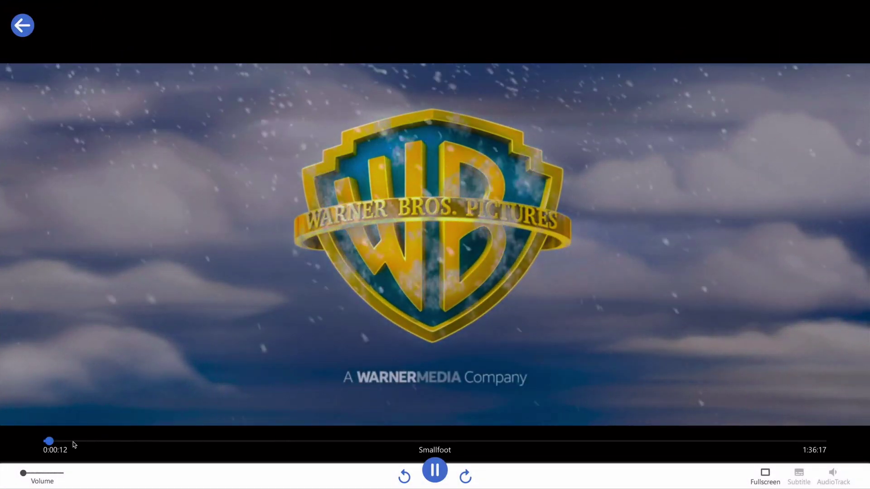
Step: Skip ahead to about two and a half minutes into Smallfoot and leave full screen
{"action": "left_click", "coordinate": [67, 441]}
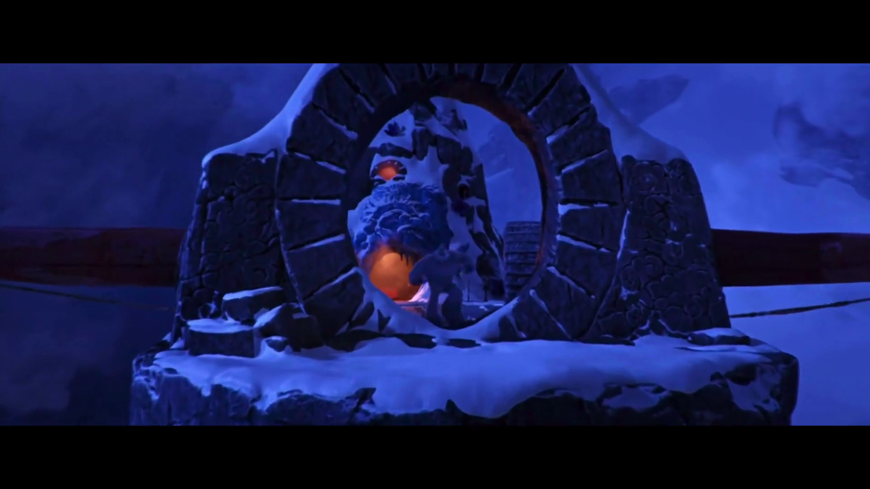
{"action": "mouse_move", "coordinate": [830, 487]}
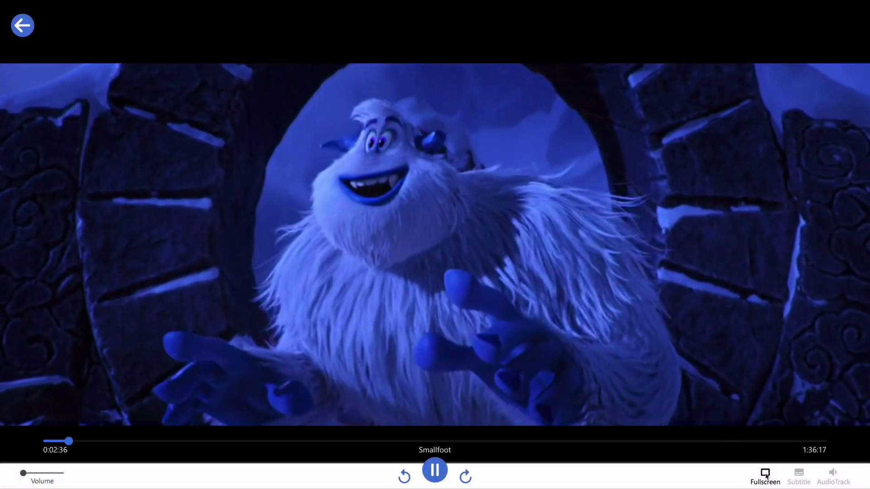
{"action": "left_click", "coordinate": [764, 477]}
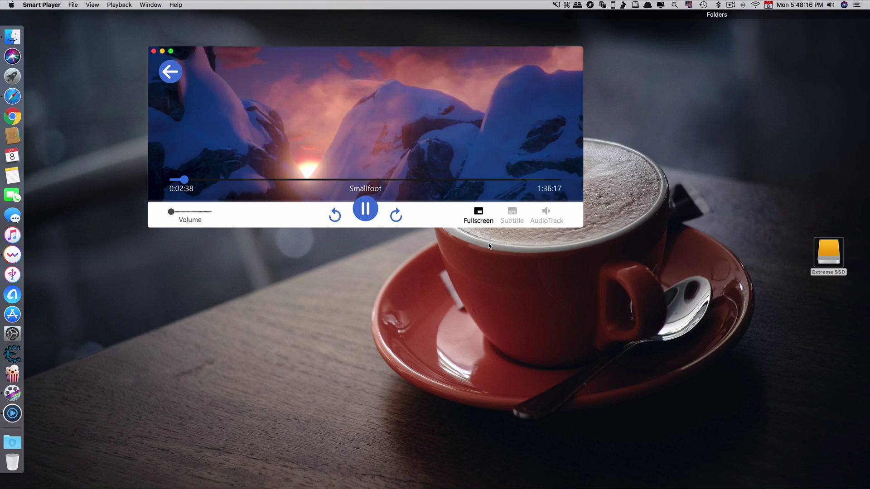
Step: Pause Smallfoot, return from the player to the movie library and look through its posters
{"action": "left_click", "coordinate": [359, 212]}
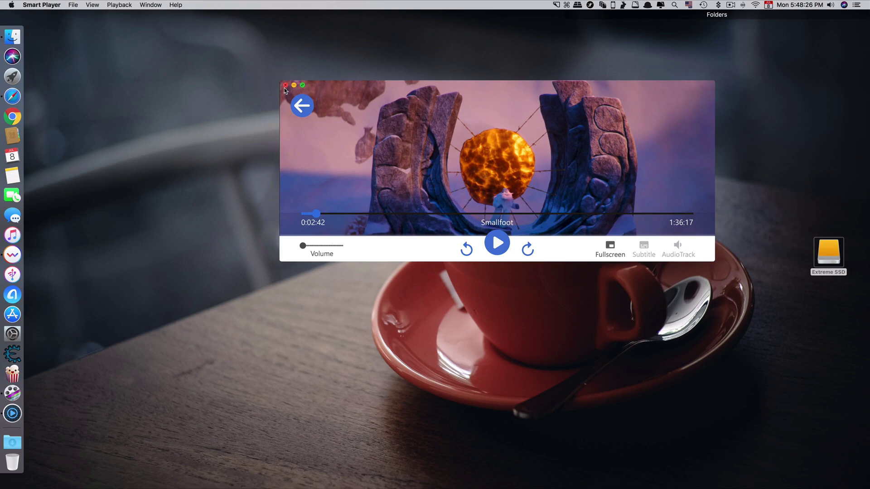
{"action": "left_click", "coordinate": [299, 104]}
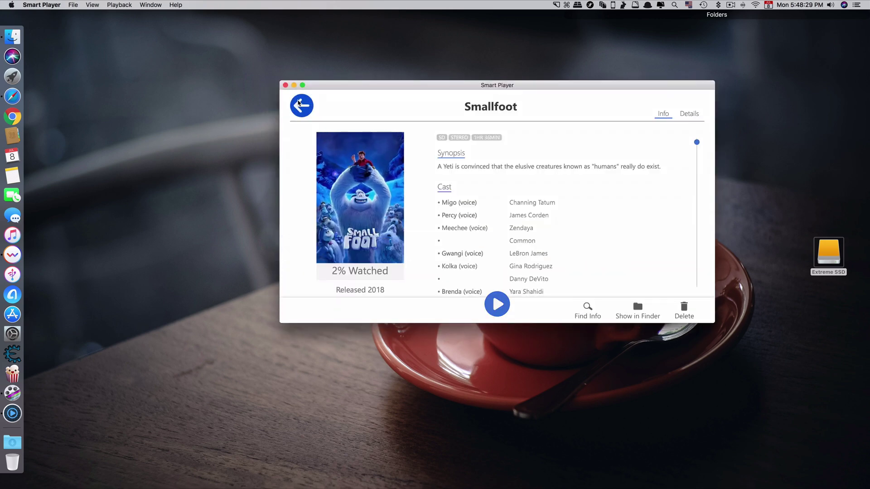
{"action": "left_click", "coordinate": [301, 106]}
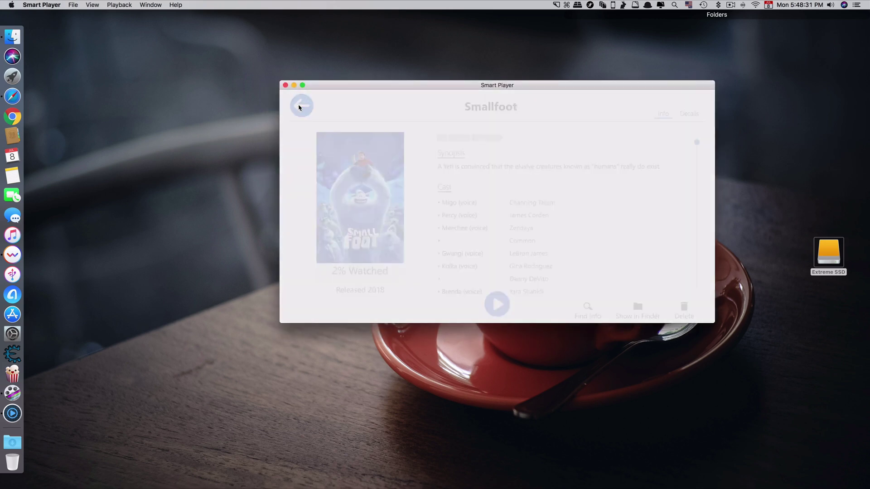
{"action": "scroll", "coordinate": [548, 204], "scroll_direction": "down", "scroll_amount": 5}
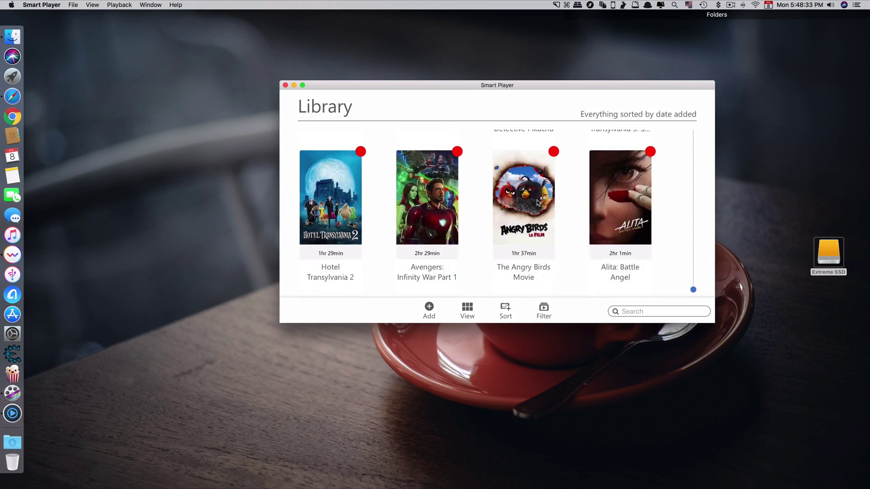
{"action": "scroll", "coordinate": [480, 199], "scroll_direction": "up", "scroll_amount": 5}
{"action": "scroll", "coordinate": [653, 207], "scroll_direction": "down", "scroll_amount": 5}
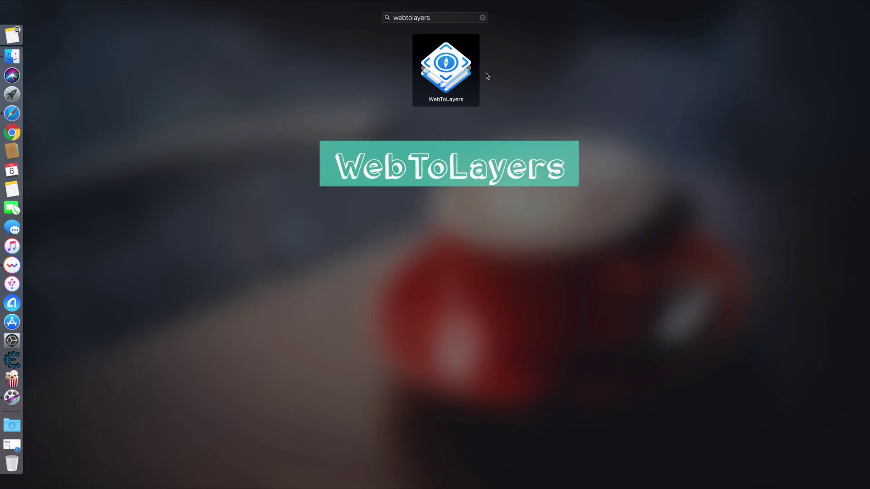
Step: Launch WebToLayers, load the Google website in it and search for books
{"action": "key", "text": "Return"}
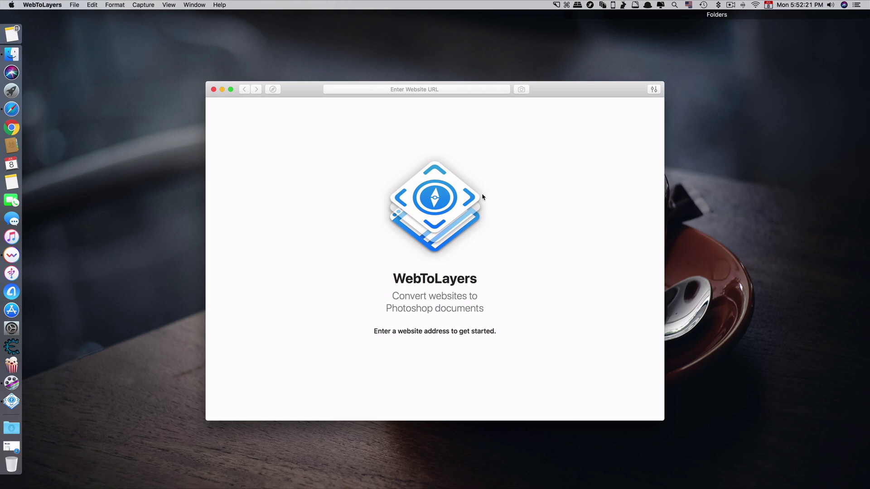
{"action": "left_click", "coordinate": [453, 92]}
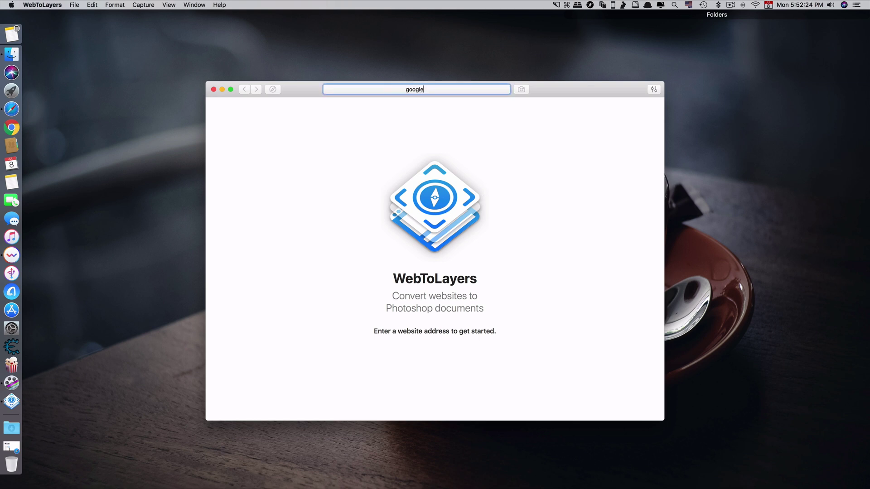
{"action": "key", "text": "Return"}
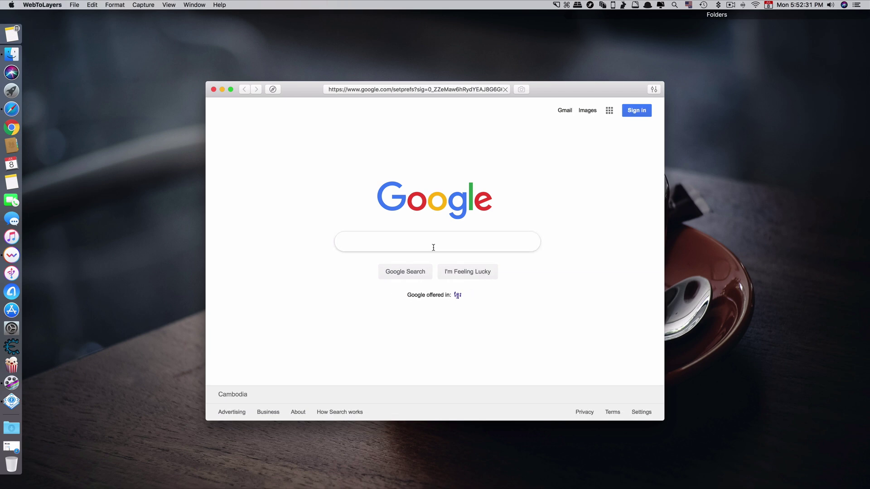
{"action": "type", "text": "books"}
{"action": "key", "text": "Return"}
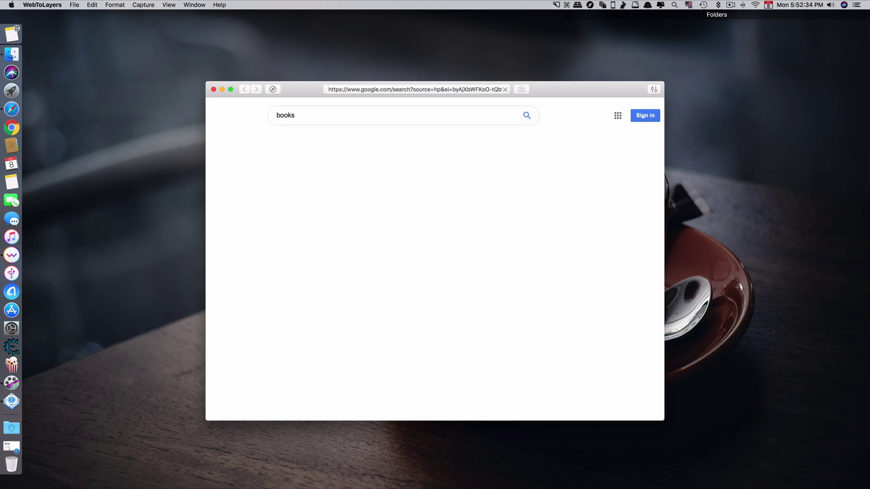
Step: Look through the full length of the books results page, including the stories, map and related searches
{"action": "scroll", "coordinate": [462, 290], "scroll_direction": "down", "scroll_amount": 15}
{"action": "scroll", "coordinate": [462, 290], "scroll_direction": "up", "scroll_amount": 15}
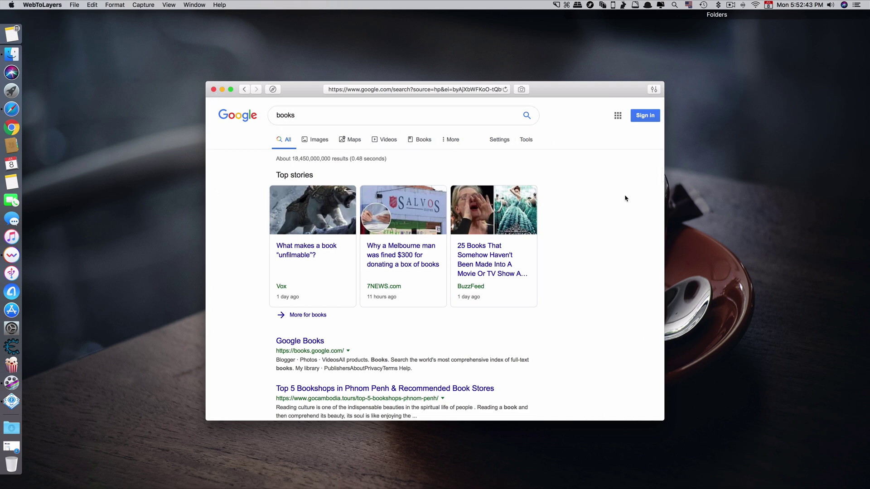
{"action": "scroll", "coordinate": [625, 198], "scroll_direction": "down", "scroll_amount": 10}
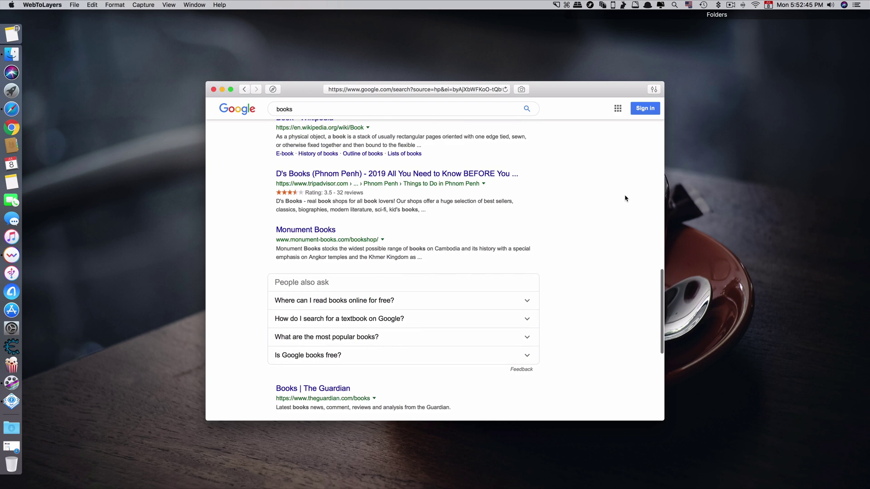
{"action": "scroll", "coordinate": [625, 198], "scroll_direction": "up", "scroll_amount": 10}
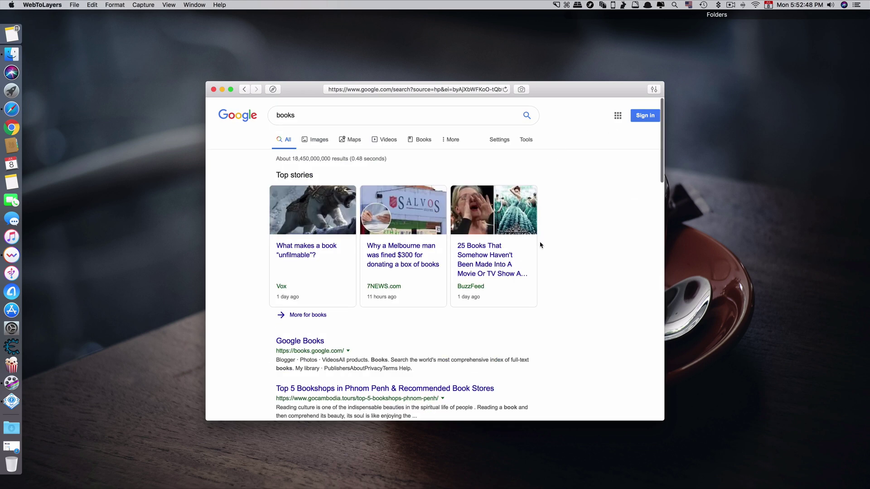
{"action": "scroll", "coordinate": [540, 245], "scroll_direction": "down", "scroll_amount": 5}
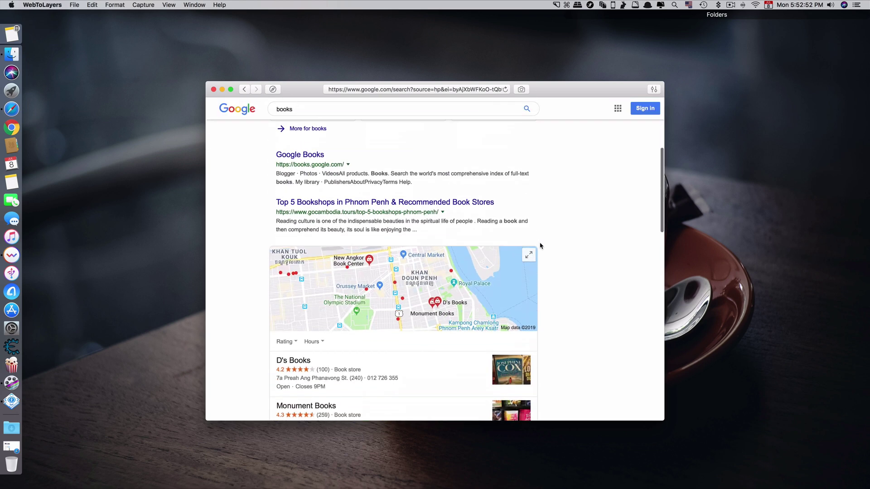
{"action": "scroll", "coordinate": [609, 236], "scroll_direction": "down", "scroll_amount": 8}
{"action": "scroll", "coordinate": [535, 253], "scroll_direction": "up", "scroll_amount": 12}
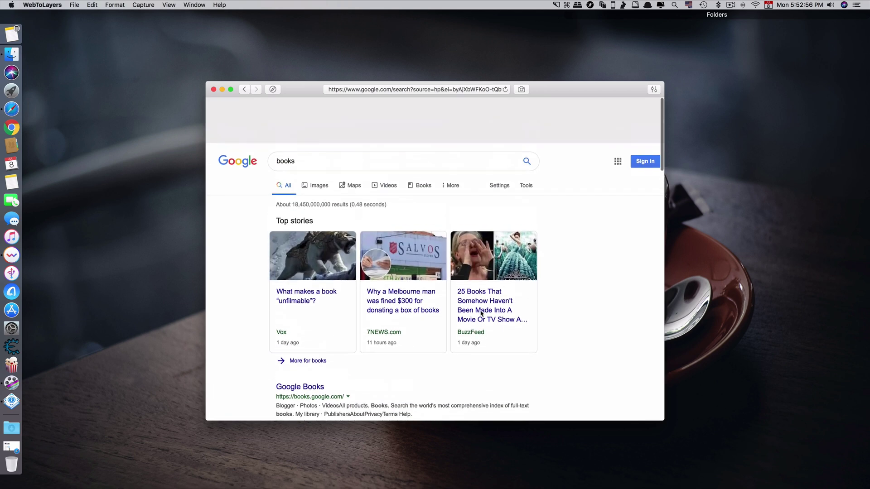
Step: Capture the books results page as a JPG named wwwgooglecom on the Desktop
{"action": "left_click", "coordinate": [521, 89]}
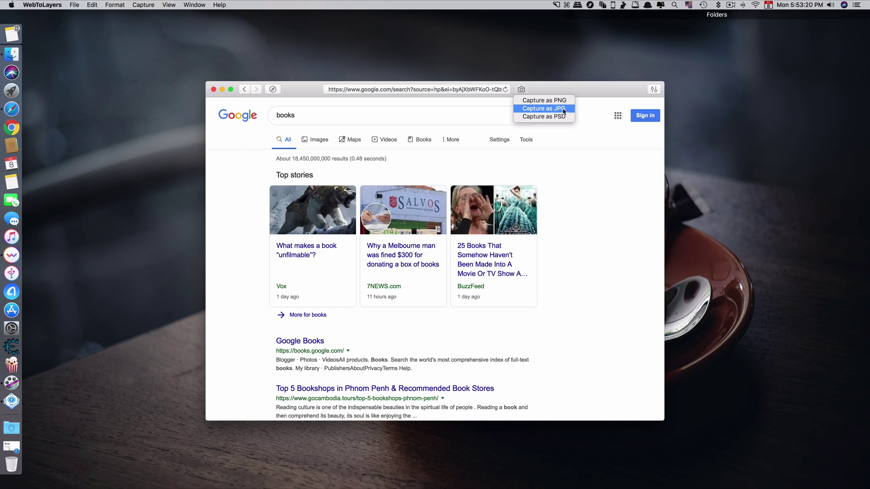
{"action": "left_click", "coordinate": [564, 111]}
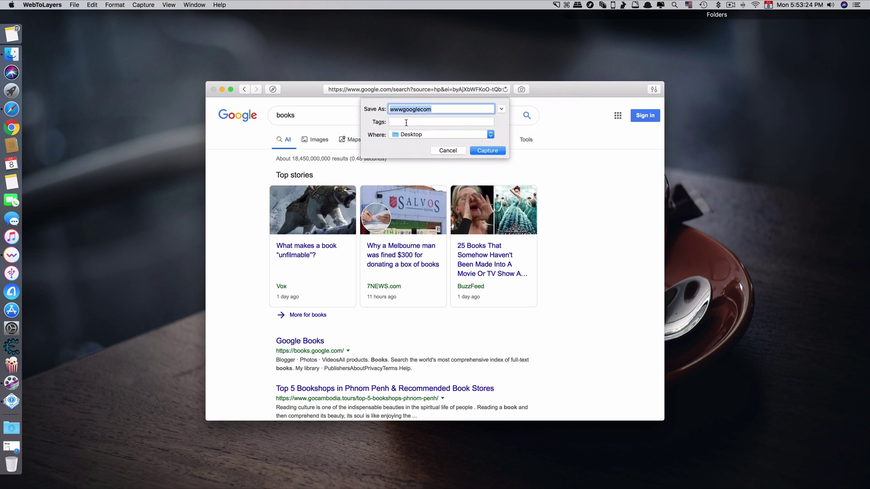
{"action": "left_click", "coordinate": [480, 151]}
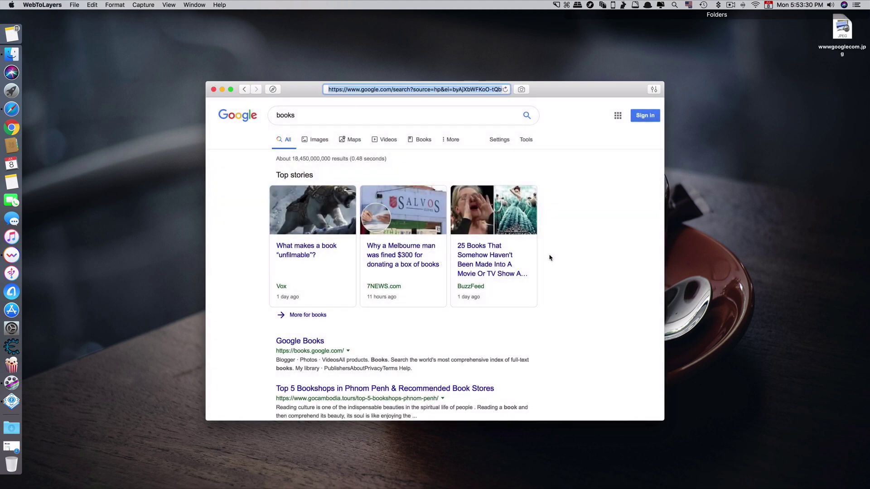
Step: Open the captured wwwgooglecom.jpg from the Desktop in Preview and inspect the page image up close
{"action": "double_click", "coordinate": [842, 28]}
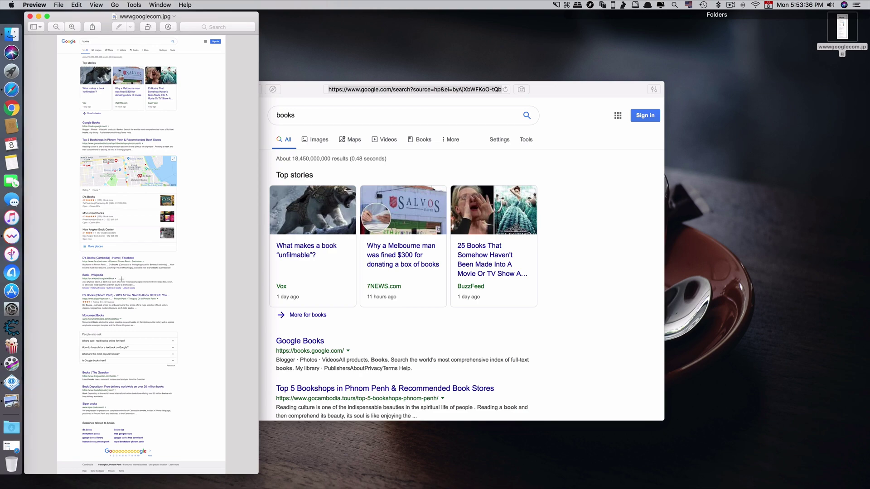
{"action": "scroll", "coordinate": [181, 144], "scroll_direction": "up", "scroll_amount": 5}
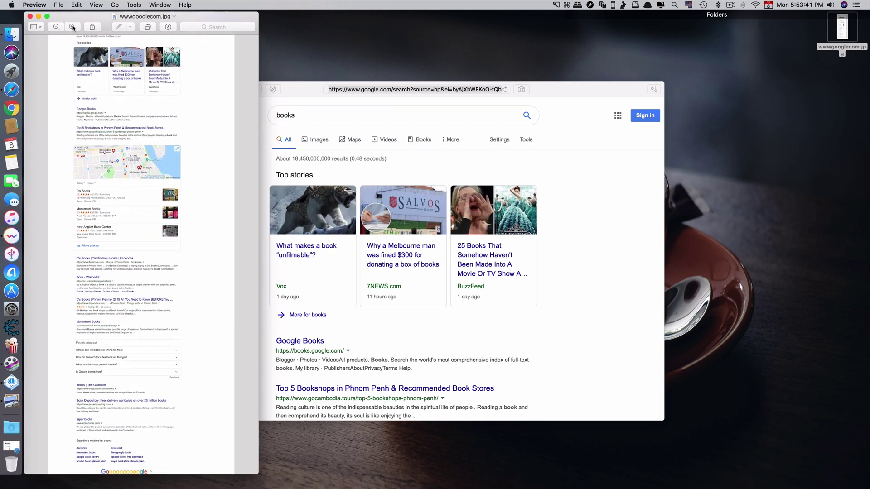
{"action": "scroll", "coordinate": [157, 154], "scroll_direction": "up", "scroll_amount": 10}
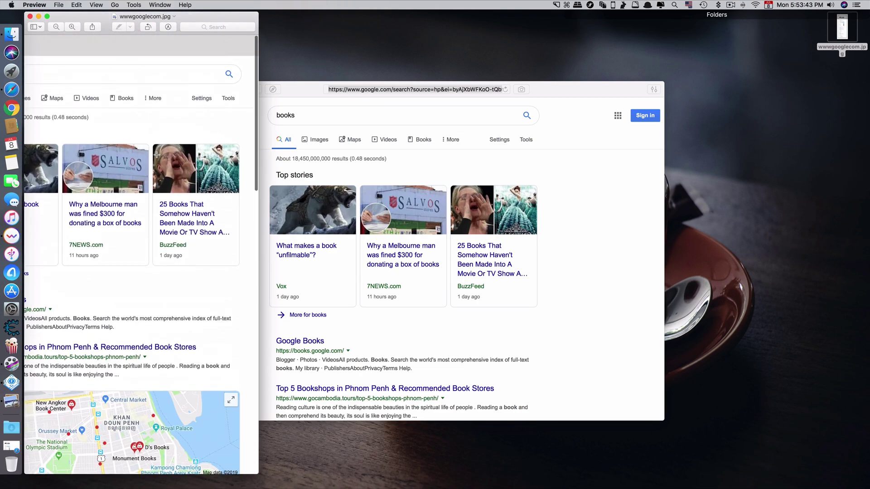
{"action": "scroll", "coordinate": [157, 155], "scroll_direction": "down", "scroll_amount": 15}
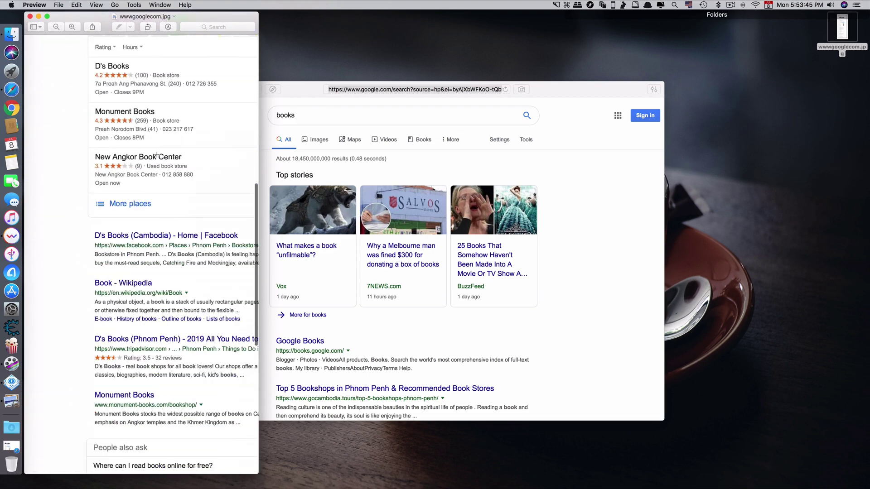
{"action": "scroll", "coordinate": [156, 155], "scroll_direction": "left", "scroll_amount": 5}
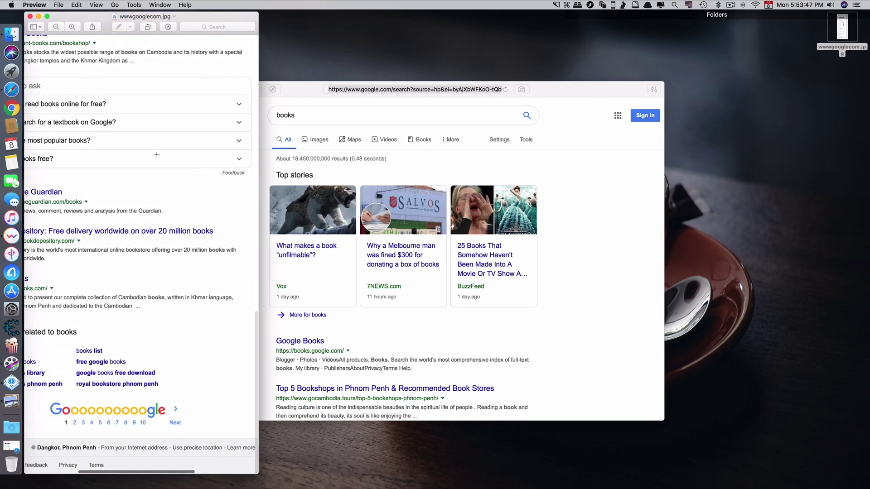
Step: Move the Preview window toward the middle of the desktop and widen it to fit the captured page's full width
{"action": "left_click_drag", "start_coordinate": [111, 22], "coordinate": [399, 45]}
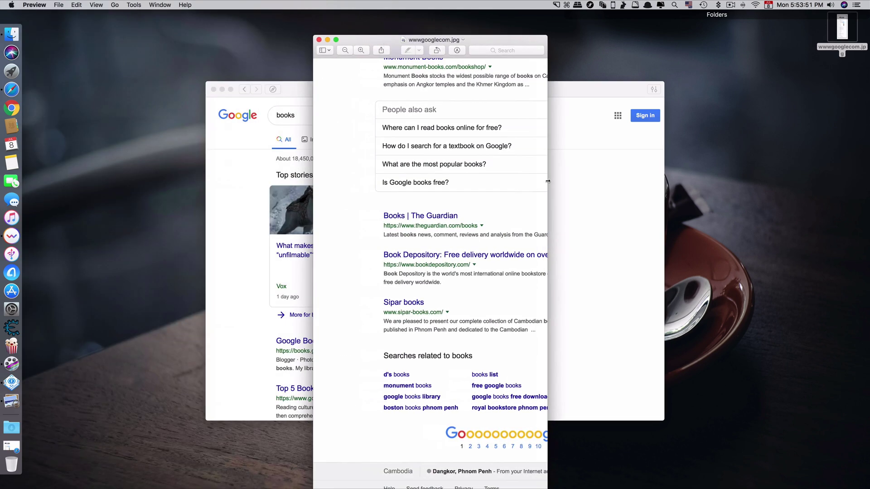
{"action": "double_click", "coordinate": [399, 46]}
{"action": "scroll", "coordinate": [685, 230], "scroll_direction": "up", "scroll_amount": 10}
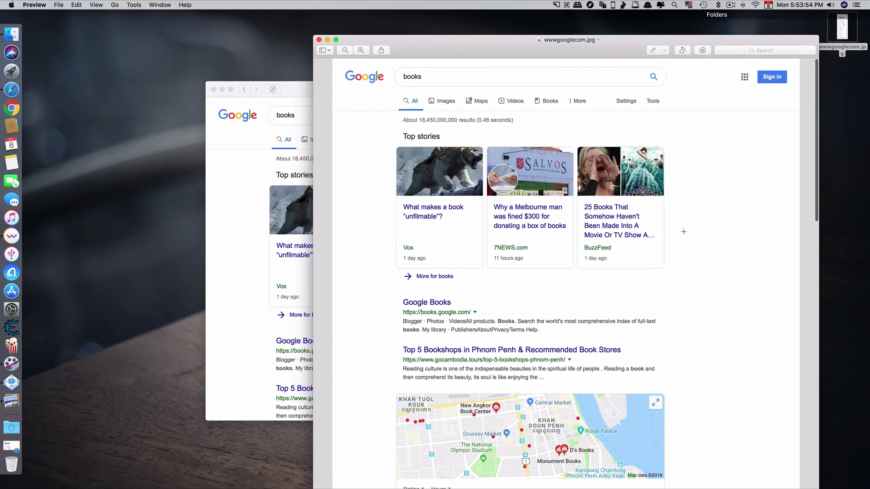
Step: Examine the captured page image from its header to its footer to check that the whole page was recorded
{"action": "scroll", "coordinate": [685, 229], "scroll_direction": "down", "scroll_amount": 10}
{"action": "scroll", "coordinate": [684, 231], "scroll_direction": "up", "scroll_amount": 10}
{"action": "scroll", "coordinate": [683, 232], "scroll_direction": "down", "scroll_amount": 1}
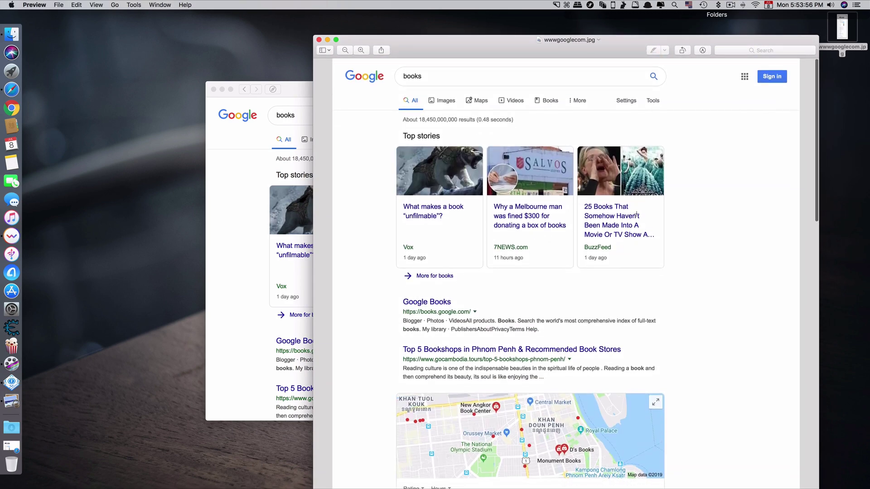
{"action": "scroll", "coordinate": [504, 183], "scroll_direction": "down", "scroll_amount": 5}
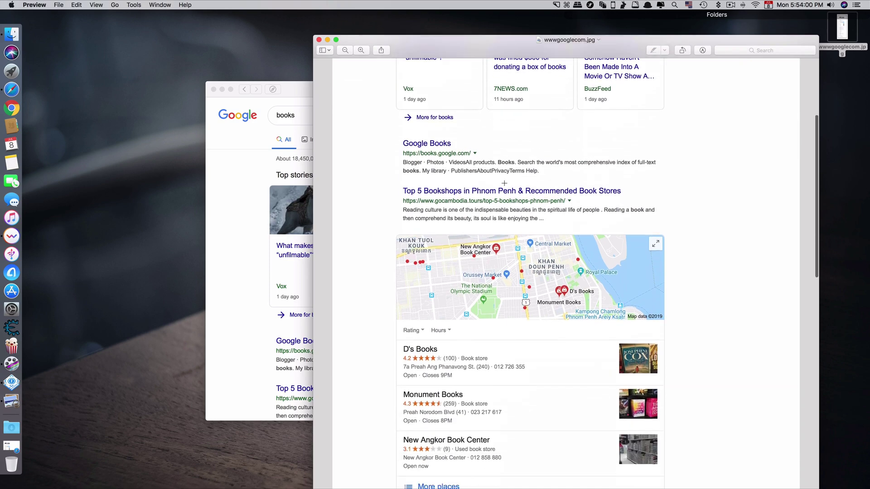
{"action": "scroll", "coordinate": [504, 183], "scroll_direction": "down", "scroll_amount": 15}
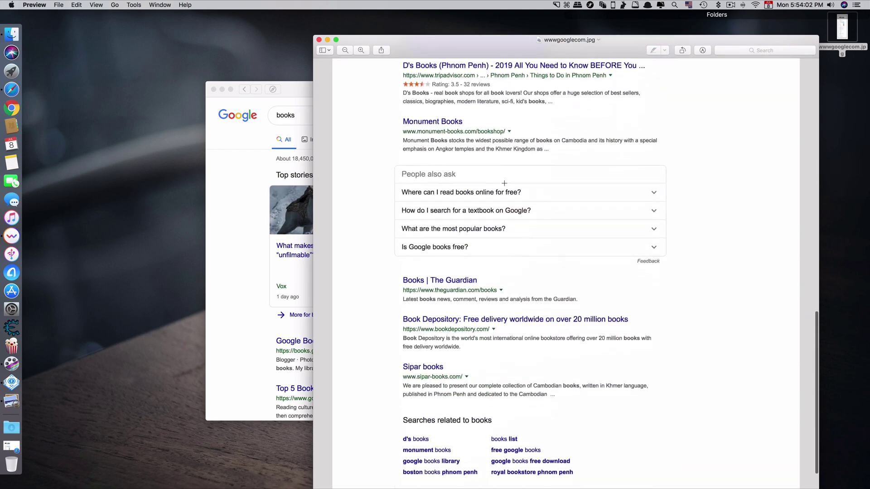
{"action": "scroll", "coordinate": [504, 183], "scroll_direction": "up", "scroll_amount": 20}
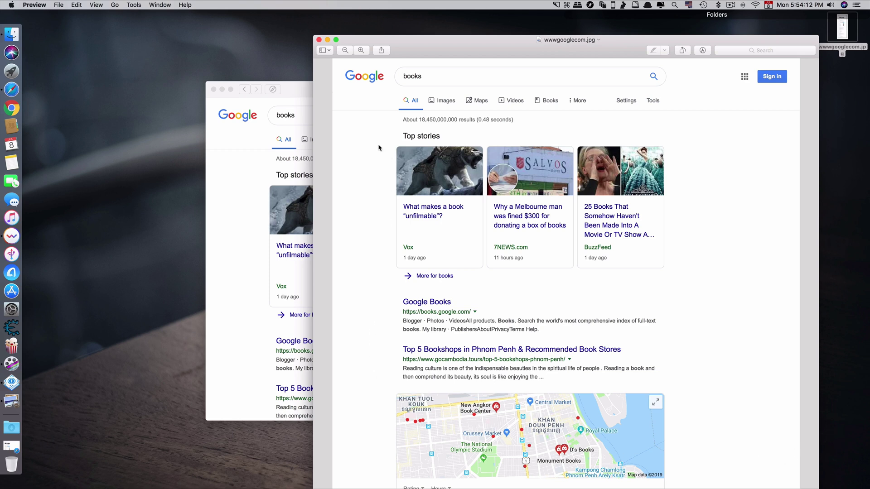
{"action": "left_click", "coordinate": [441, 162]}
{"action": "scroll", "coordinate": [582, 284], "scroll_direction": "down", "scroll_amount": 10}
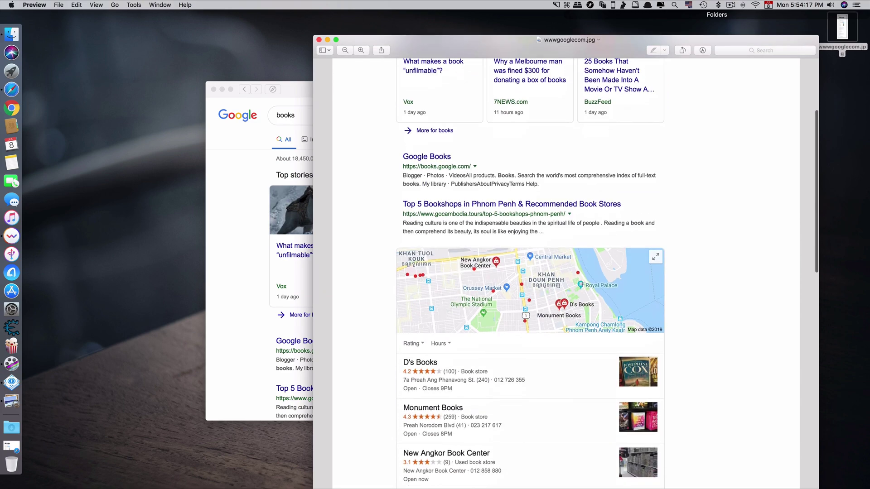
{"action": "scroll", "coordinate": [583, 284], "scroll_direction": "up", "scroll_amount": 15}
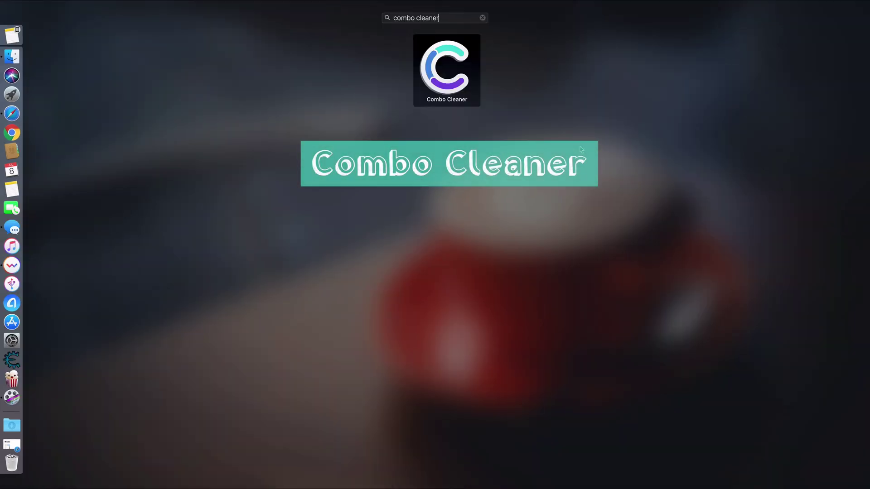
Step: Launch Combo Cleaner and look through its Disk Cleaner, Big Files, Duplicates, Antivirus, Privacy Scanner and Uninstaller pages
{"action": "key", "text": "Return"}
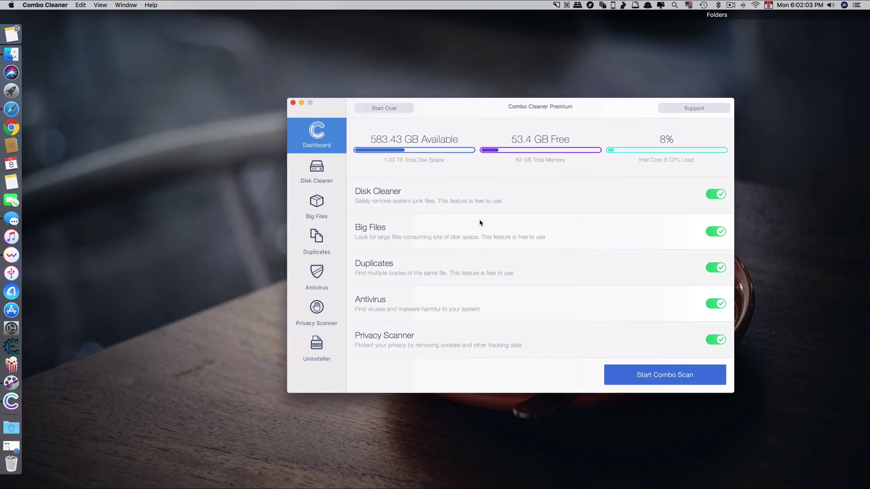
{"action": "left_click", "coordinate": [314, 175]}
{"action": "left_click", "coordinate": [320, 210]}
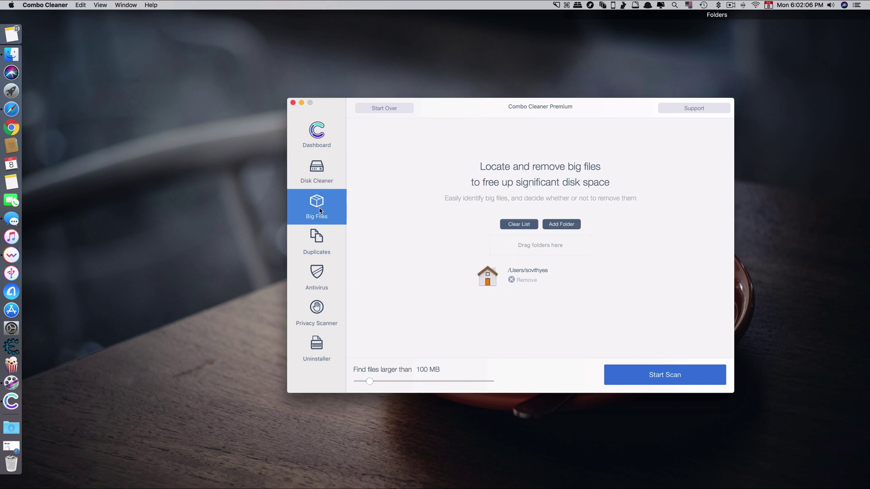
{"action": "left_click", "coordinate": [319, 246]}
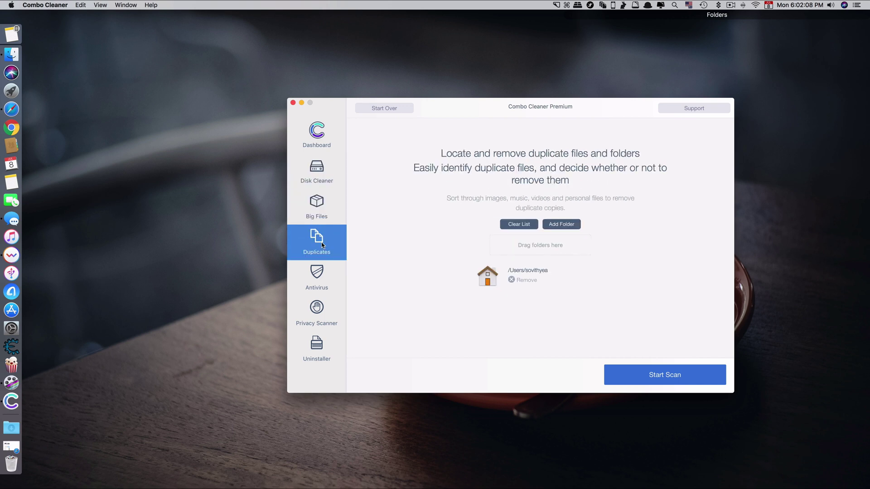
{"action": "left_click", "coordinate": [324, 278]}
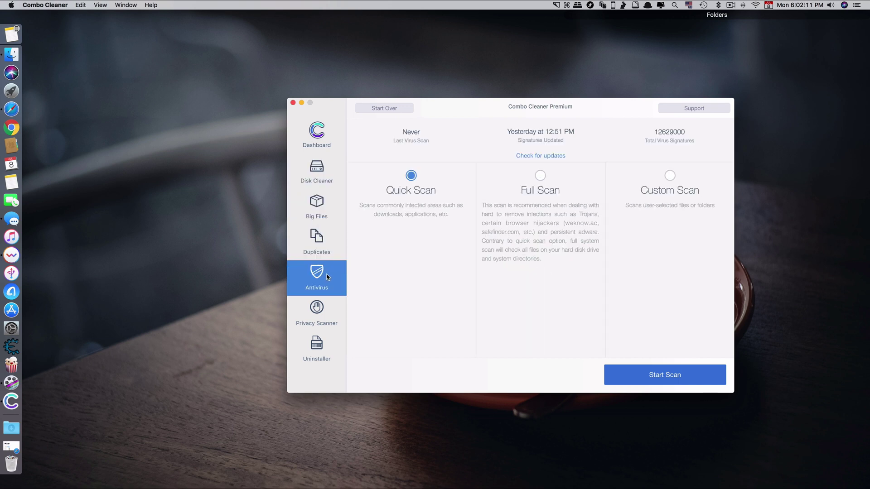
{"action": "left_click", "coordinate": [322, 314]}
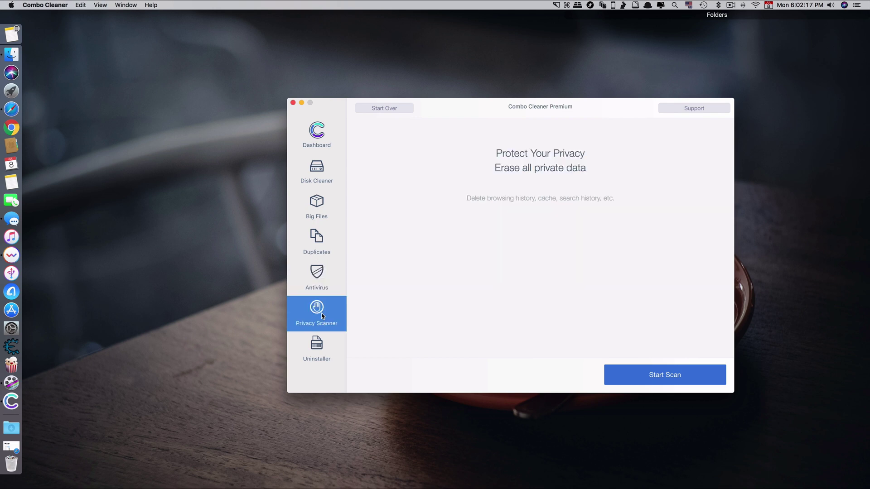
{"action": "left_click", "coordinate": [320, 350]}
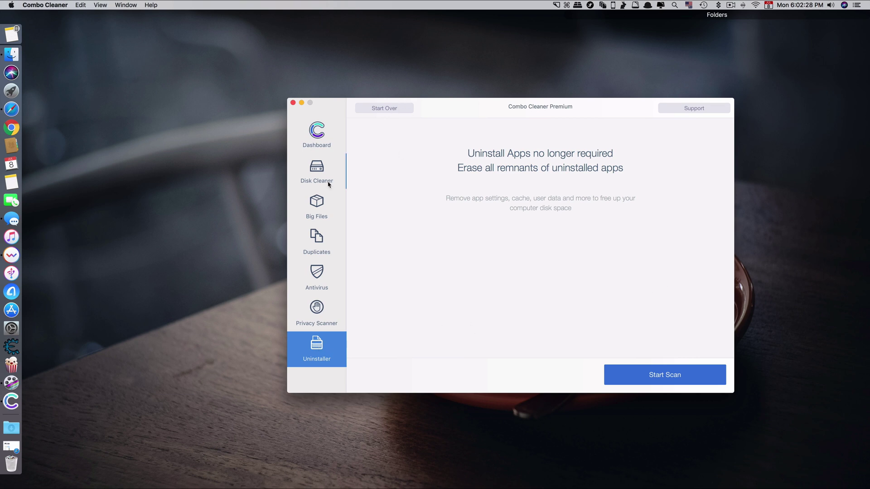
Step: Scan for junk with Disk Cleaner, exclude Application Caches and Application Logs, and remove the Trash contents
{"action": "left_click", "coordinate": [323, 179]}
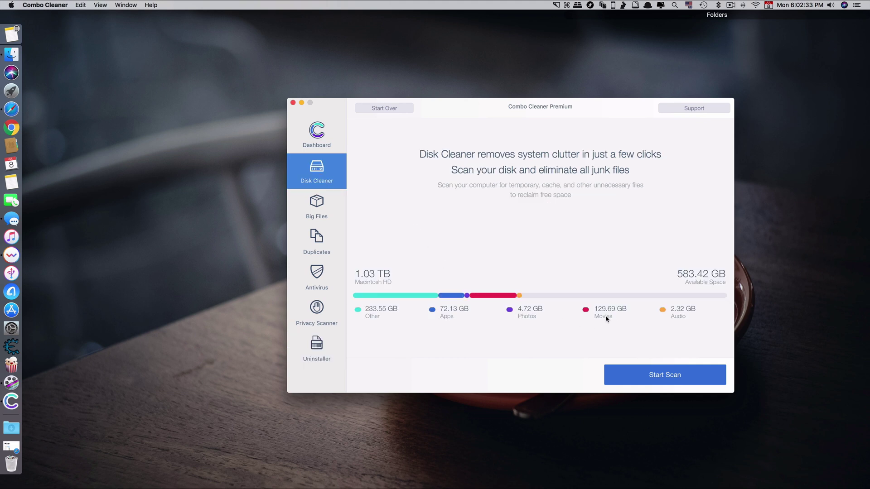
{"action": "left_click", "coordinate": [692, 376]}
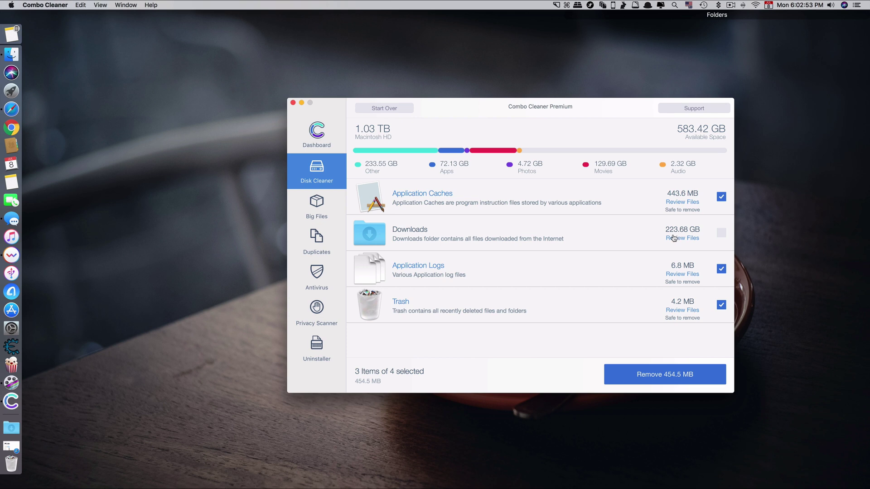
{"action": "left_click", "coordinate": [720, 198]}
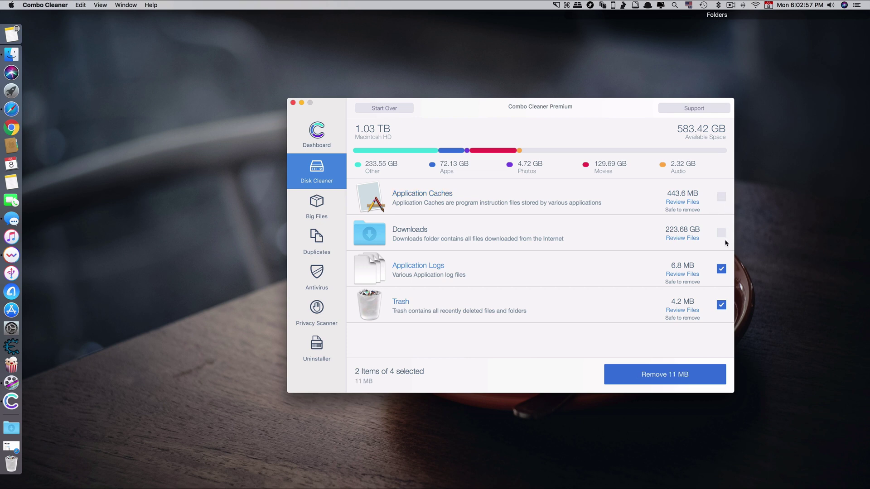
{"action": "left_click", "coordinate": [721, 269]}
{"action": "left_click", "coordinate": [620, 378]}
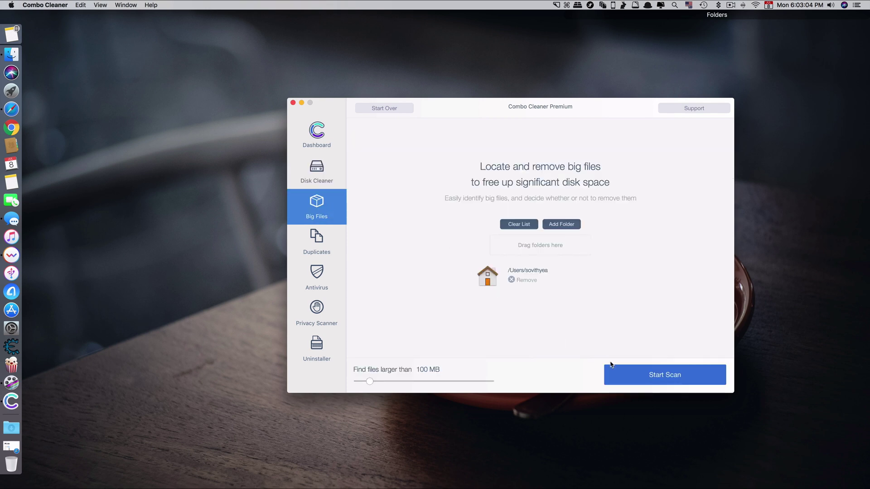
Step: Scan the home folder for files larger than 100 MB, review the list and mark cpy-fifa19.iso for removal
{"action": "left_click", "coordinate": [651, 379]}
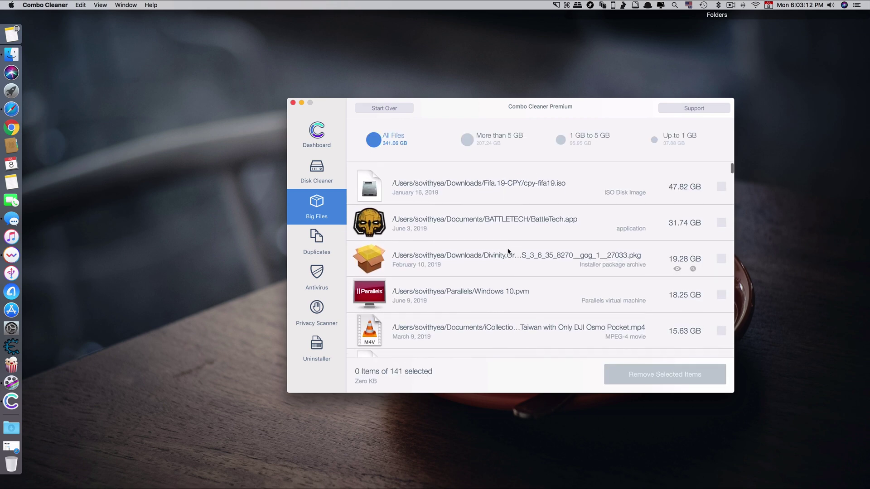
{"action": "scroll", "coordinate": [501, 262], "scroll_direction": "down", "scroll_amount": 3}
{"action": "scroll", "coordinate": [501, 262], "scroll_direction": "down", "scroll_amount": 2}
{"action": "scroll", "coordinate": [503, 262], "scroll_direction": "up", "scroll_amount": 5}
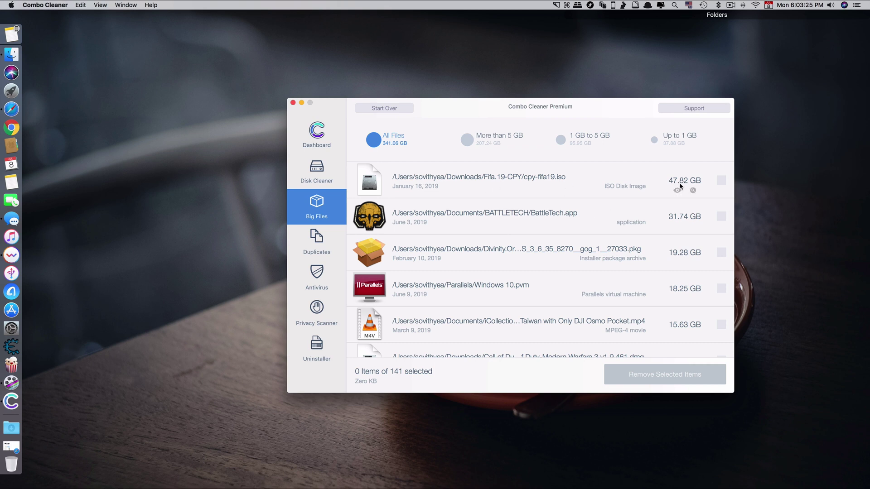
{"action": "left_click", "coordinate": [721, 183]}
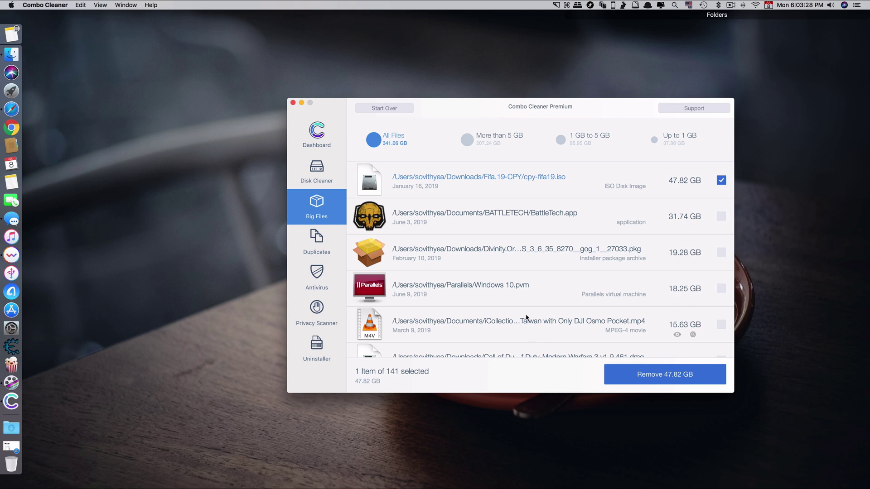
Step: Scan the home folder for duplicate files and look through the list of duplicates
{"action": "left_click", "coordinate": [331, 249]}
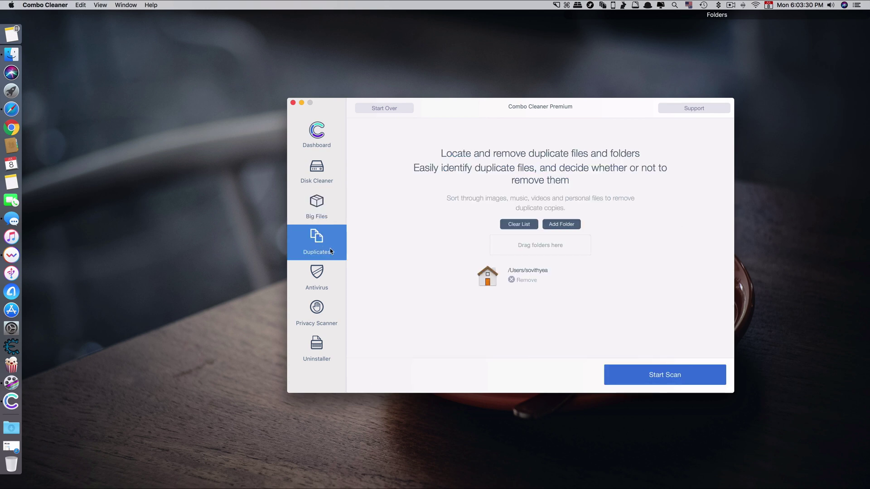
{"action": "left_click", "coordinate": [652, 382]}
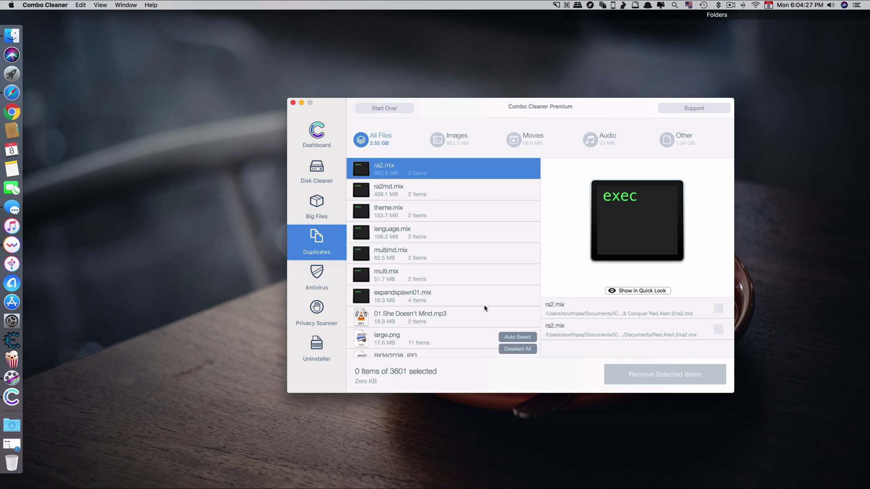
{"action": "scroll", "coordinate": [479, 312], "scroll_direction": "down", "scroll_amount": 15}
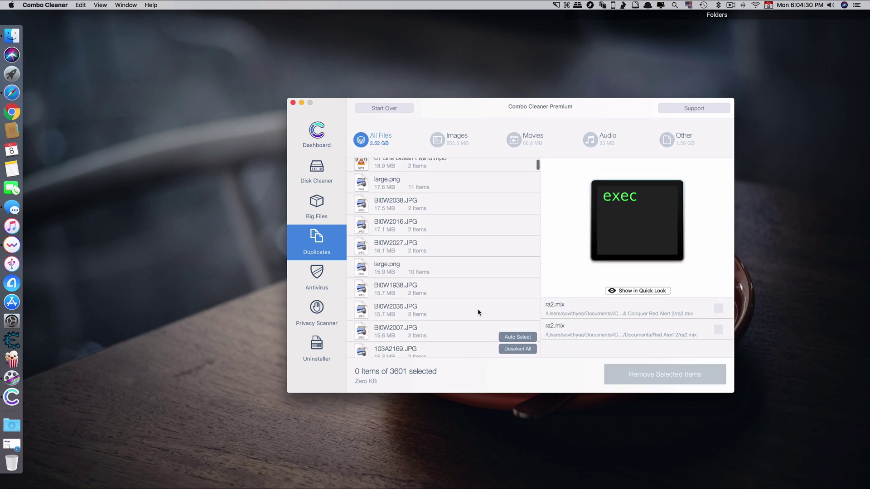
{"action": "scroll", "coordinate": [479, 312], "scroll_direction": "down", "scroll_amount": 10}
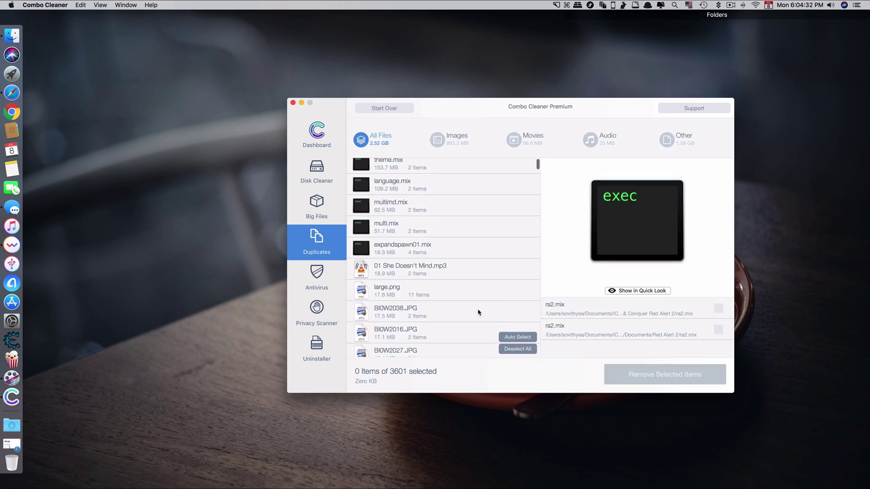
Step: Run an antivirus Quick Scan and remove the suspicious hijacked-browser configuration, authorizing with the administrator password and postponing the restart
{"action": "left_click", "coordinate": [322, 284]}
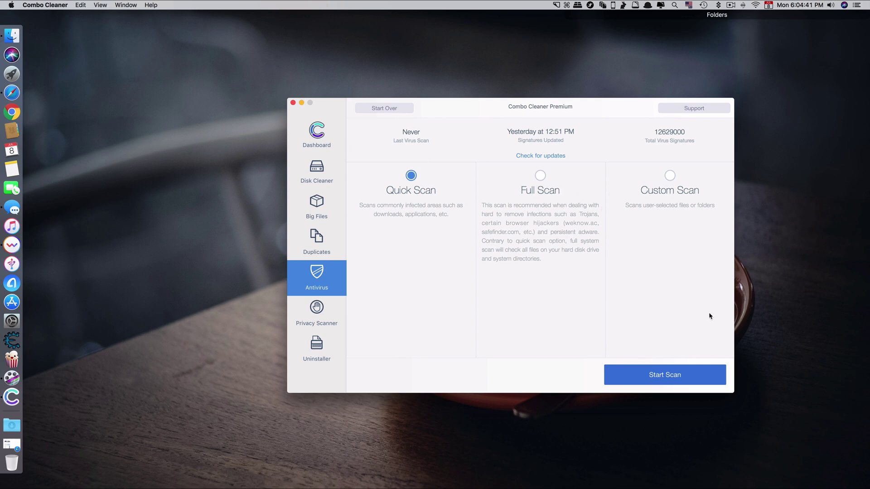
{"action": "left_click", "coordinate": [616, 378]}
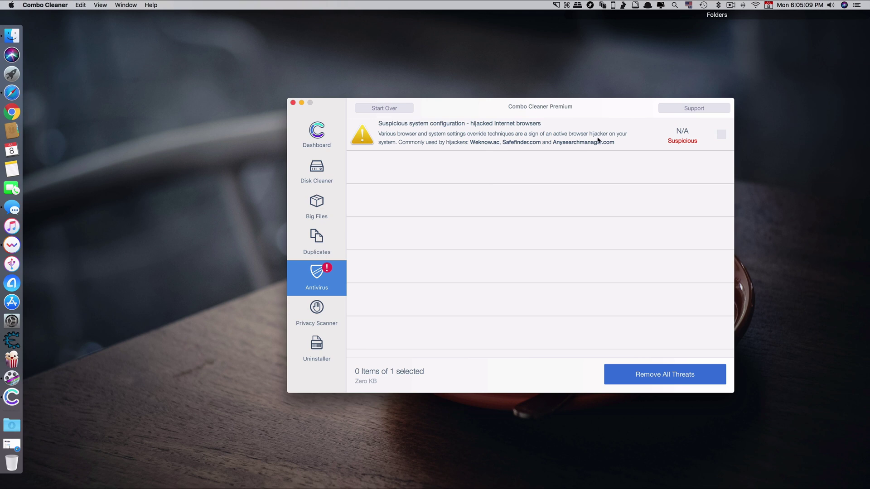
{"action": "left_click", "coordinate": [596, 141]}
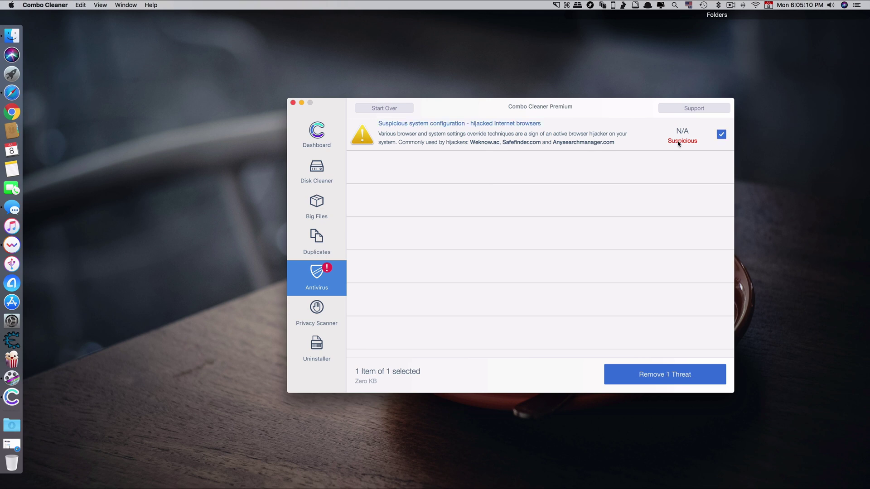
{"action": "left_click", "coordinate": [666, 372]}
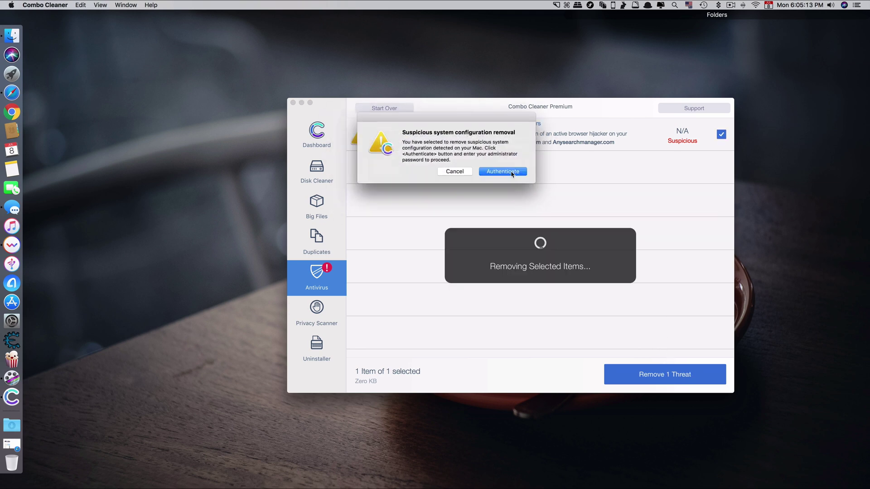
{"action": "left_click", "coordinate": [512, 172]}
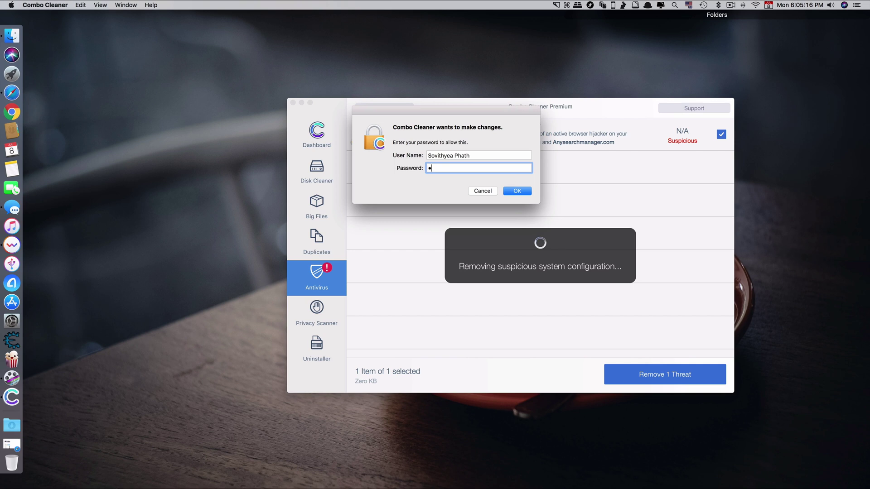
{"action": "type", "text": "••••••••••••••••"}
{"action": "key", "text": "Return"}
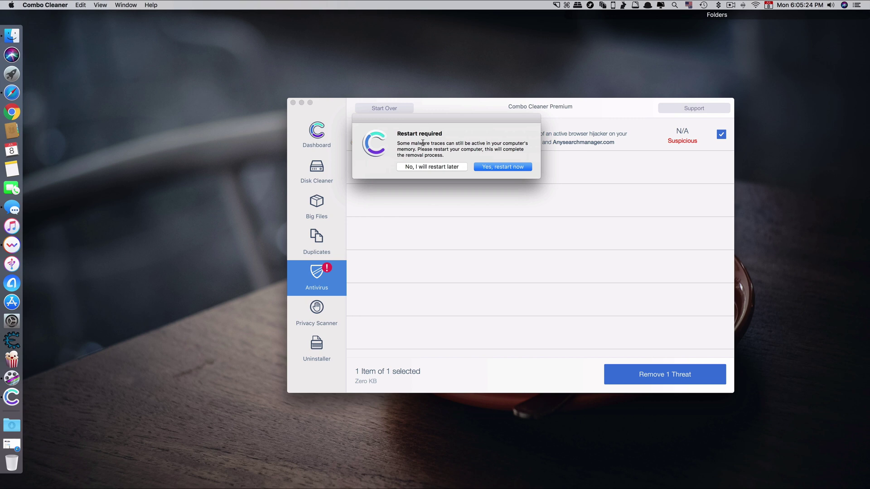
{"action": "left_click", "coordinate": [428, 167]}
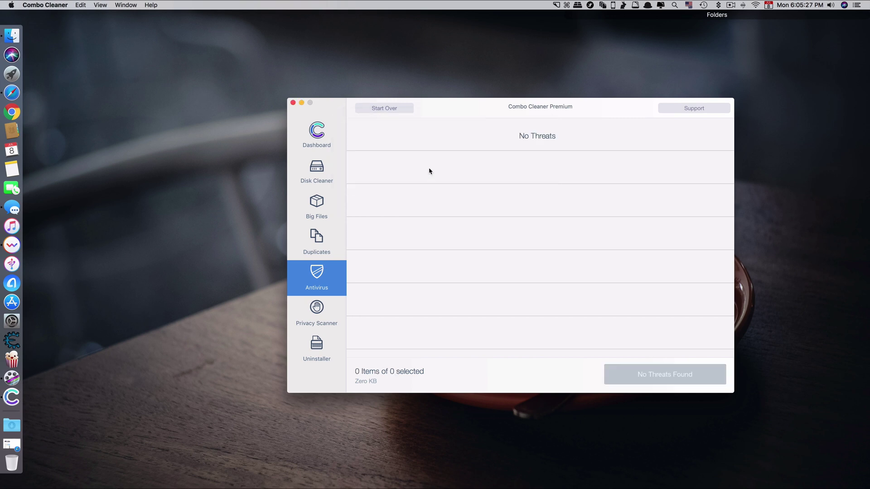
Step: Scan the browsers and system for removable private data with Privacy Scanner
{"action": "left_click", "coordinate": [320, 323]}
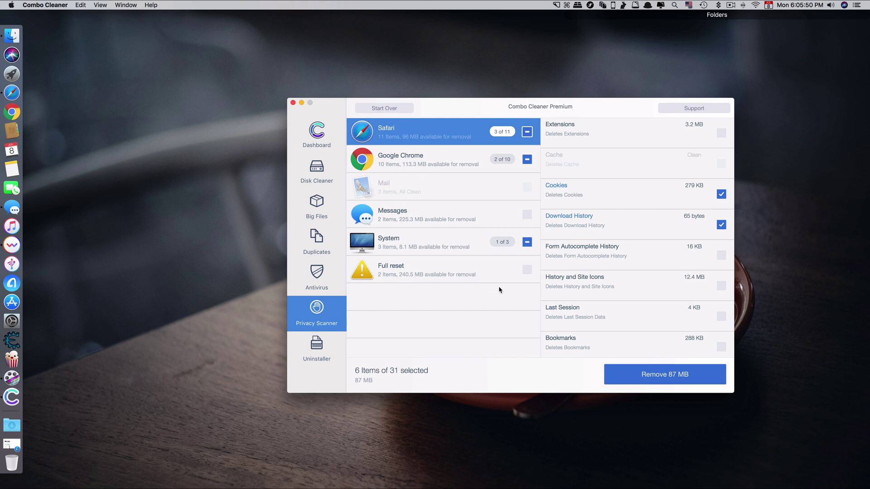
Step: Scan the installed applications with Uninstaller and mark PES 2017 for removal
{"action": "left_click", "coordinate": [317, 350]}
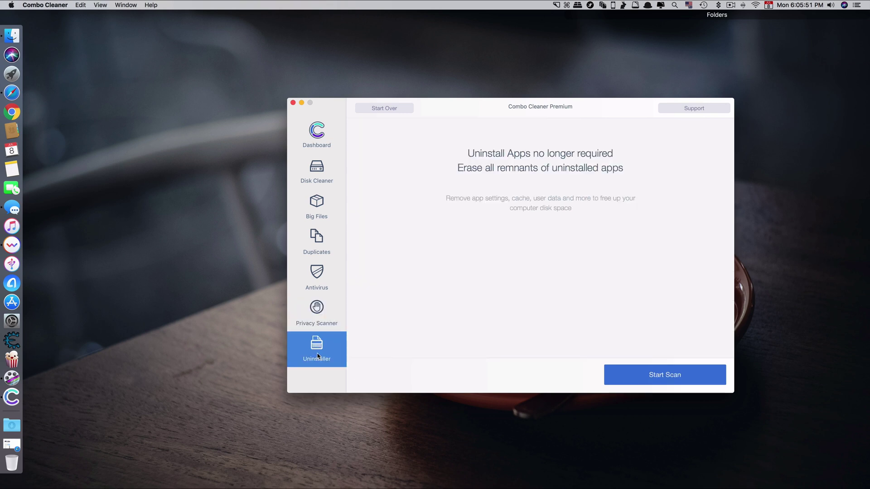
{"action": "left_click", "coordinate": [654, 378]}
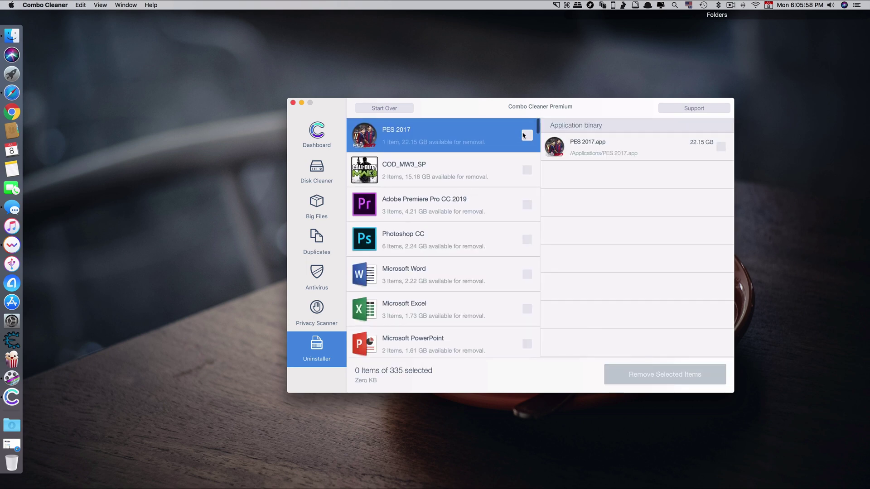
{"action": "left_click", "coordinate": [526, 136]}
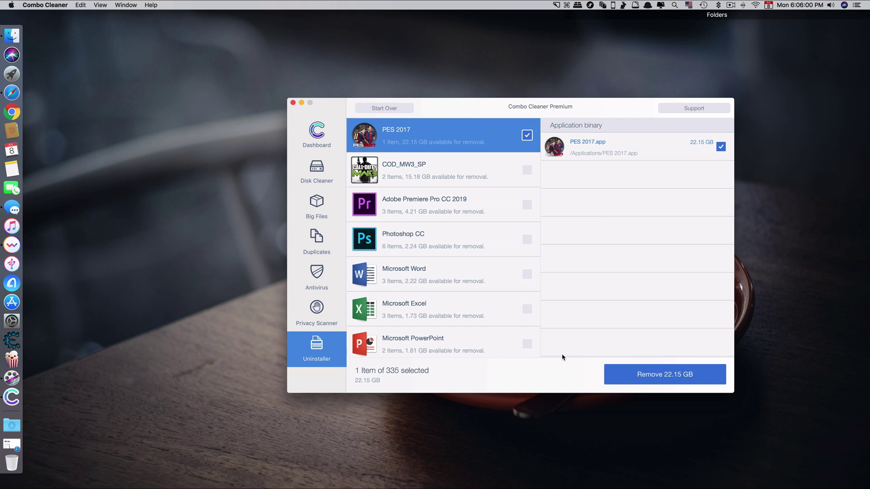